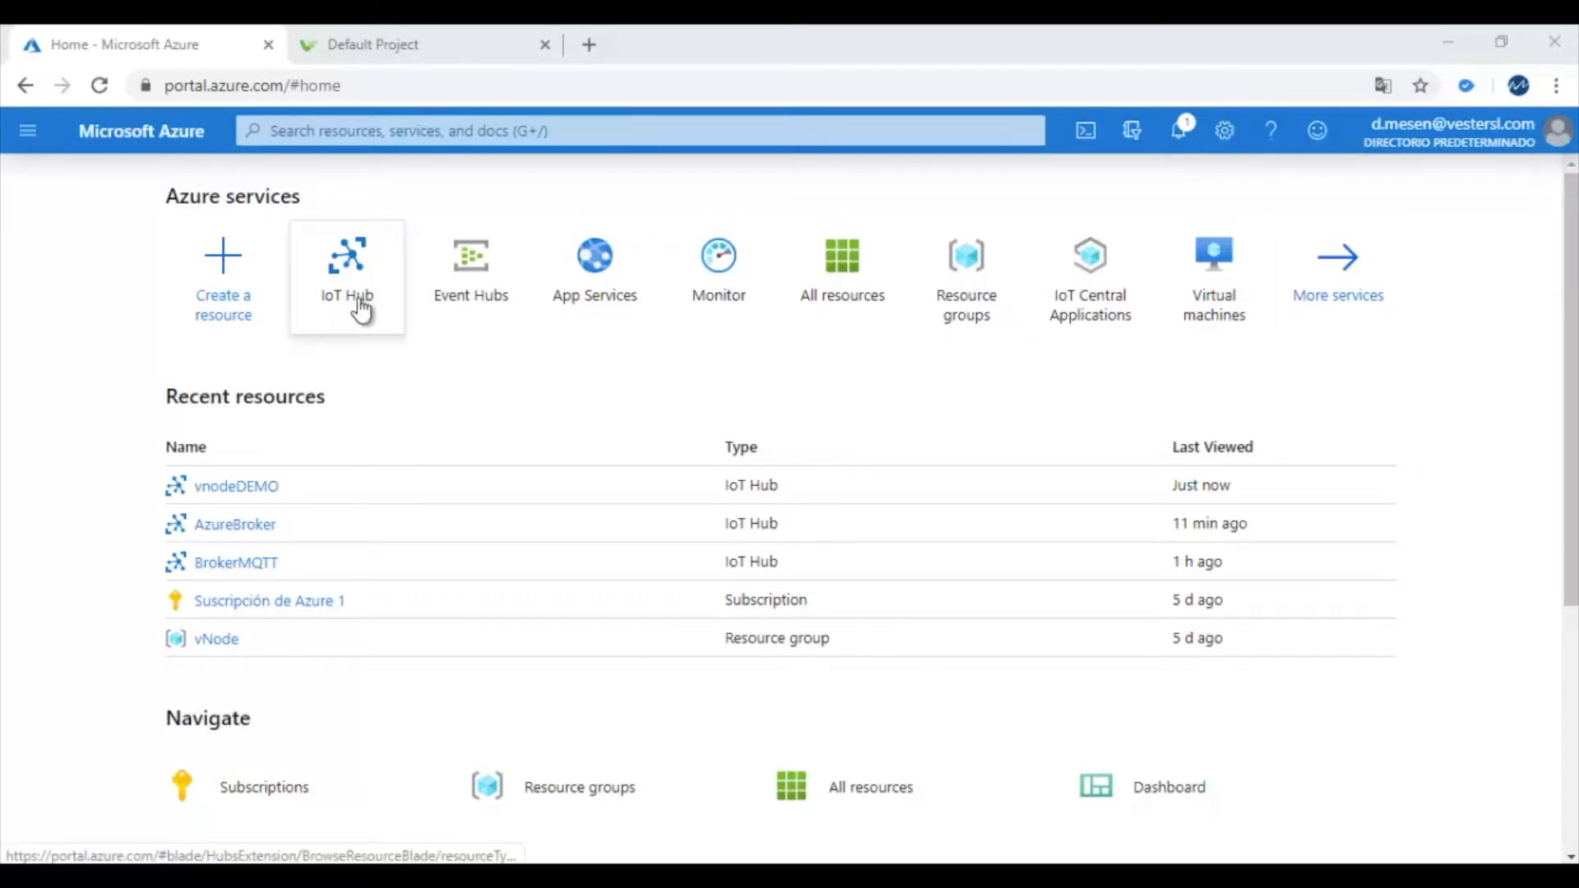
Open the IoT hub list, view the new-hub form, then return to the list unfilled
mouse_move(370, 308)
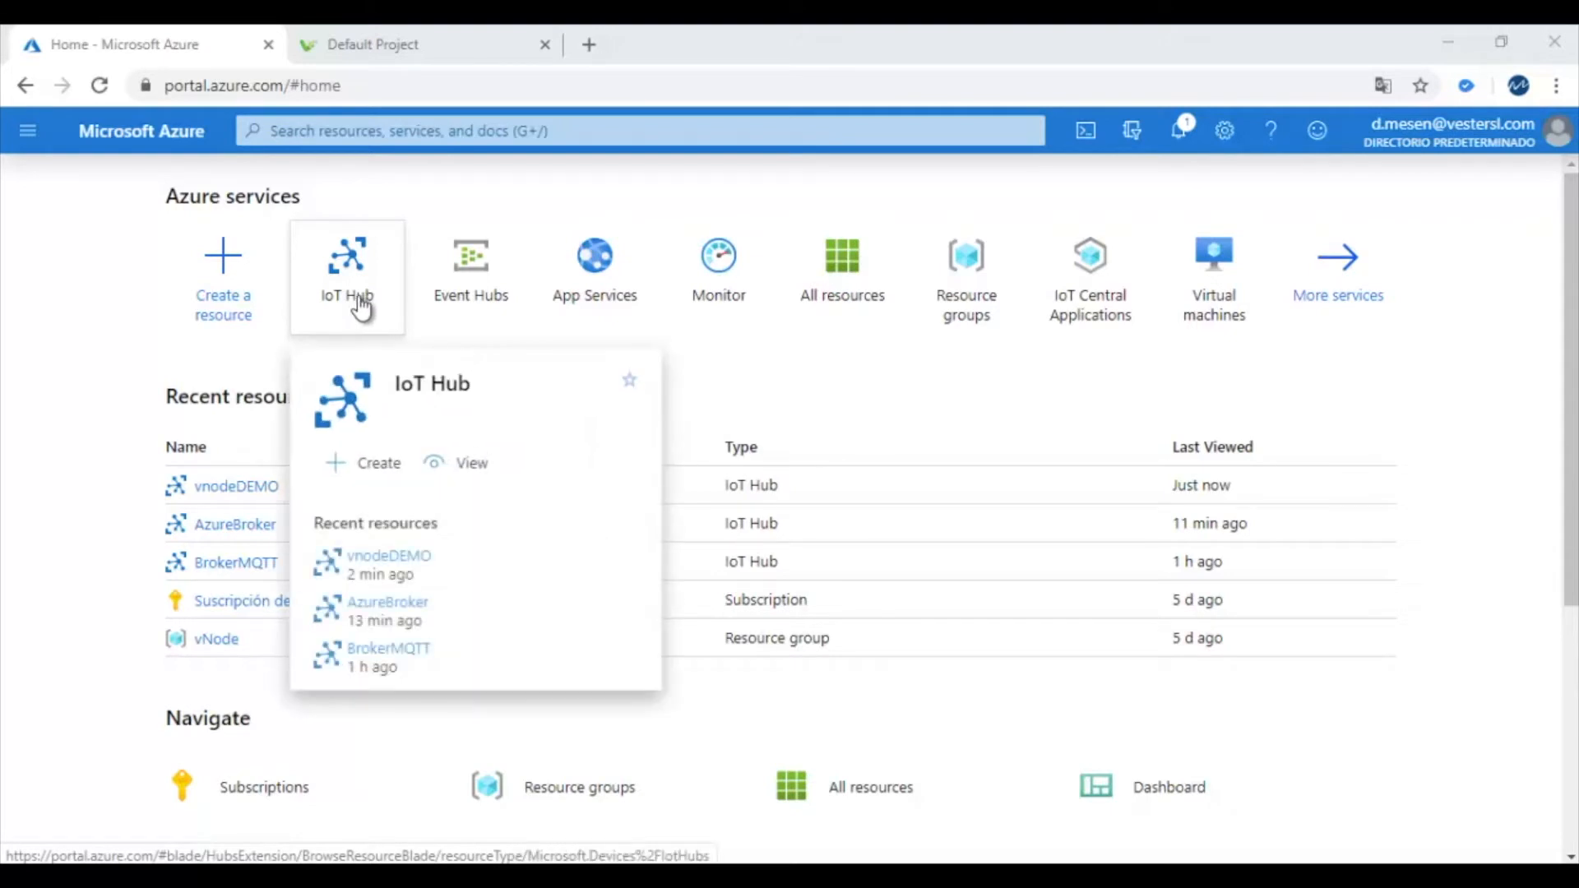
click(362, 308)
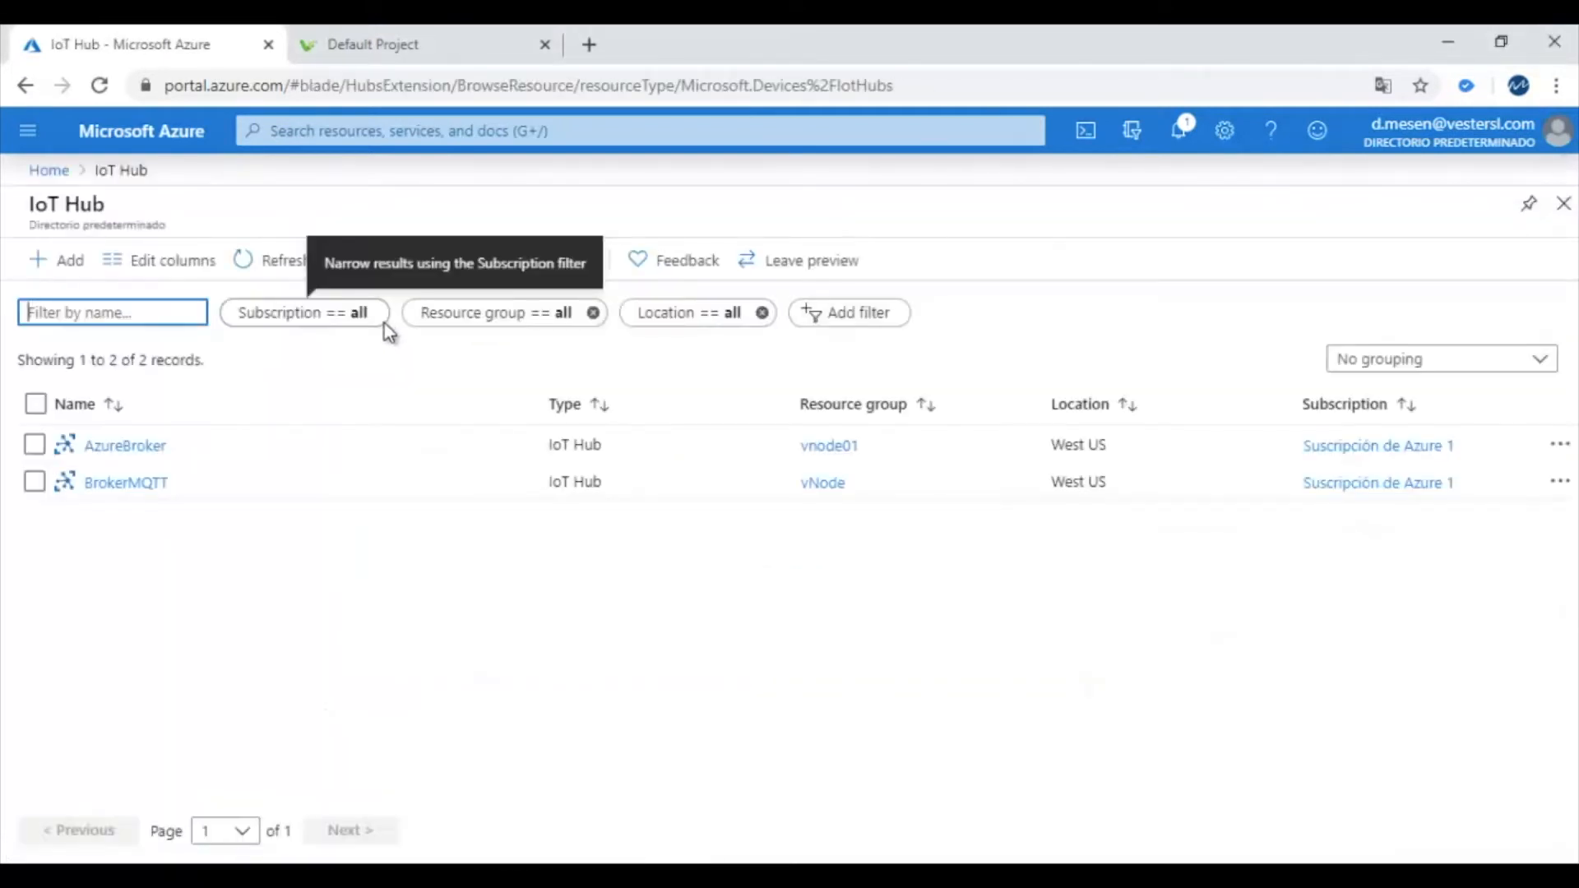
click(63, 264)
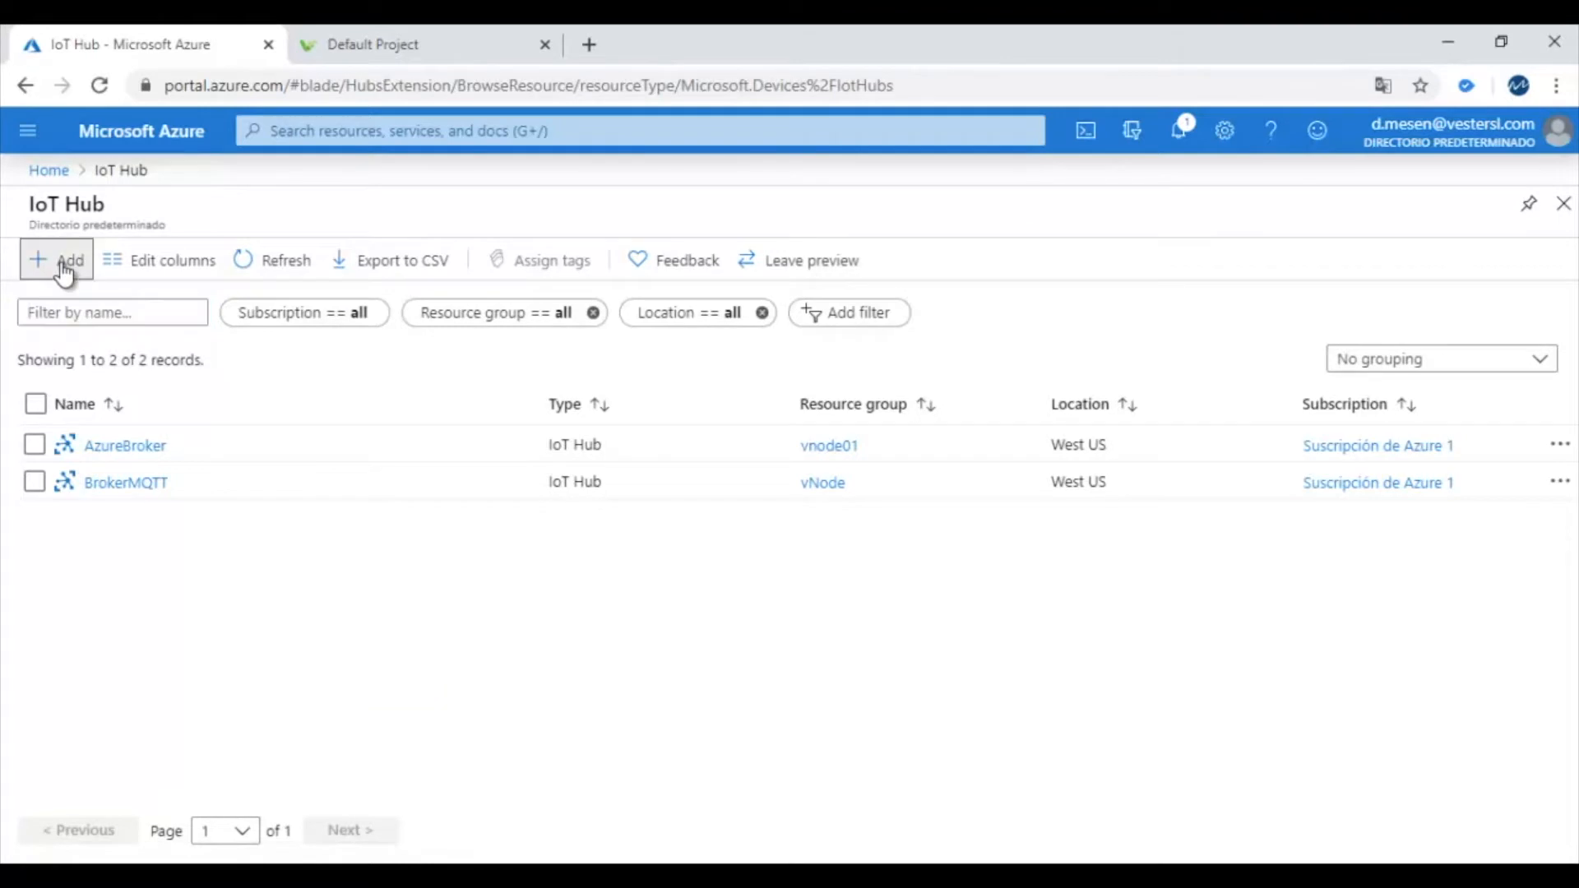
click(64, 265)
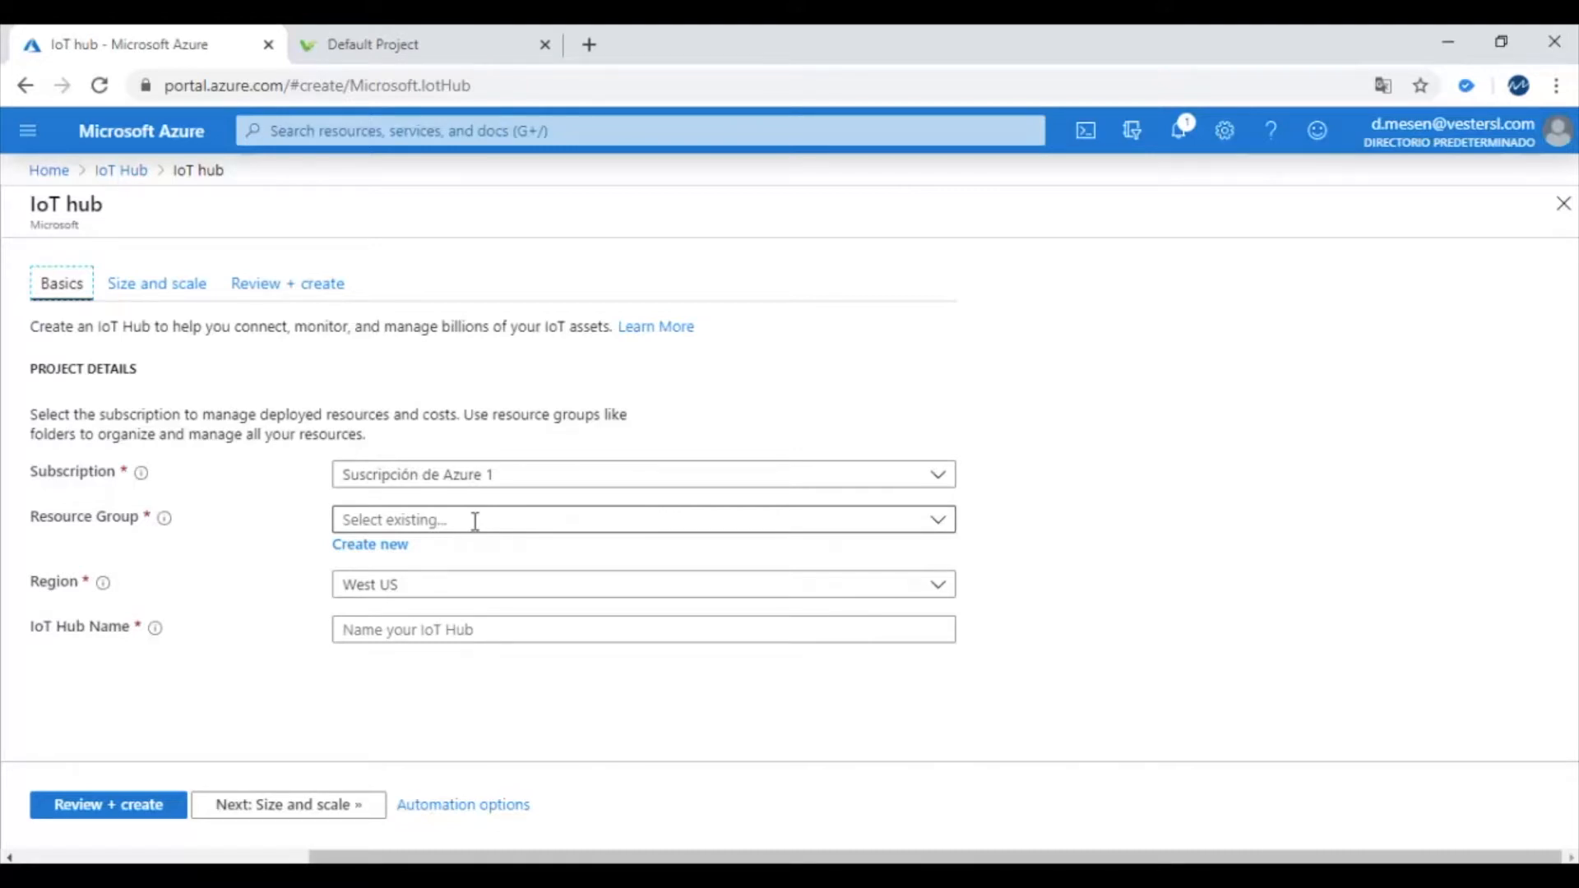
click(431, 634)
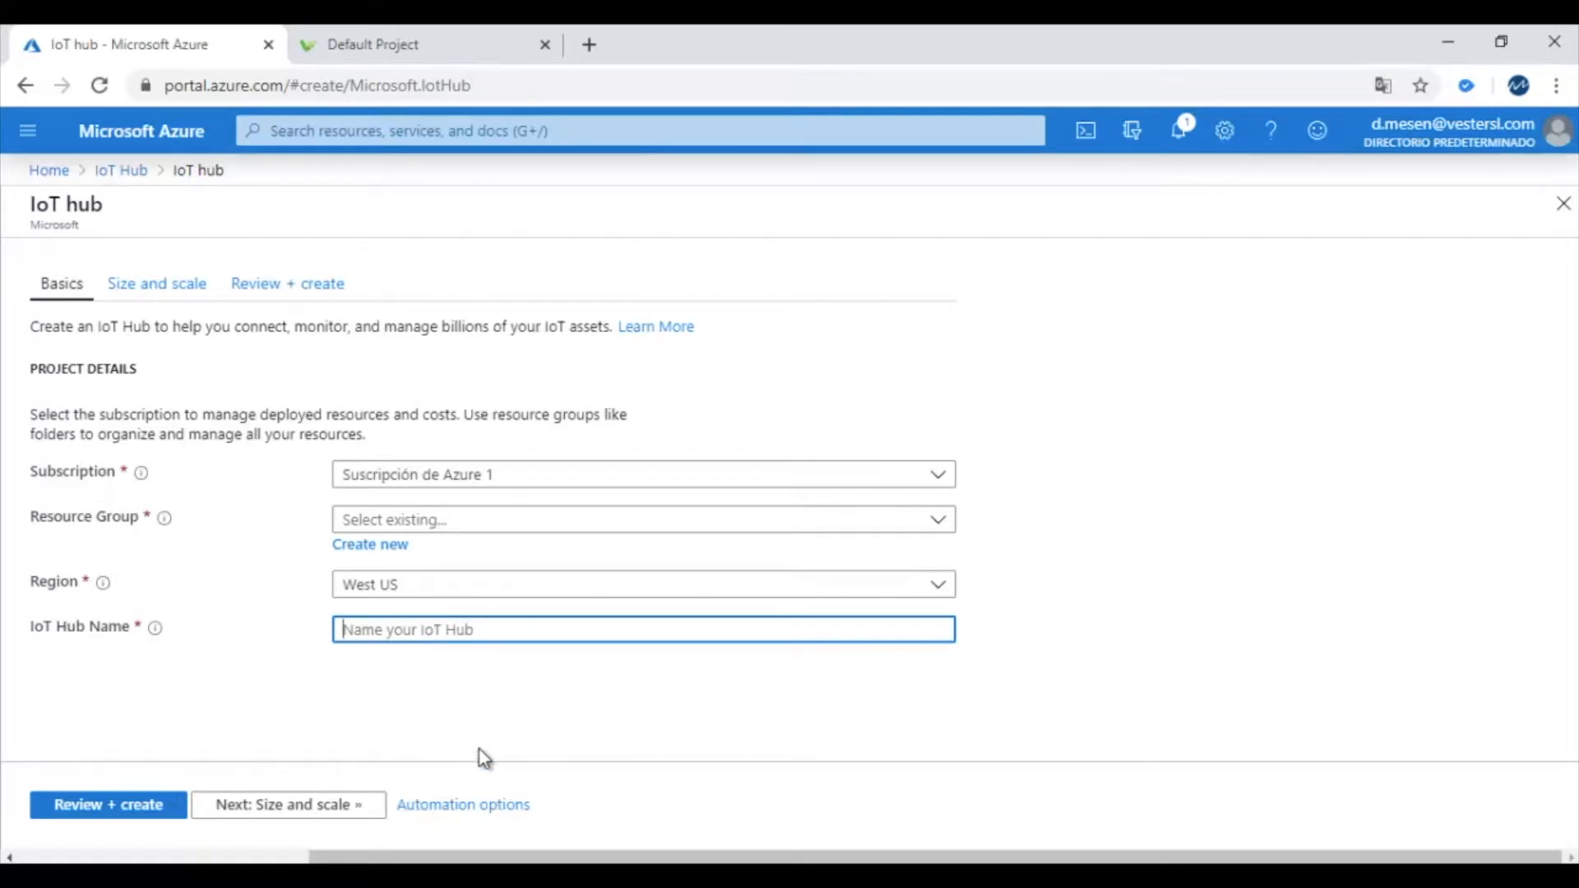
click(25, 89)
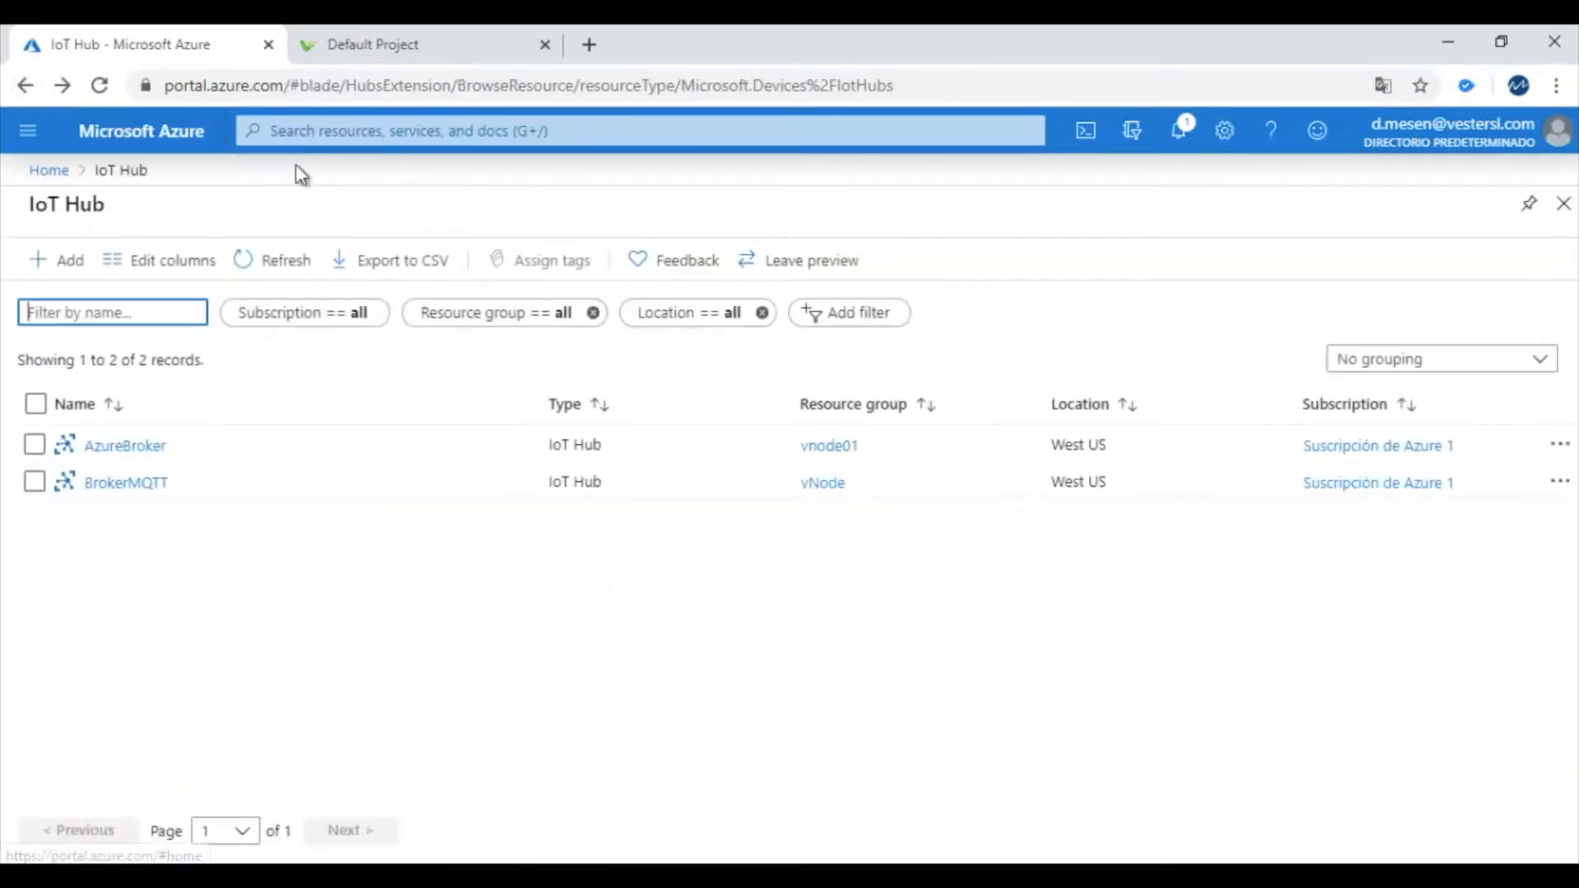
Open AzureBroker from Recent resources on the Azure home page
click(45, 171)
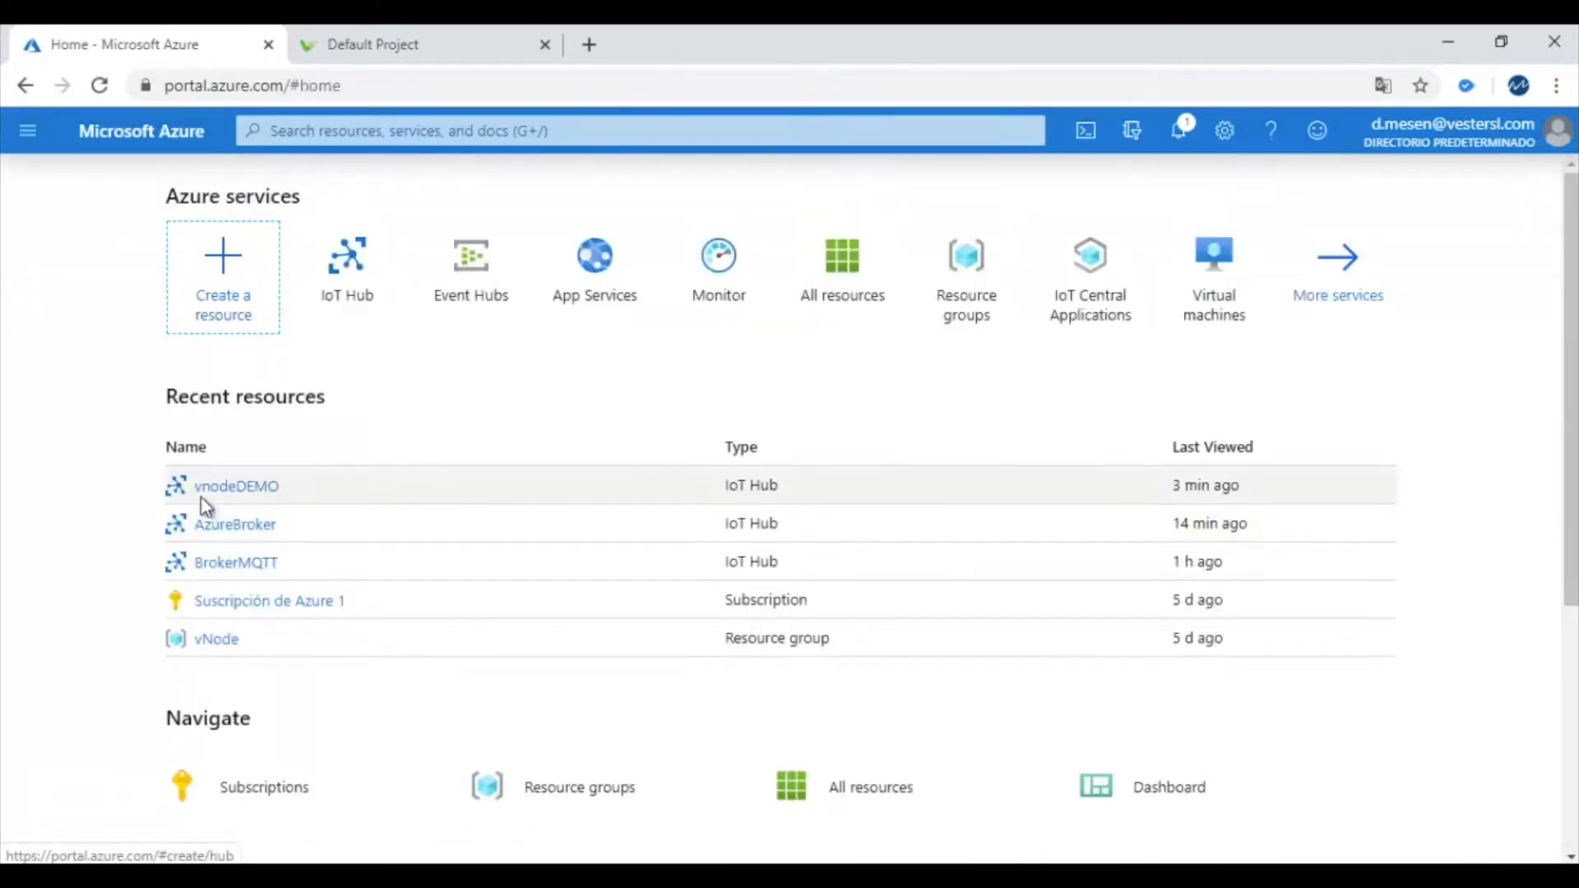
click(252, 530)
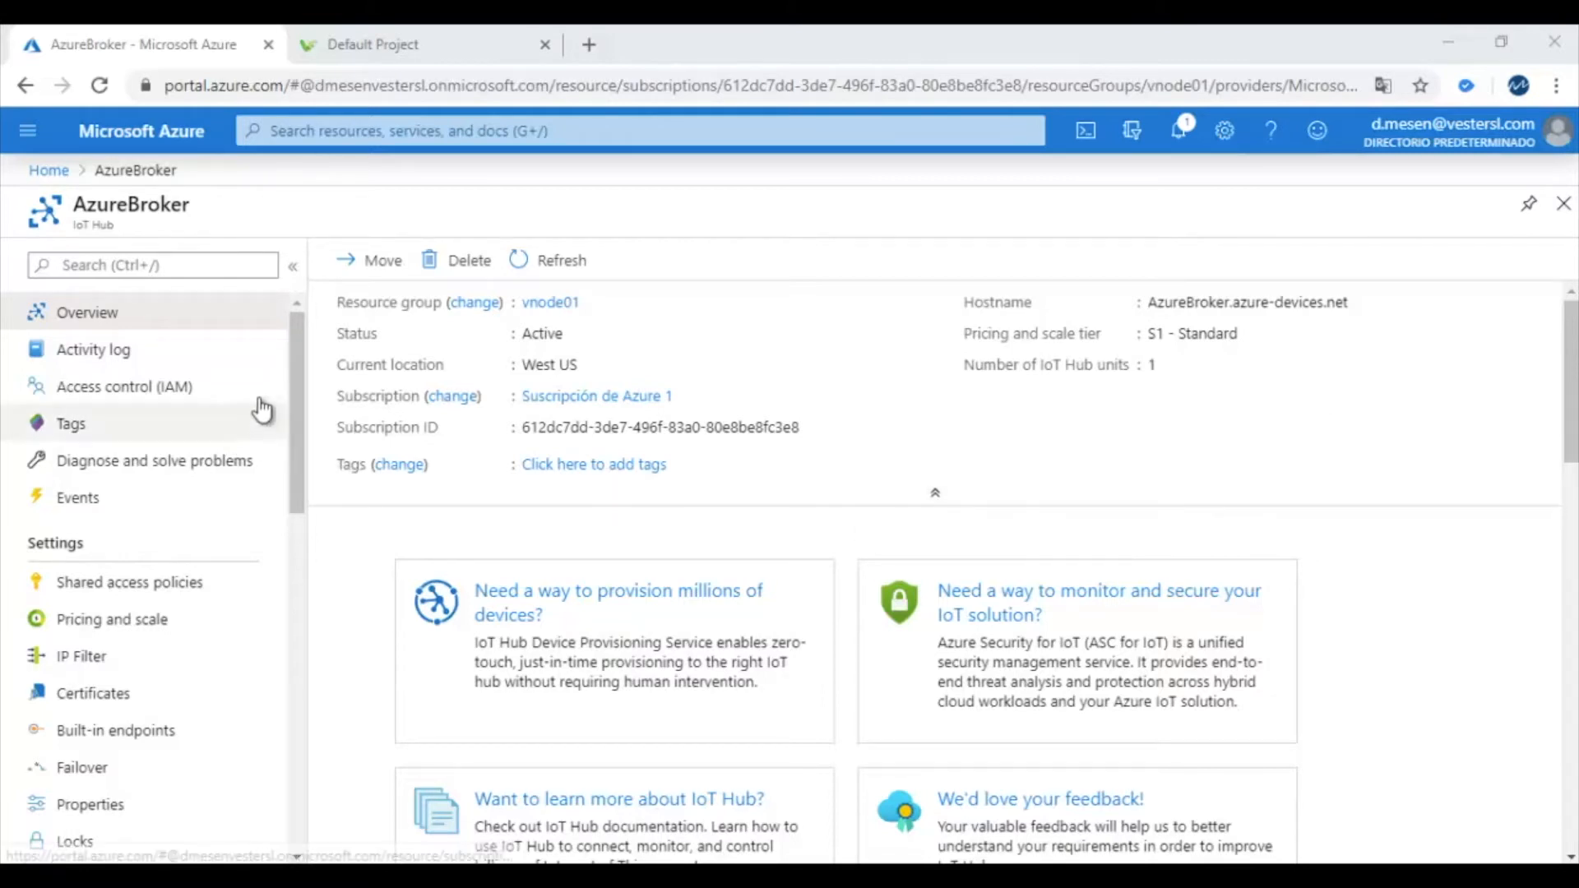
Open the Shared access policies page under AzureBroker's Settings
click(292, 356)
drag(293, 355, 293, 358)
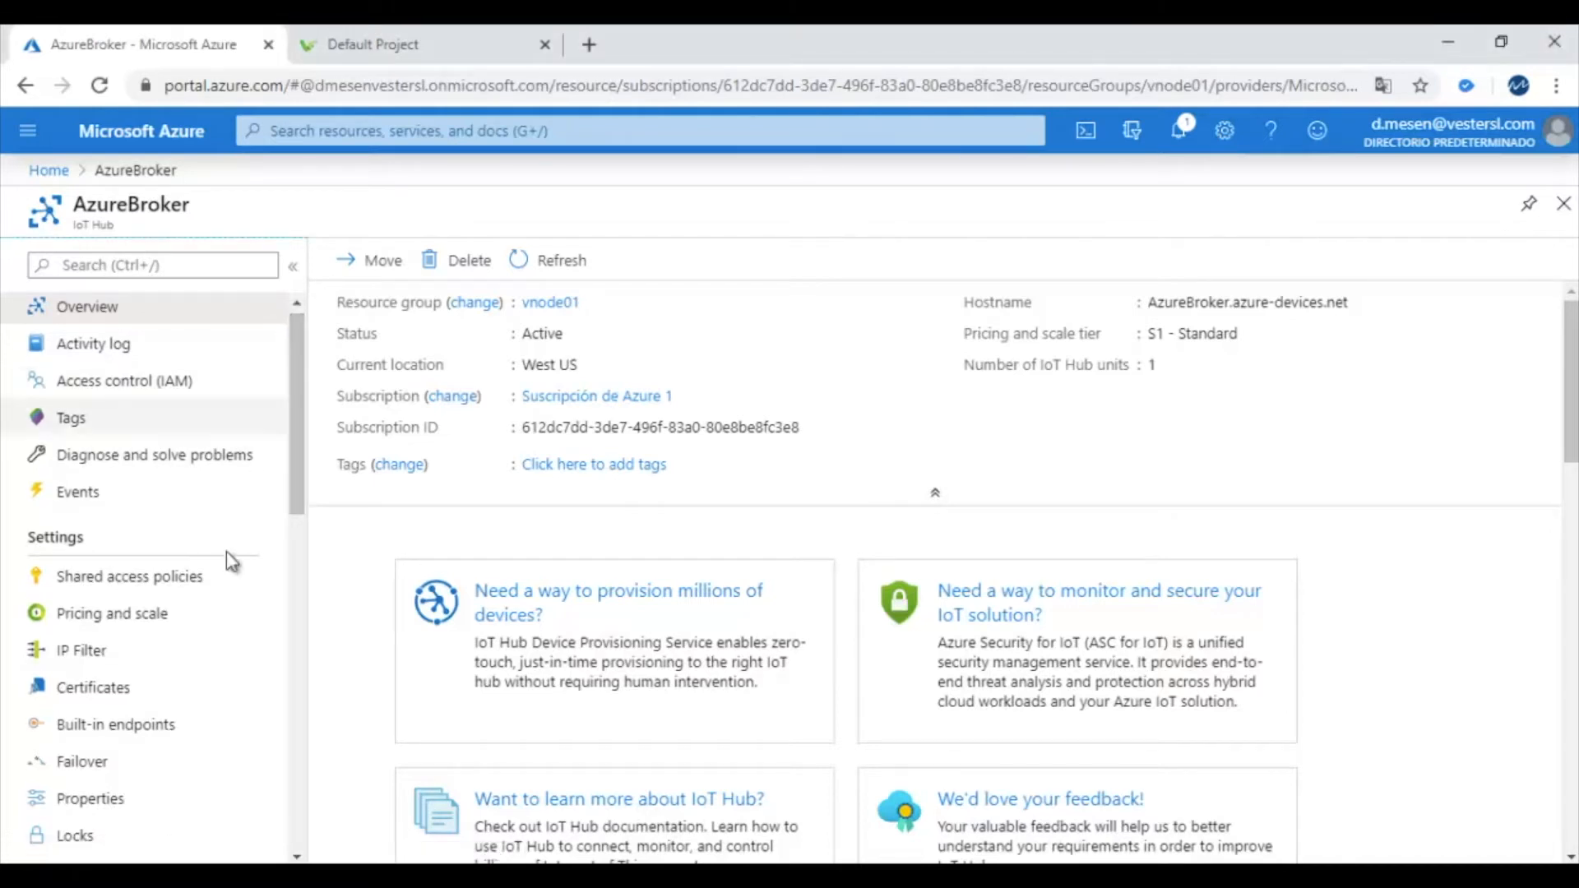
click(165, 586)
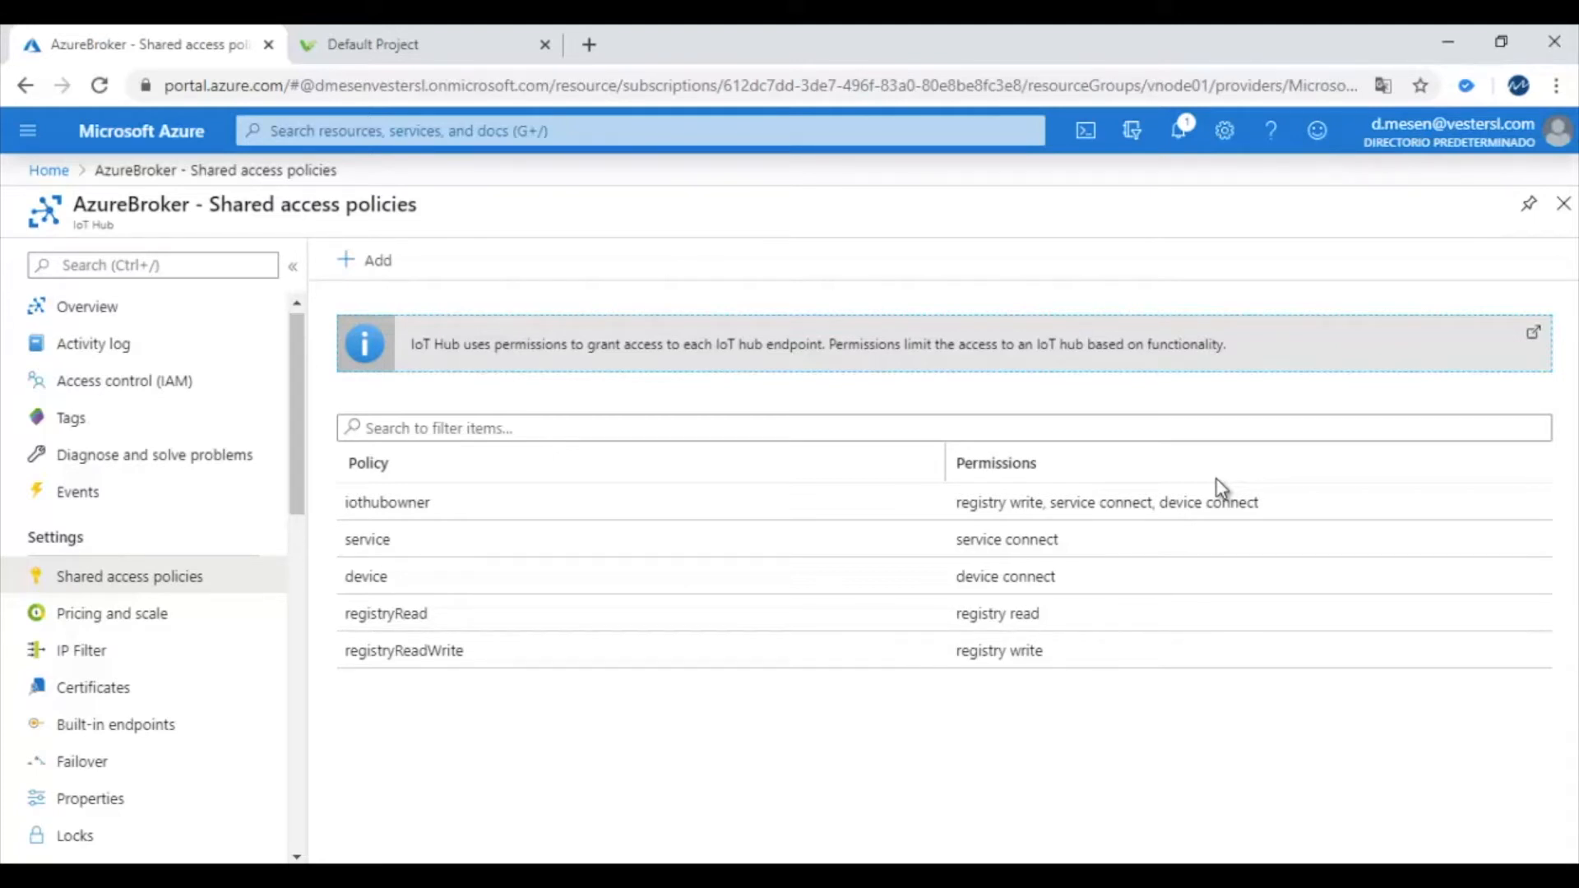
Launch Device Explorer Twin from Windows search
key(super+s)
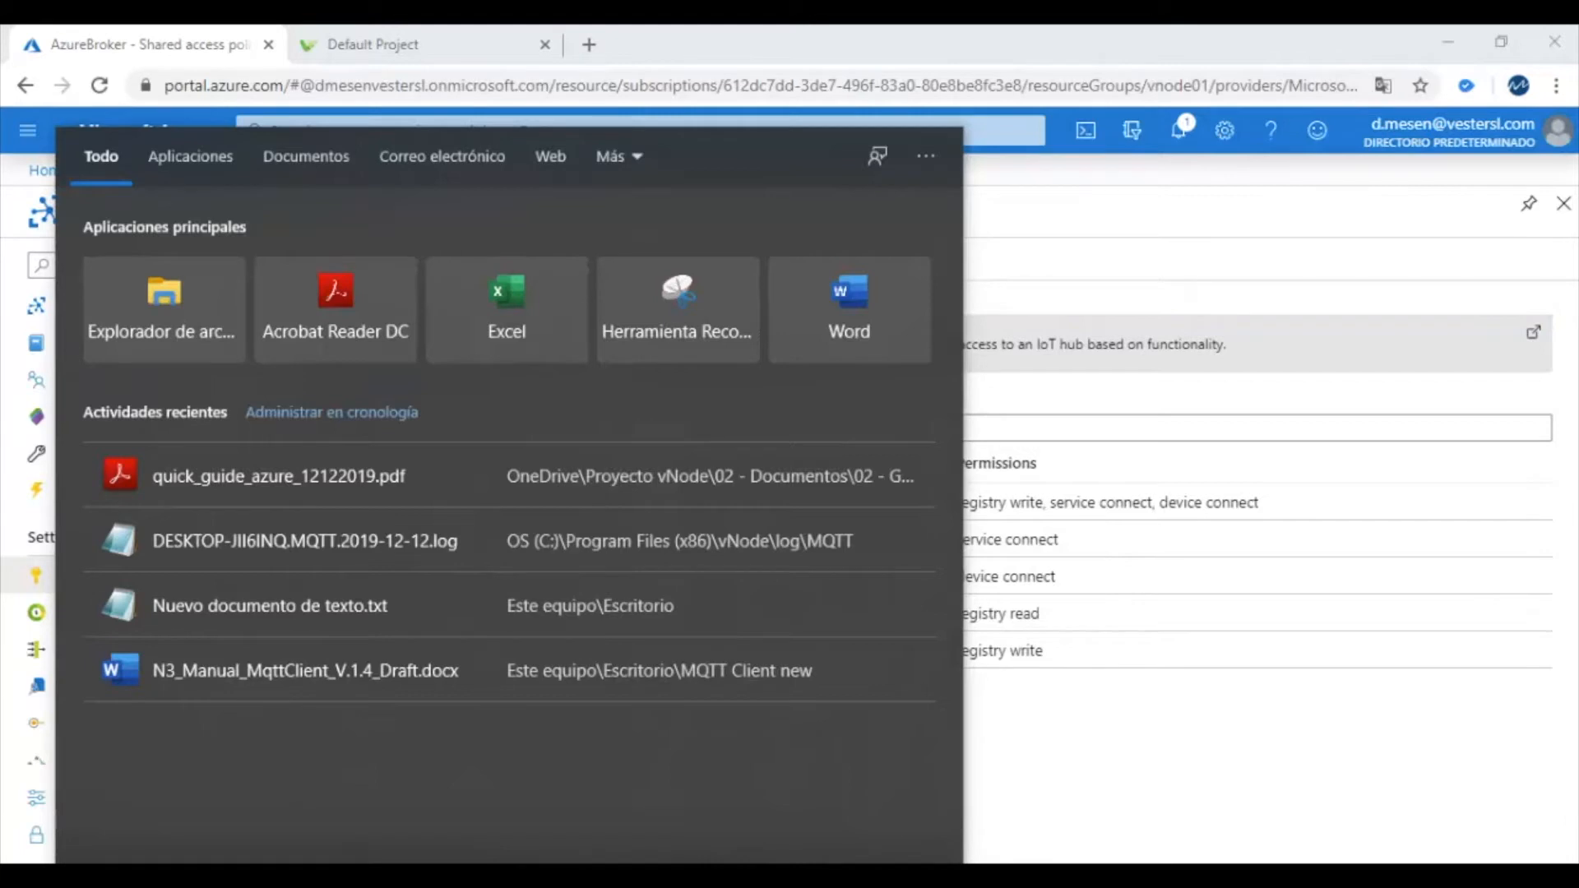
text(device)
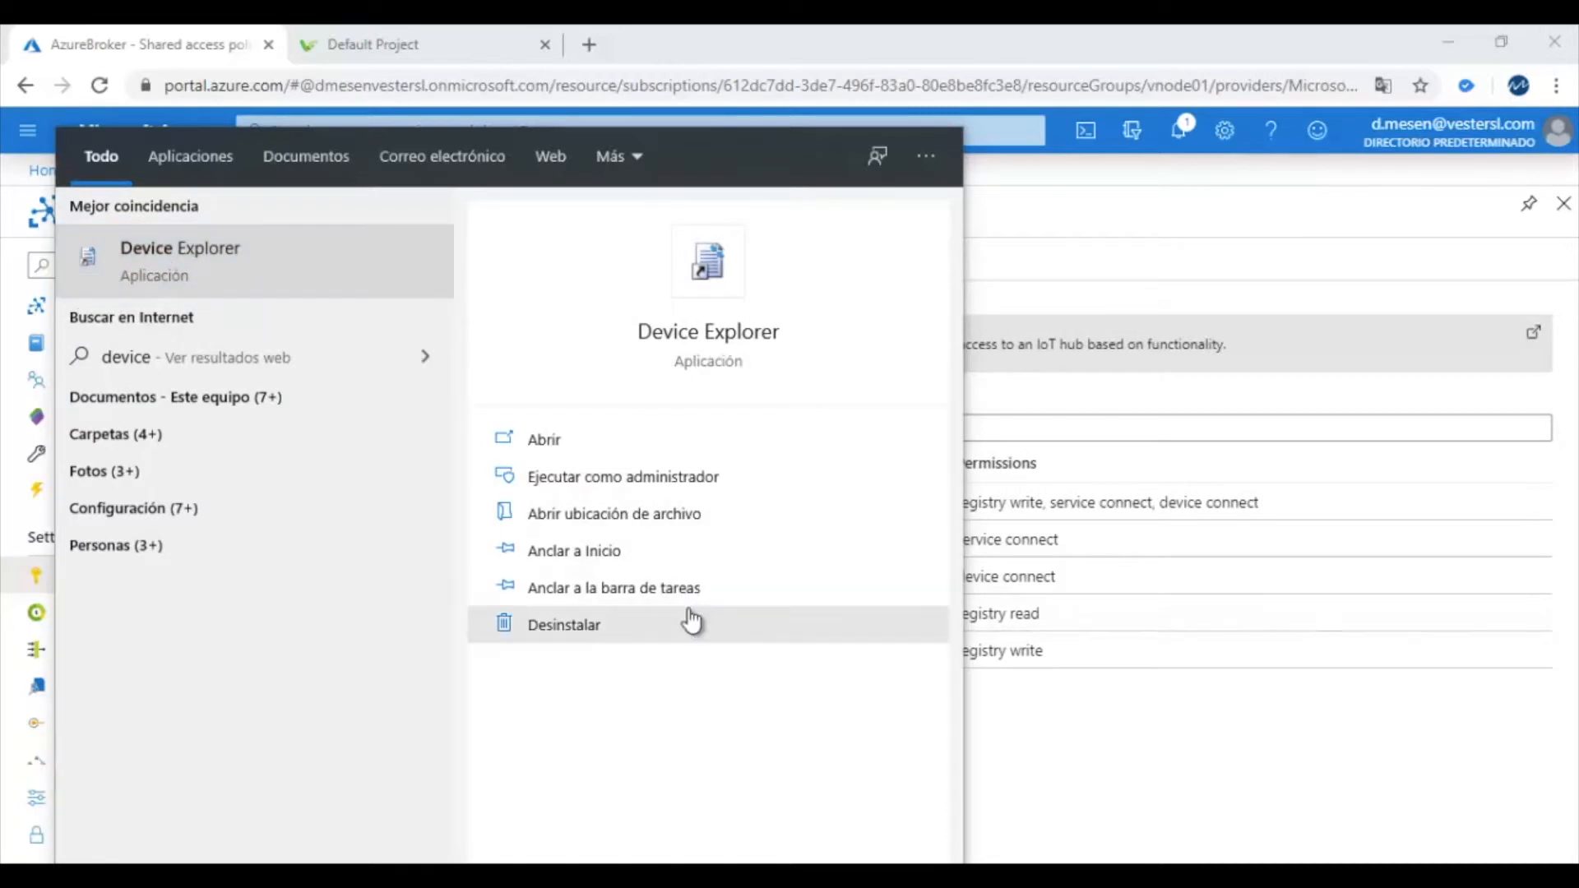
key(Return)
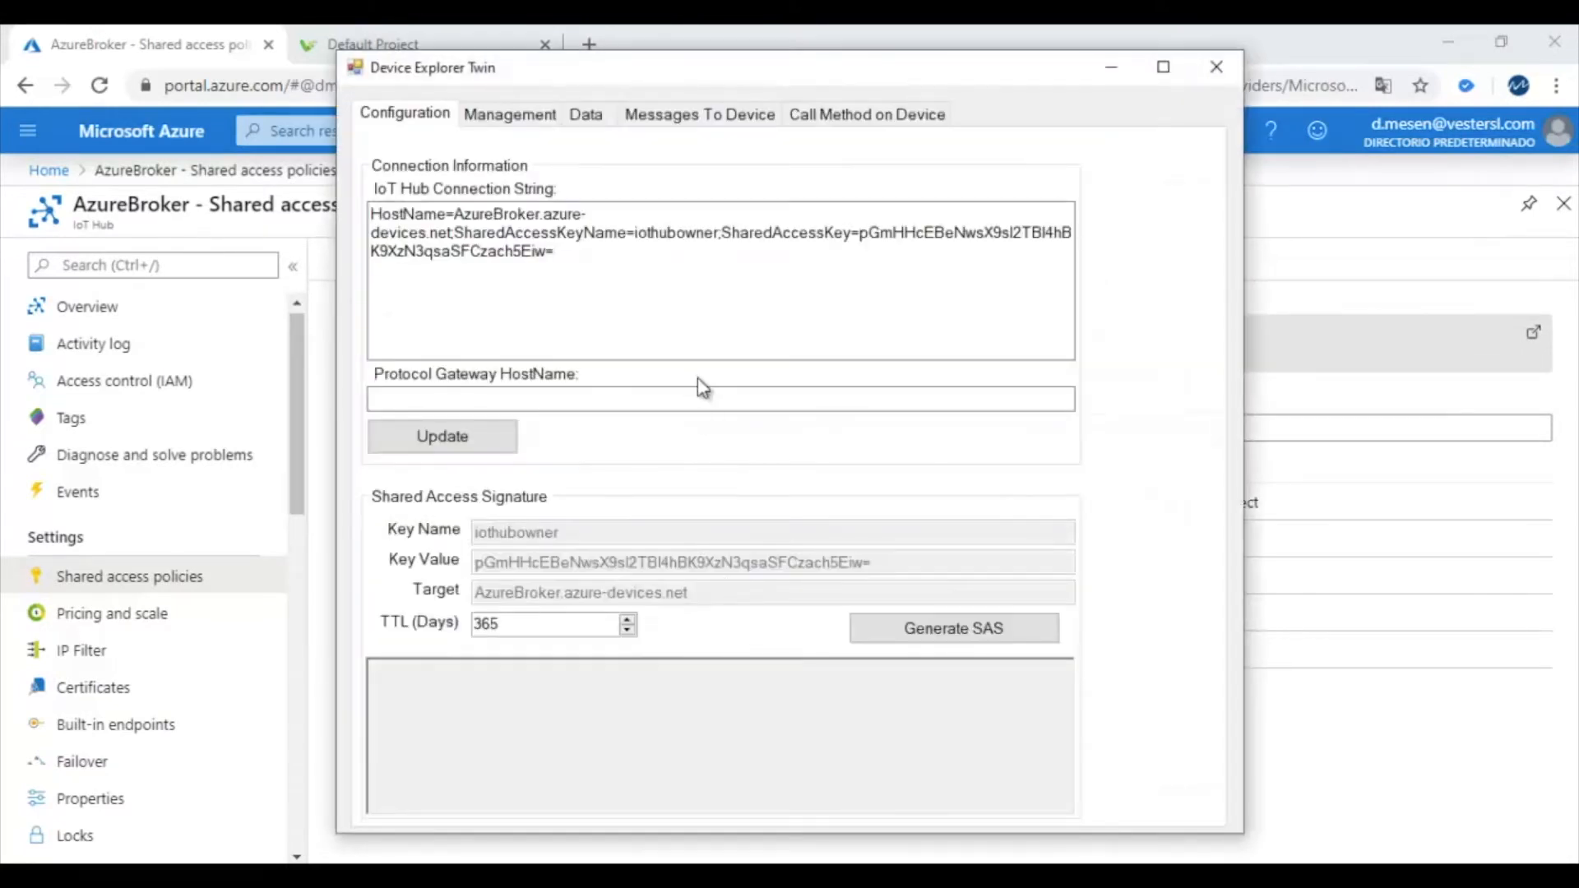
Reposition and minimize Device Explorer, returning to AzureBroker's shared access policies
mouse_move(768, 63)
mouse_down()
mouse_move(808, 130)
mouse_move(872, 110)
mouse_move(757, 64)
mouse_up()
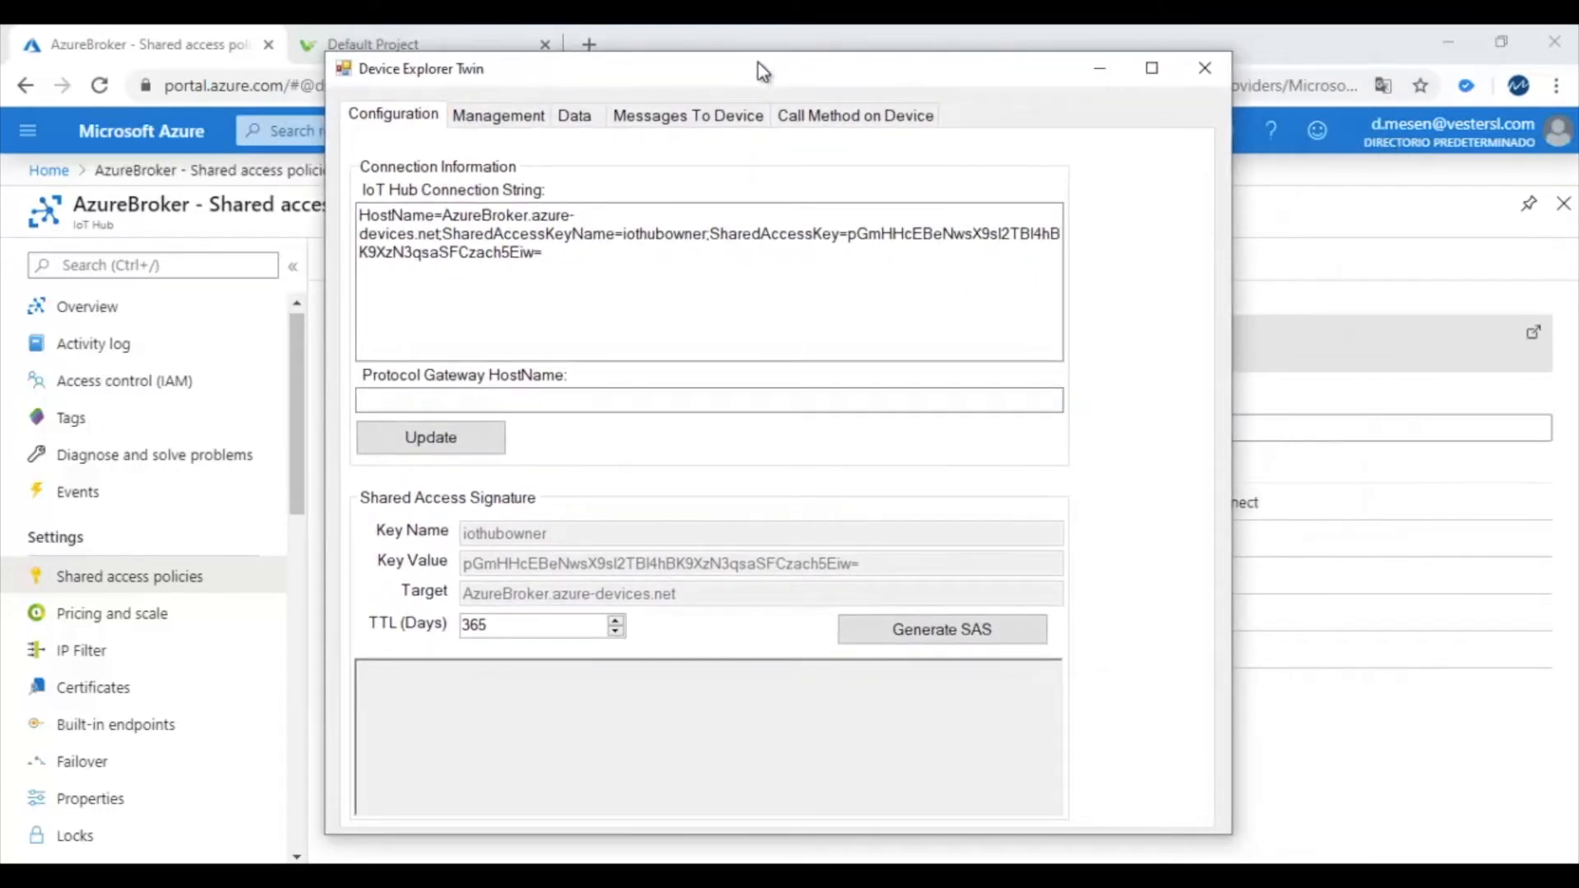
click(1097, 66)
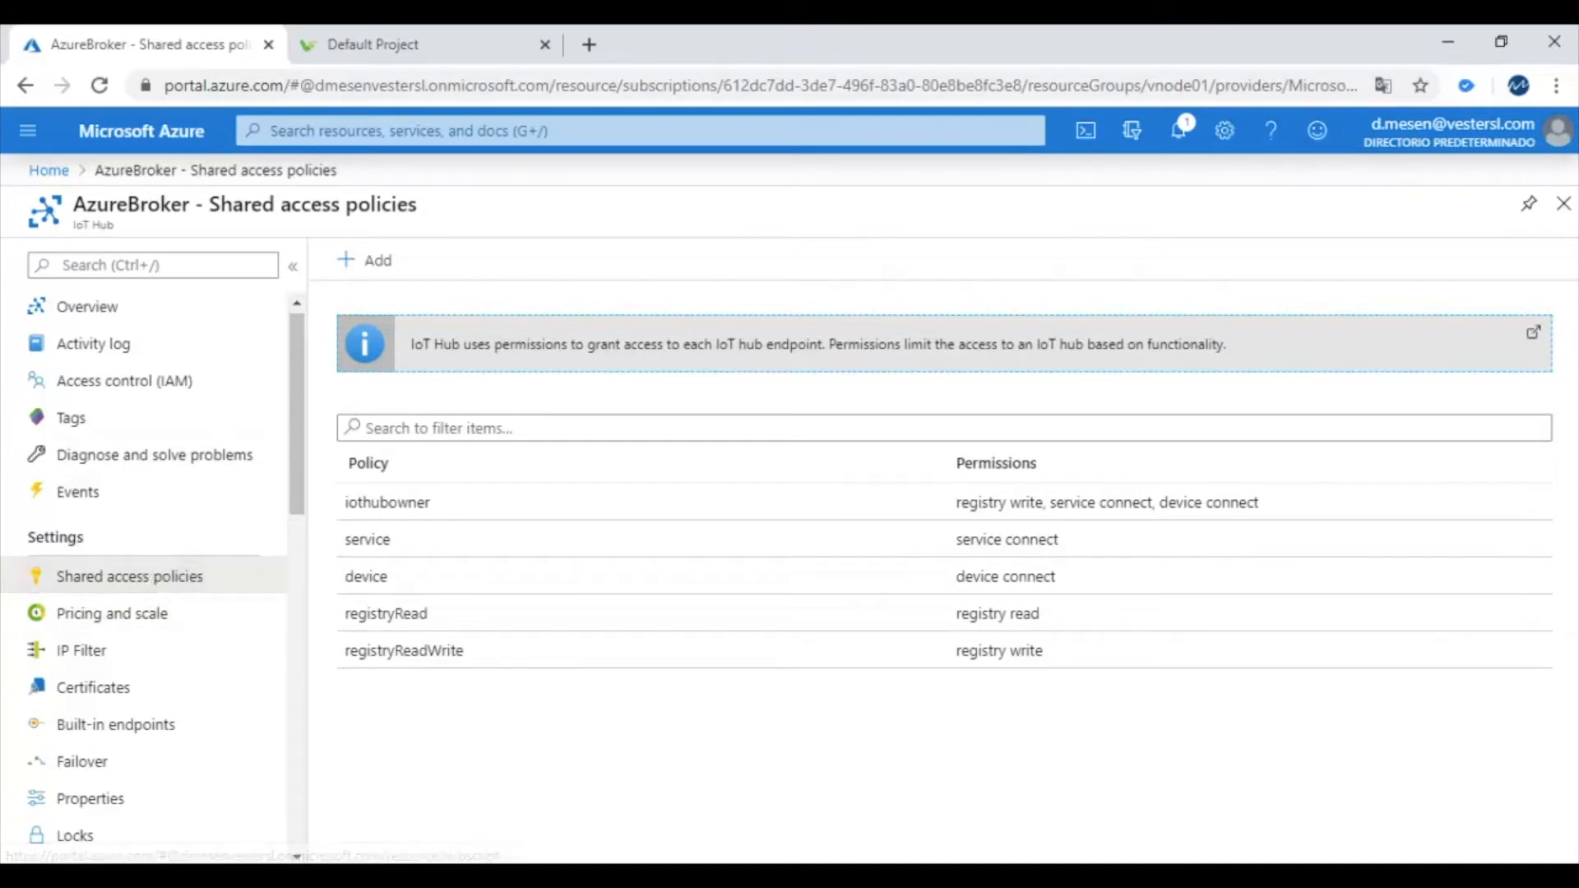
key(alt+Tab)
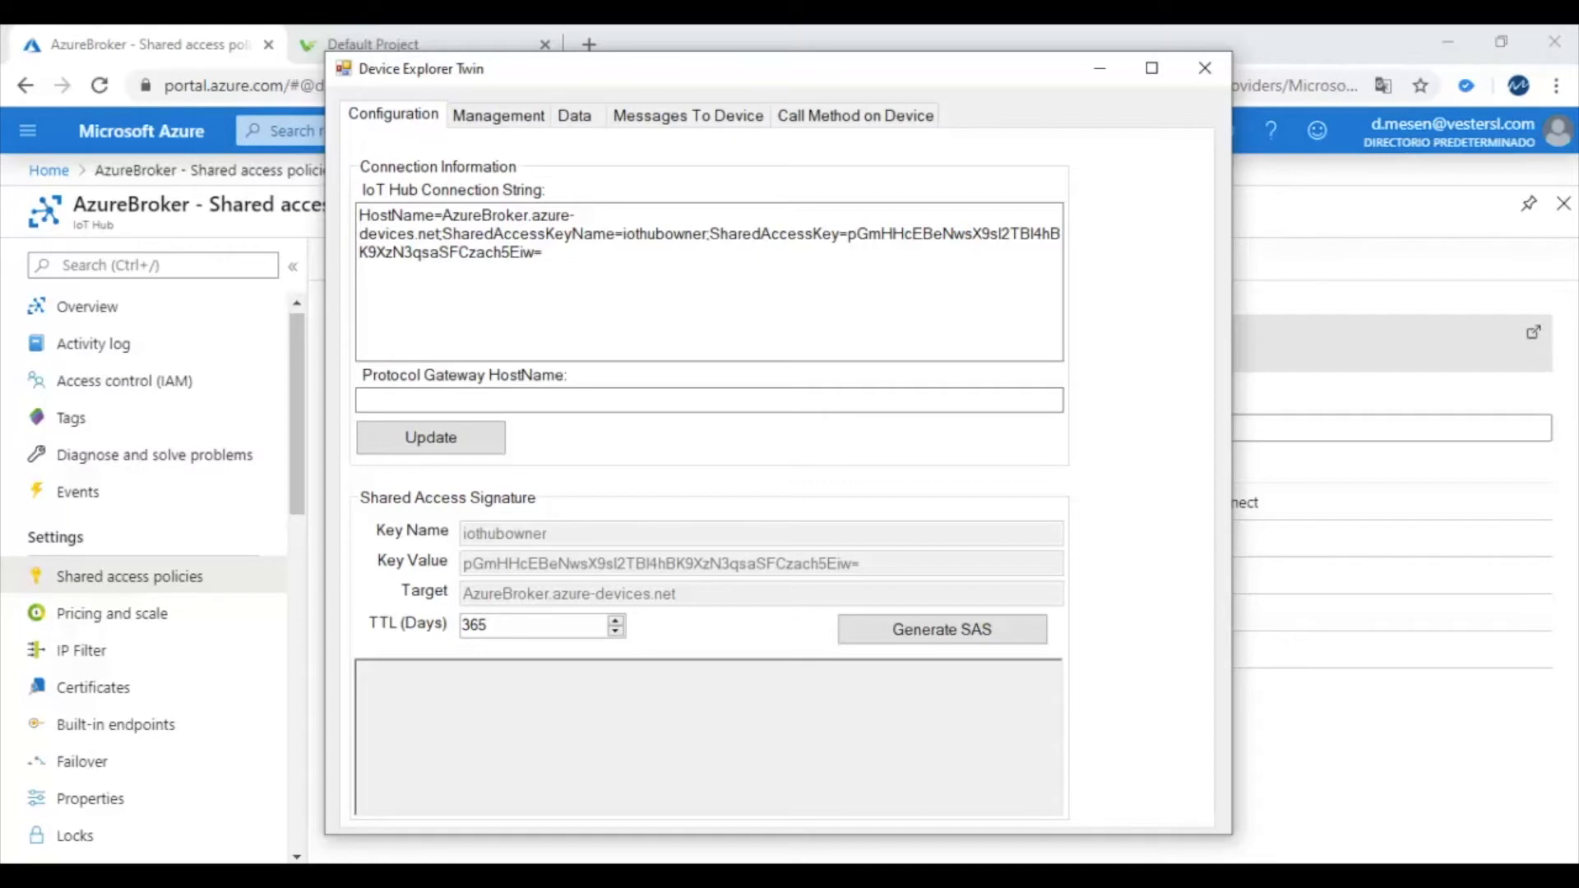
key(alt+Tab)
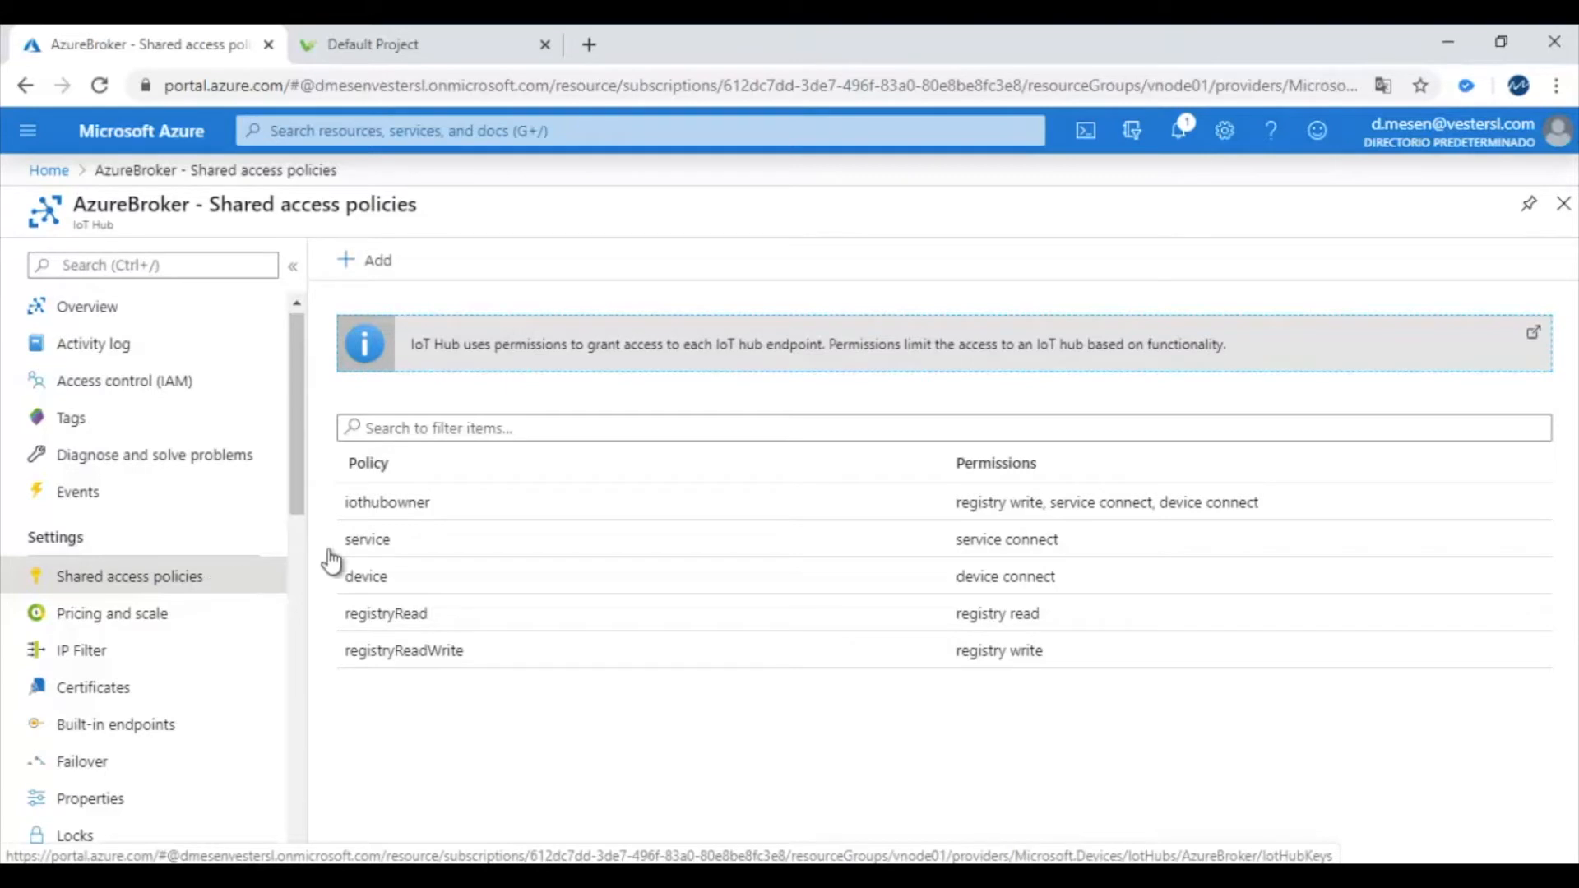
Copy iothubowner's primary-key connection string and switch to Device Explorer Twin
click(401, 515)
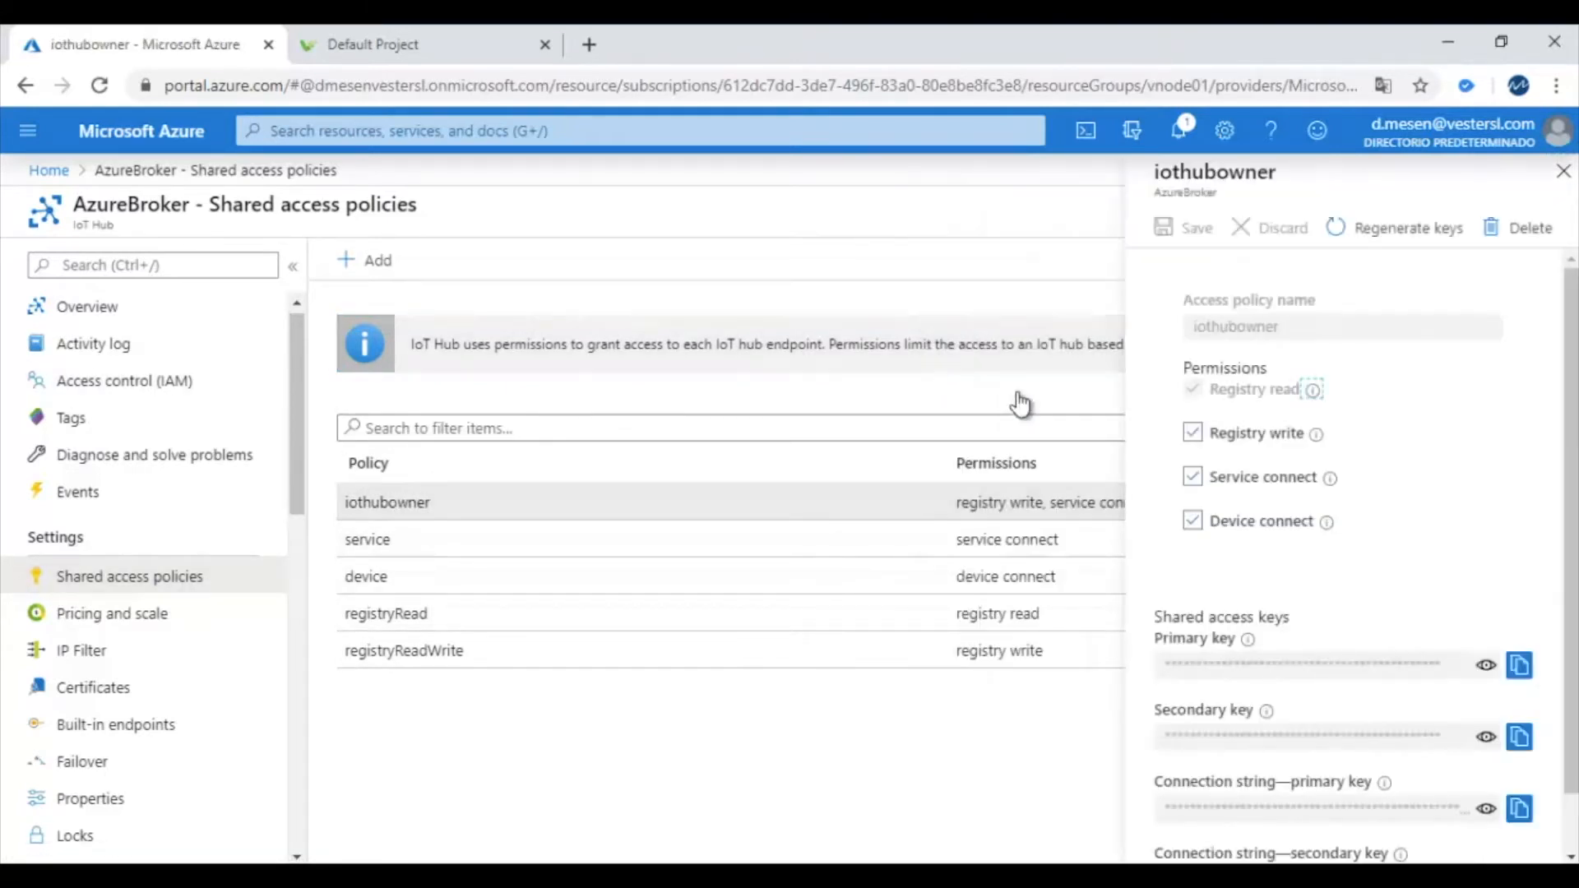
scroll(1332, 535, down, 1)
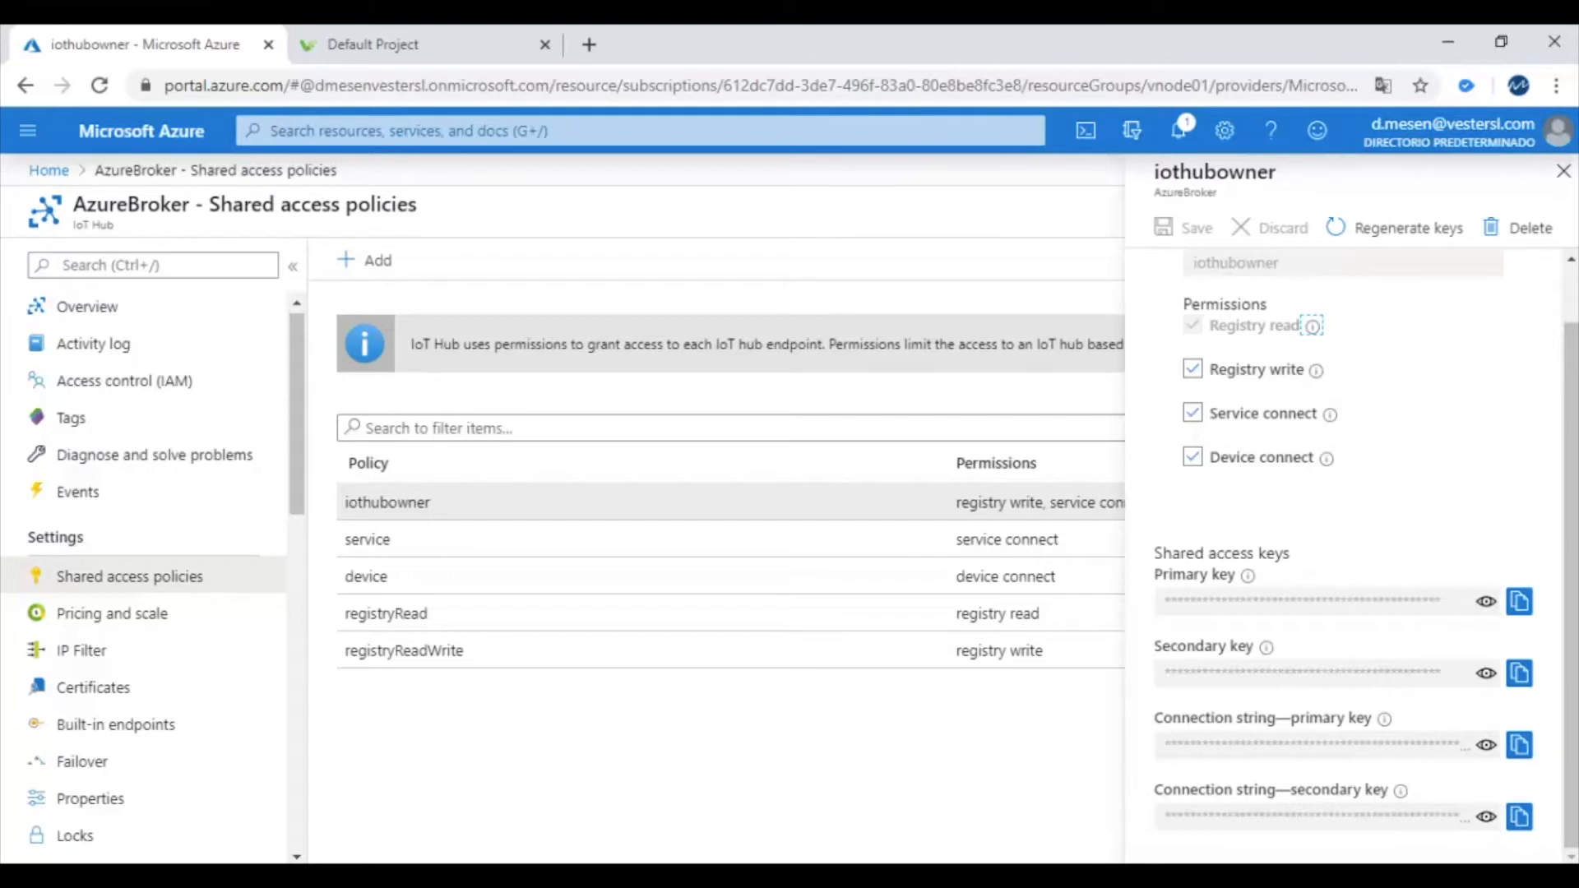
click(1521, 750)
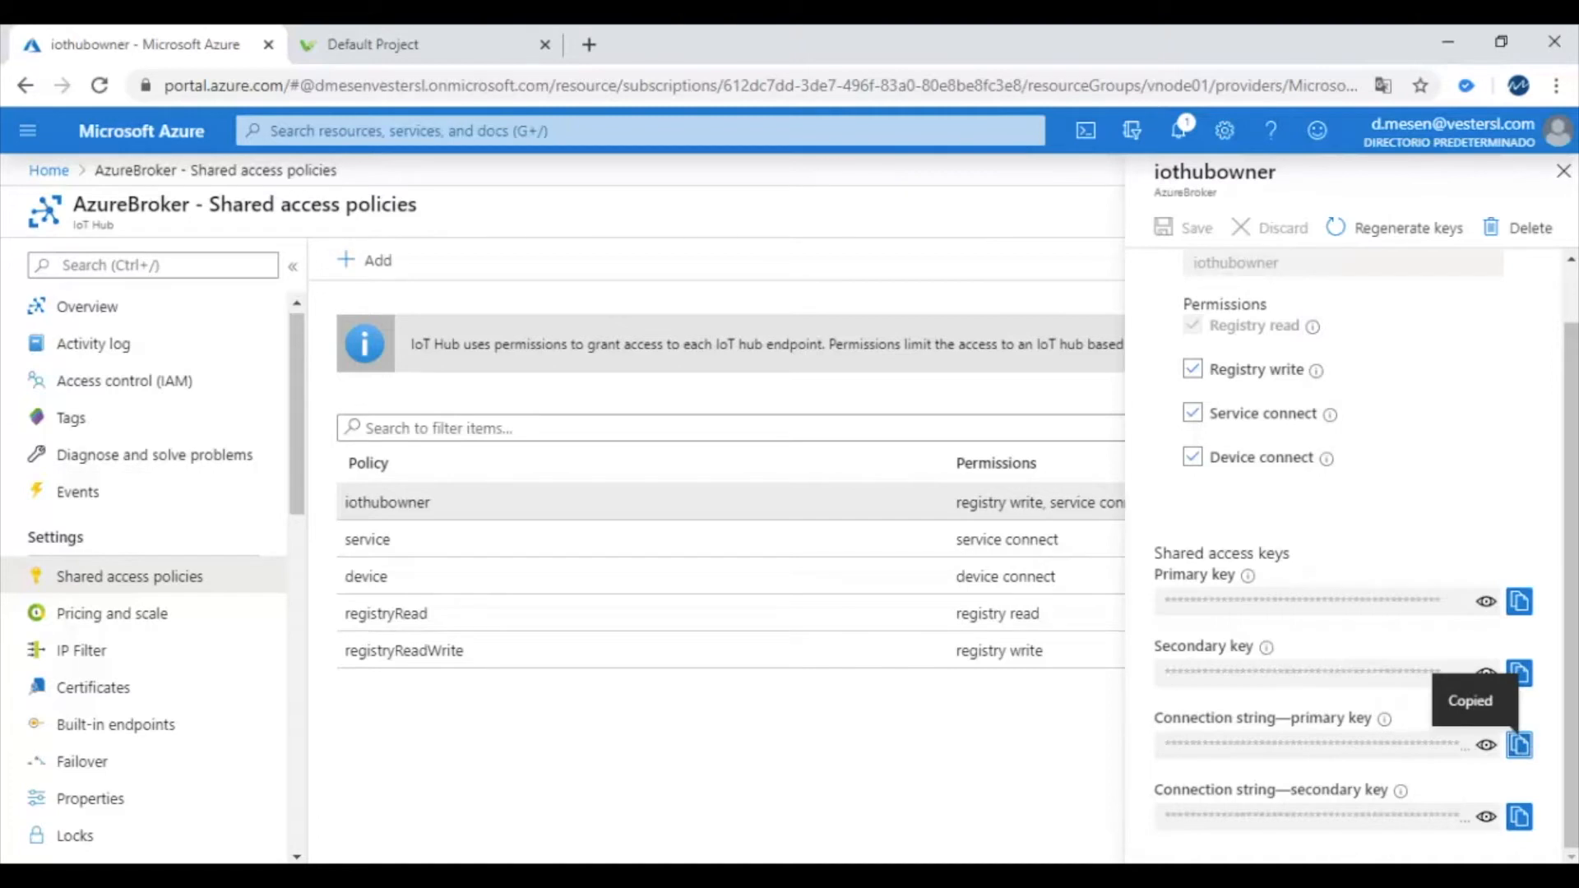
key(alt+Tab)
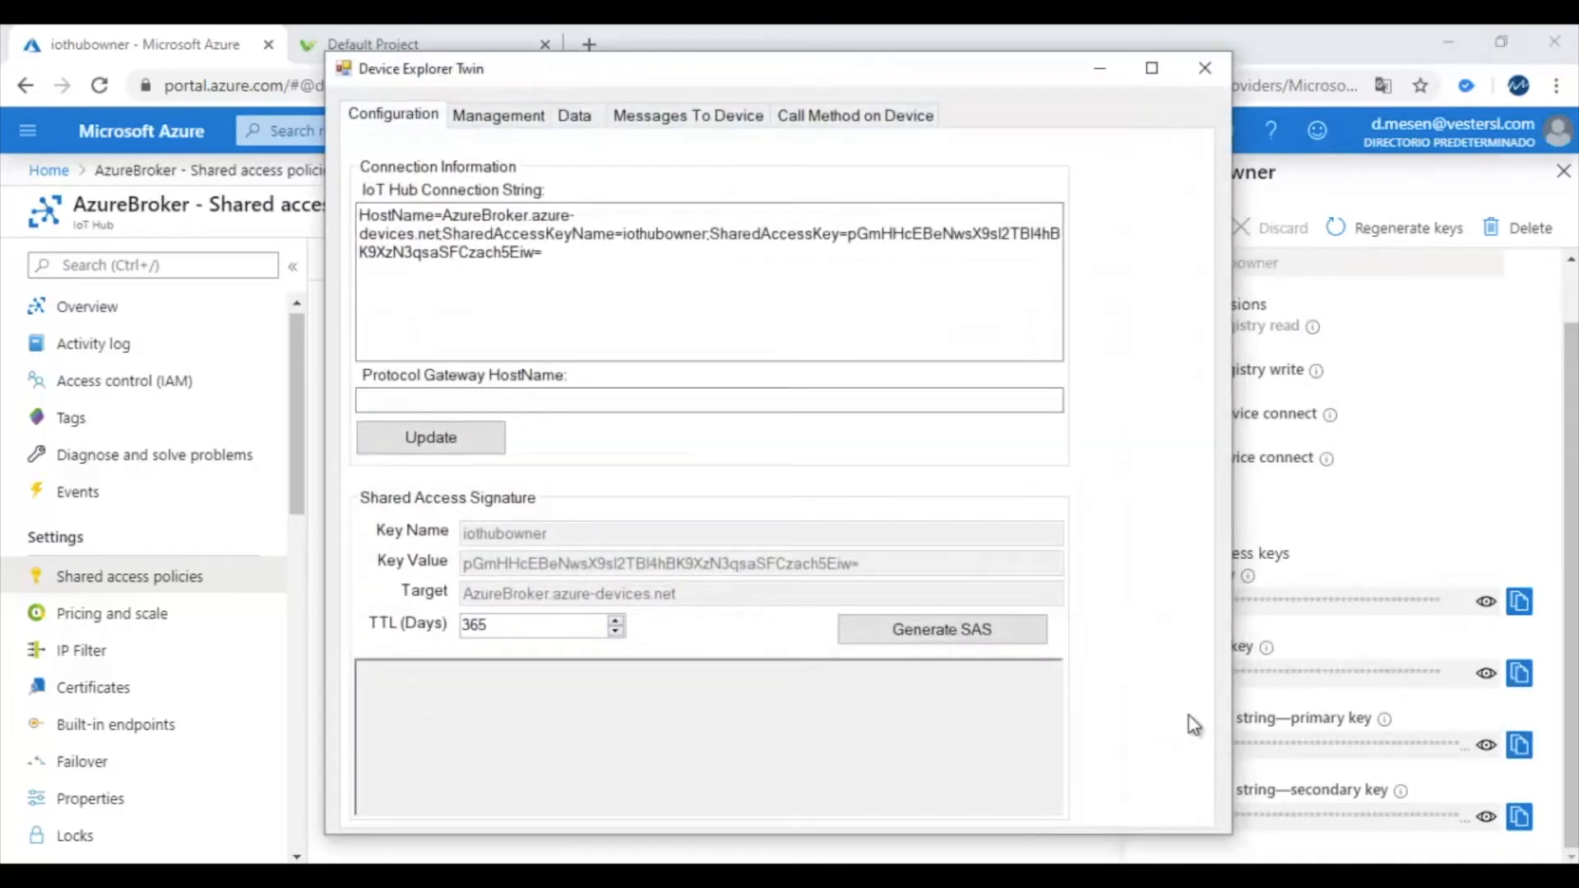
Replace the IoT Hub connection string with the copied iothubowner one, apply it, and view devices
drag(560, 254, 347, 222)
key(ctrl+v)
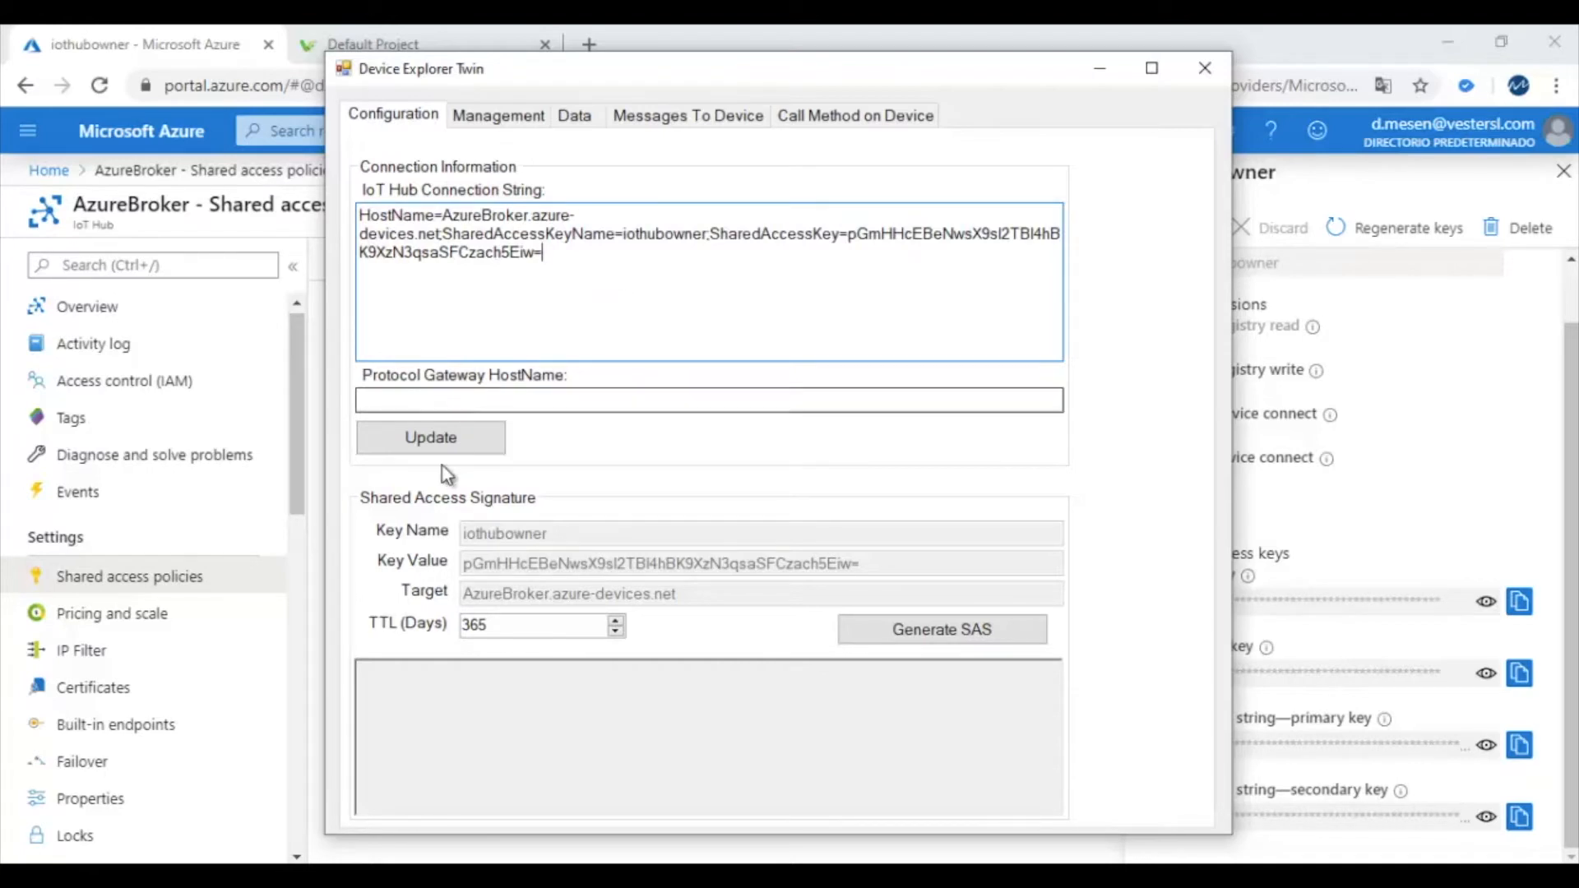
click(453, 436)
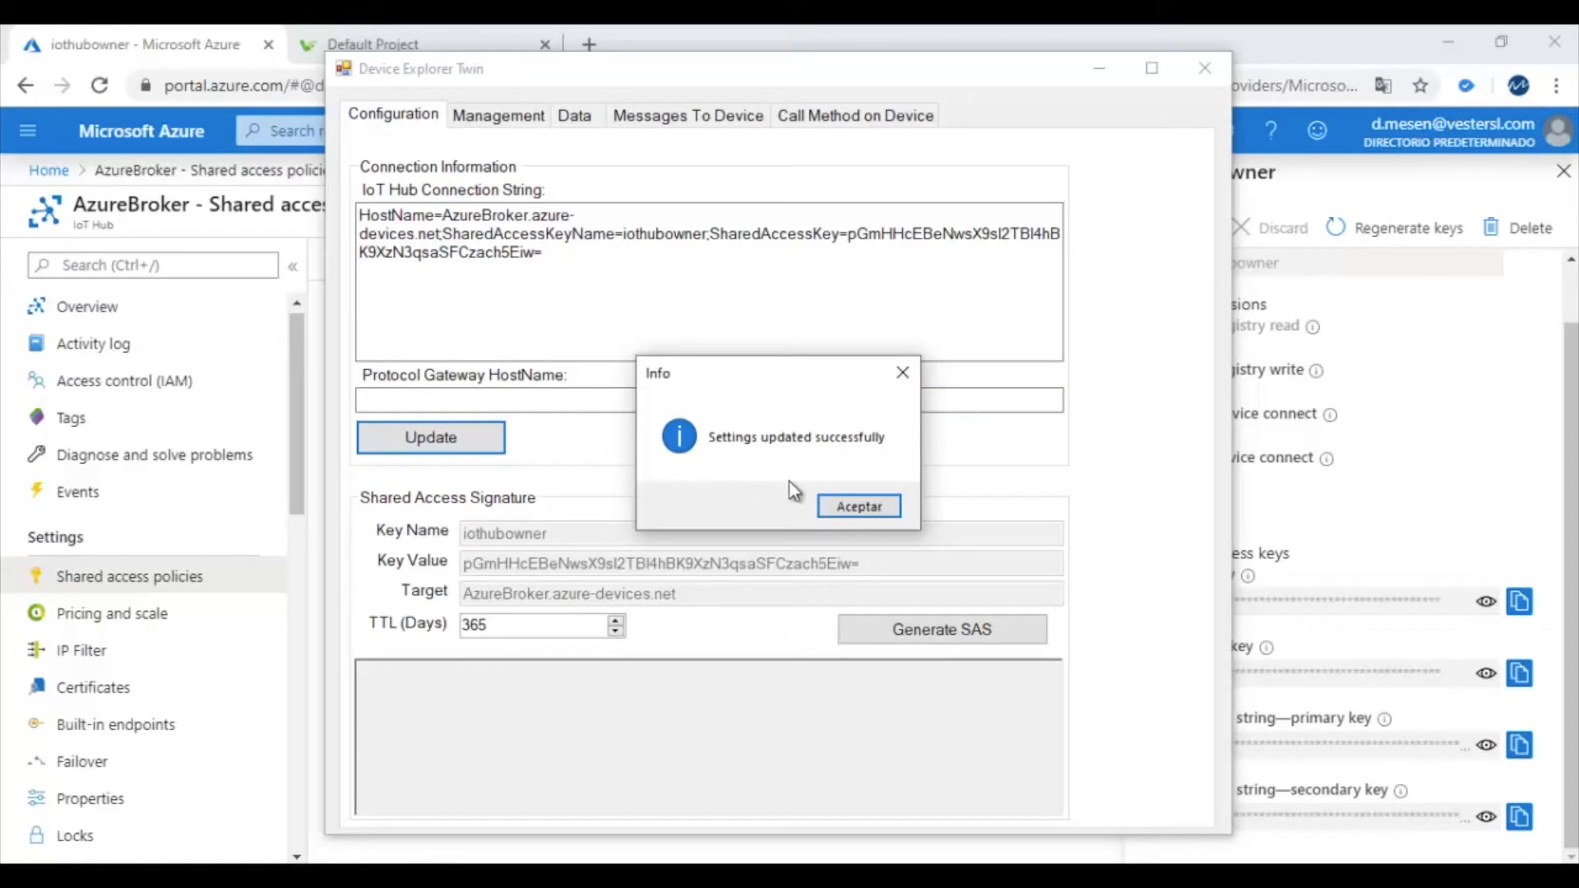
click(859, 507)
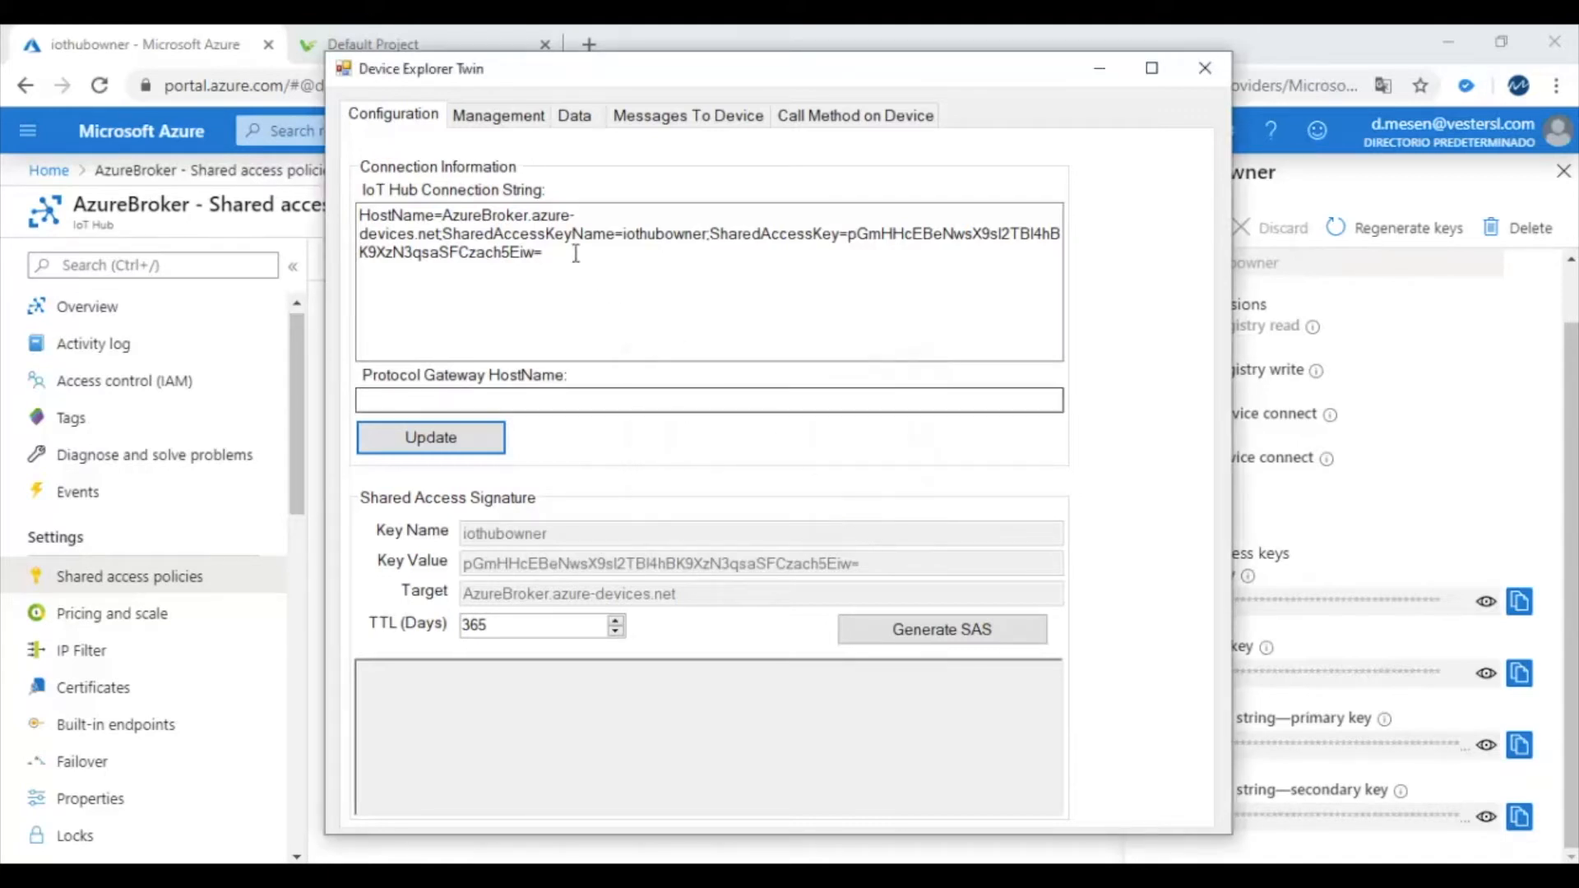
click(503, 118)
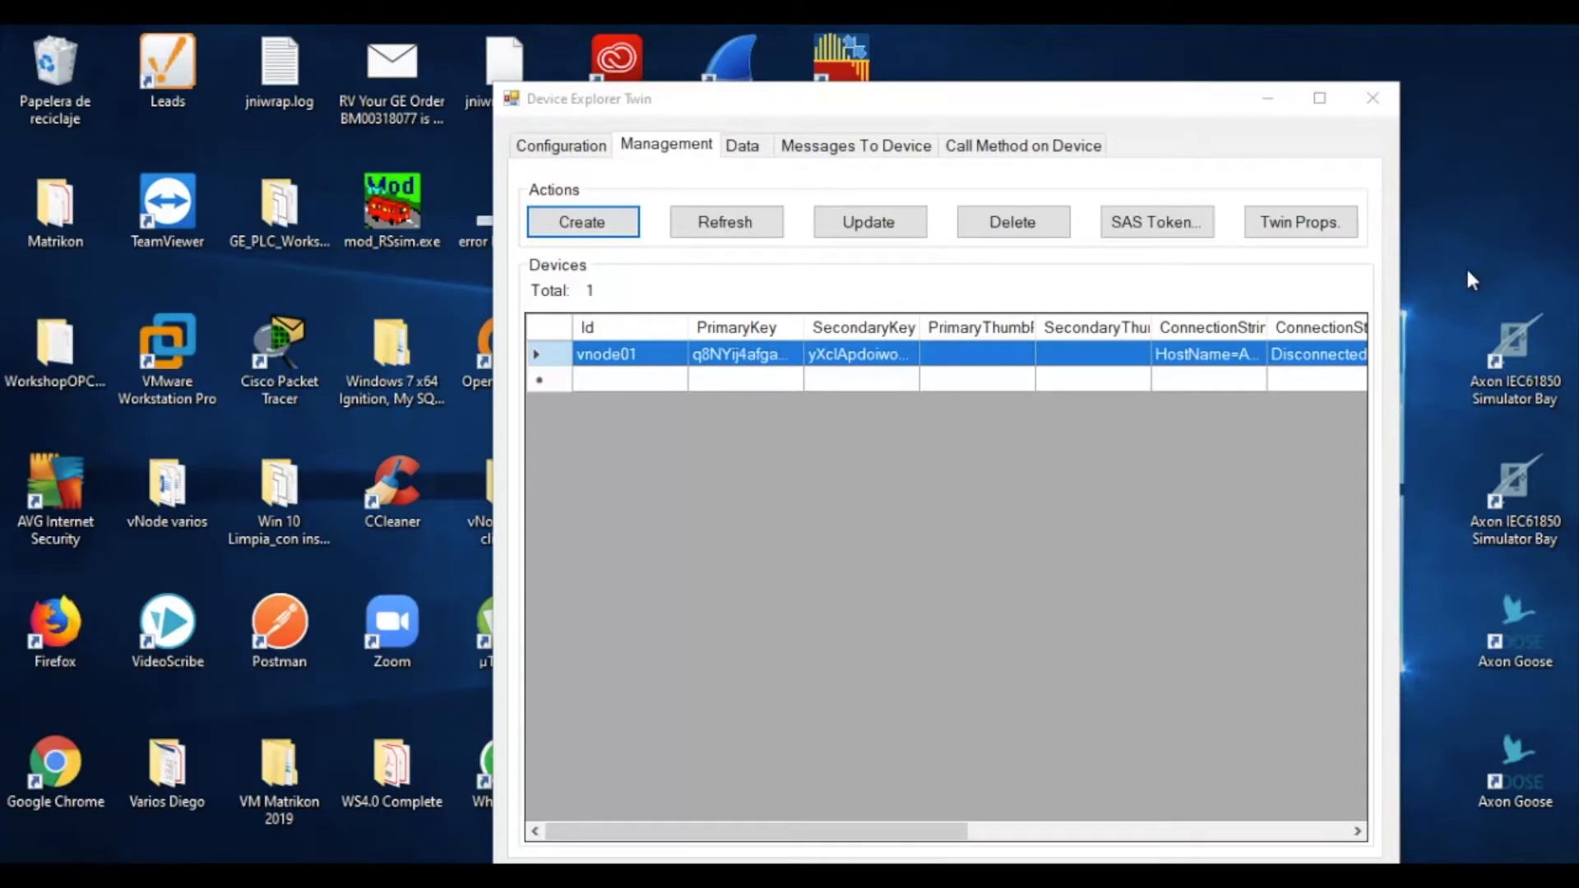
Abandon a new vnode01 device entry and select the existing vnode01 device
click(681, 144)
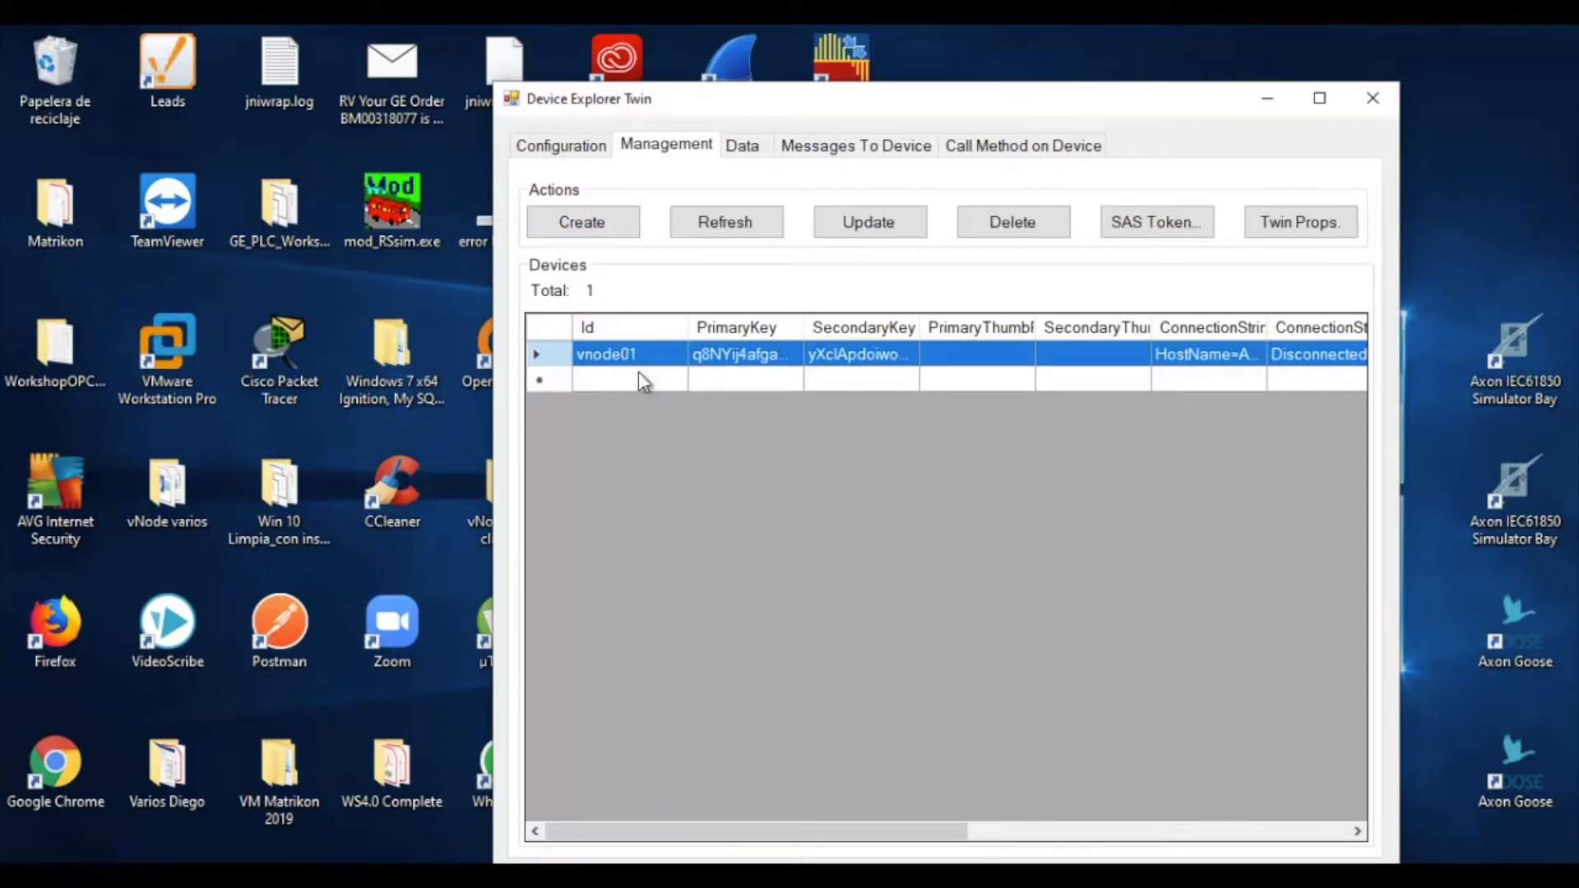
click(590, 229)
click(850, 429)
text(vnode)
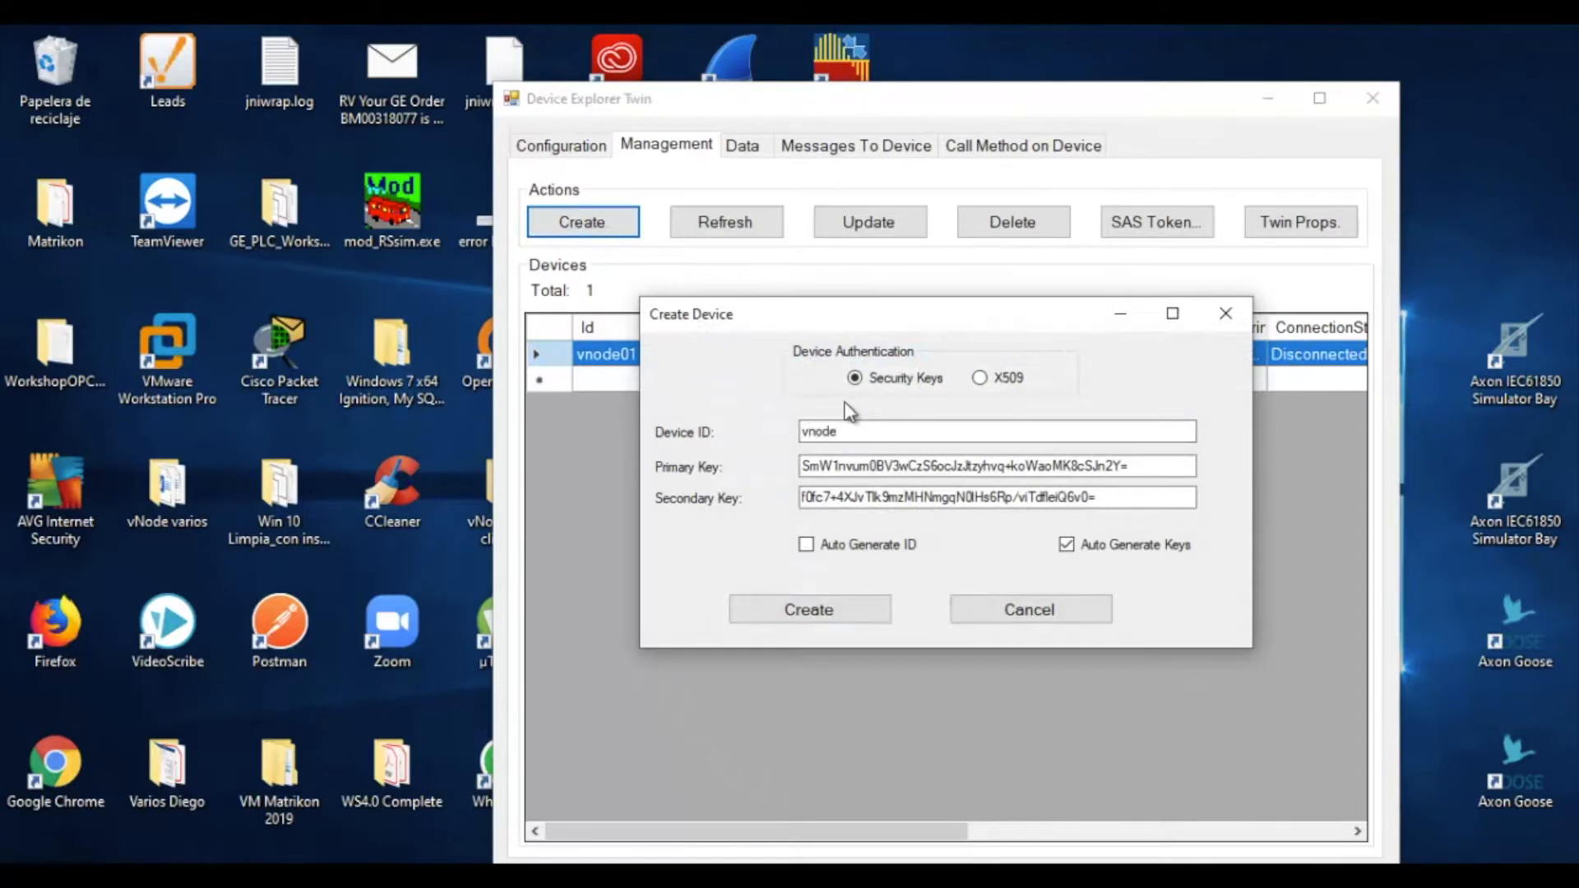
text(01)
click(1038, 607)
click(733, 355)
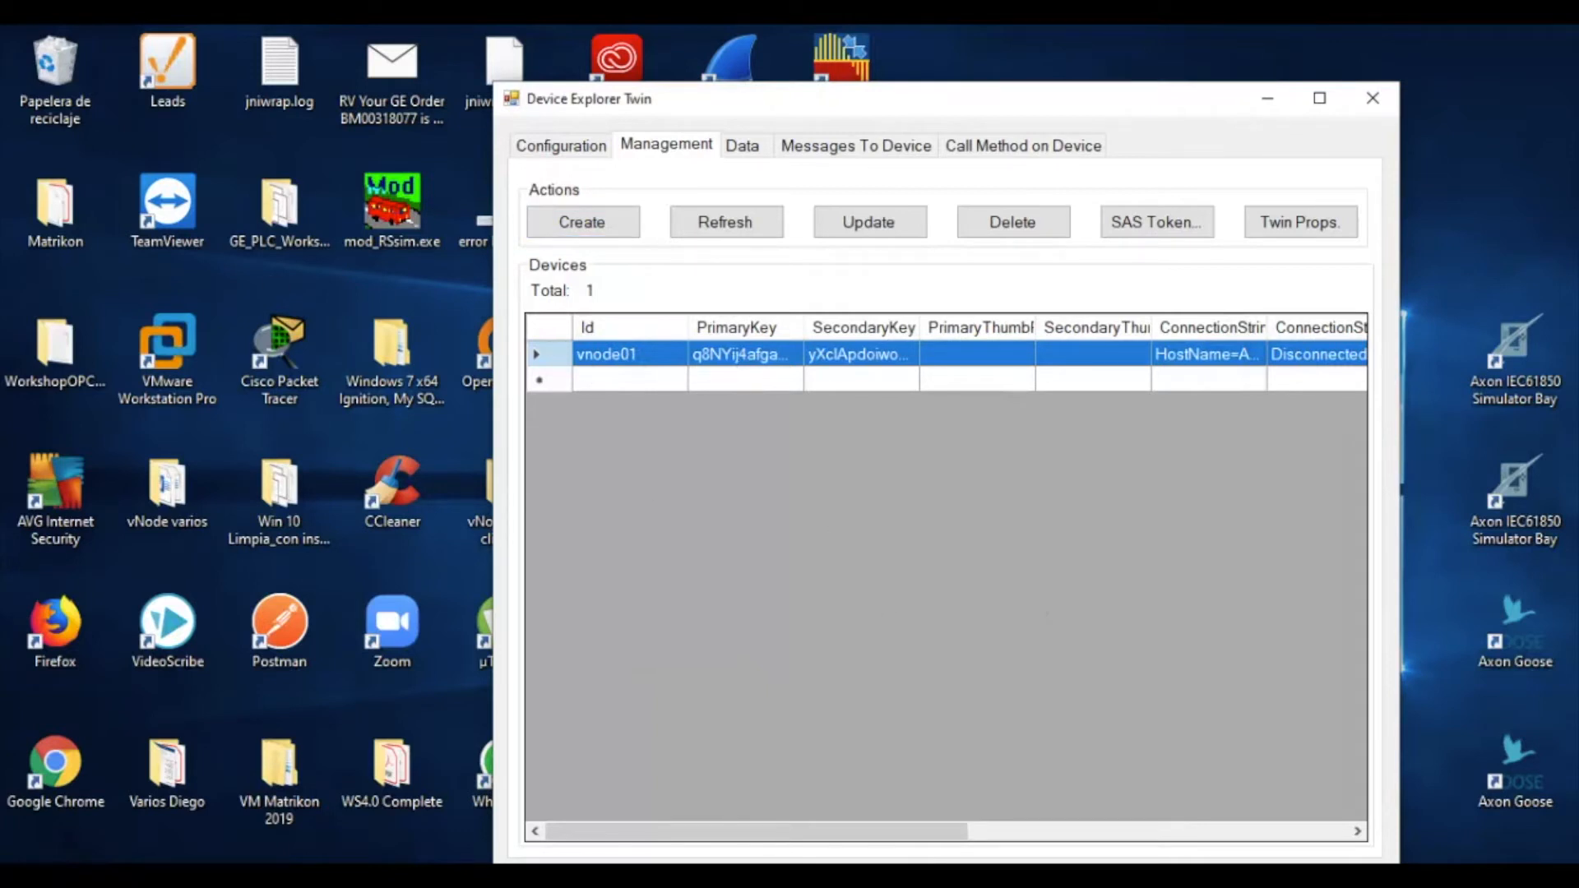
click(1157, 222)
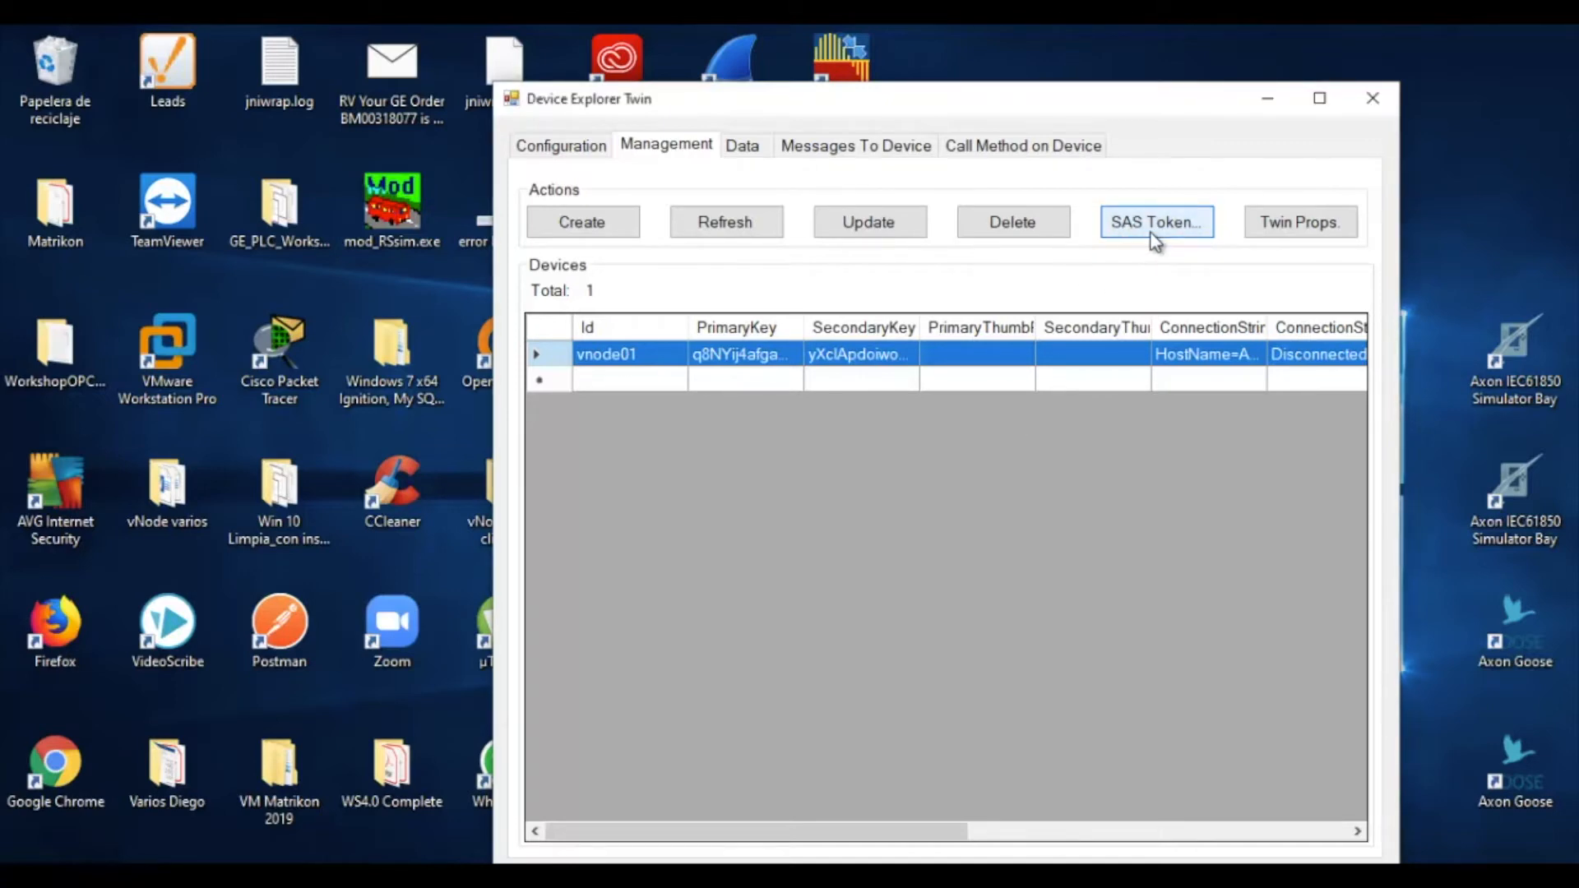
Generate a SAS token for device vnode01 with a 365-day TTL
click(1156, 240)
click(407, 288)
click(406, 288)
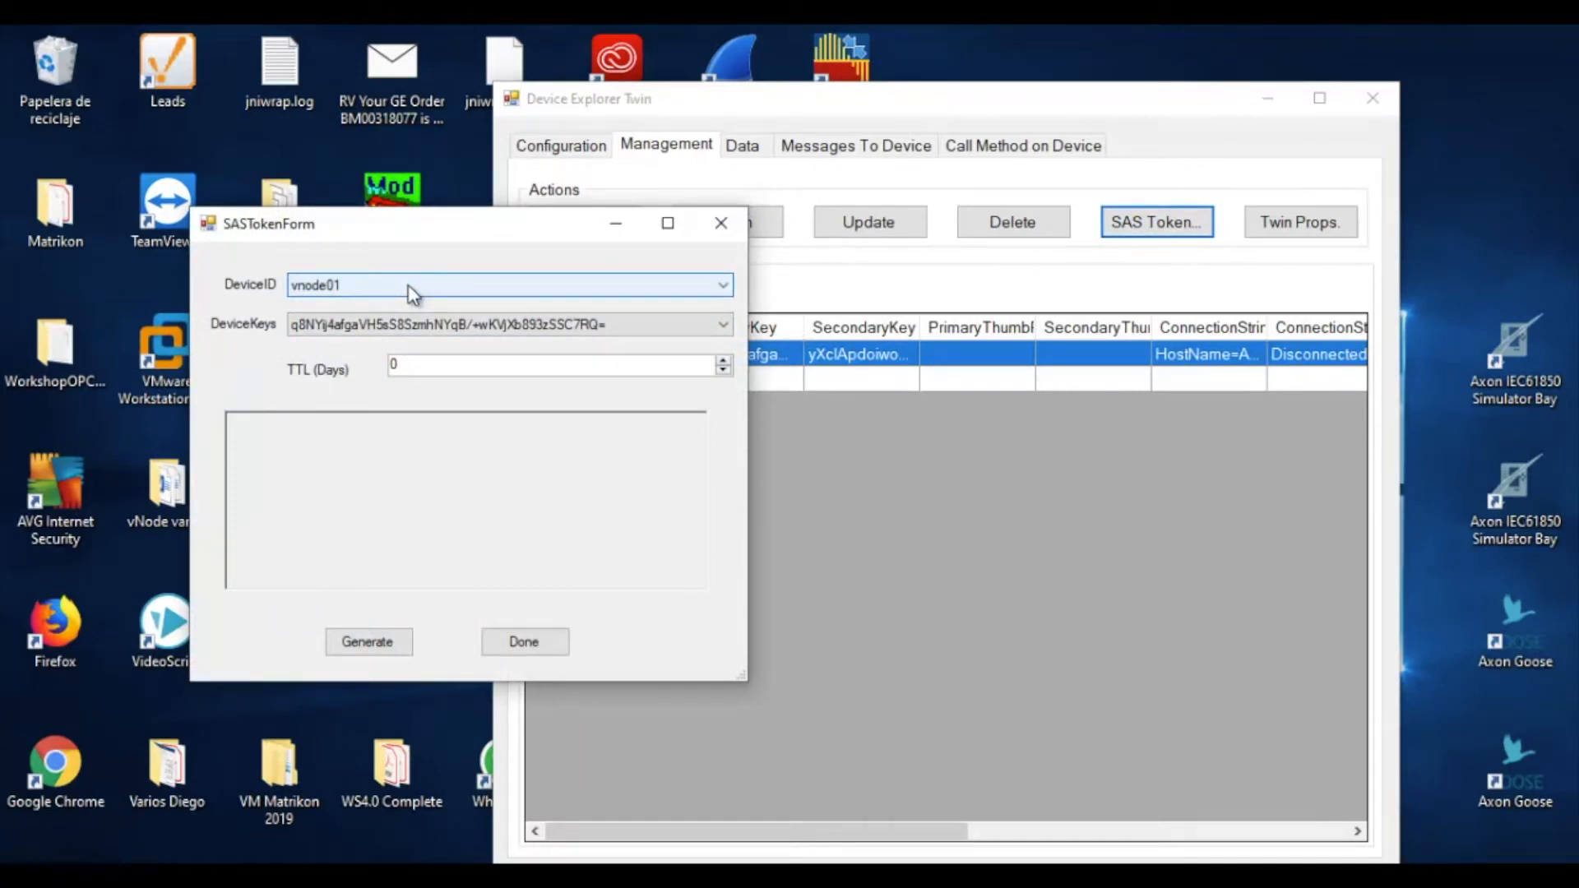
double_click(440, 358)
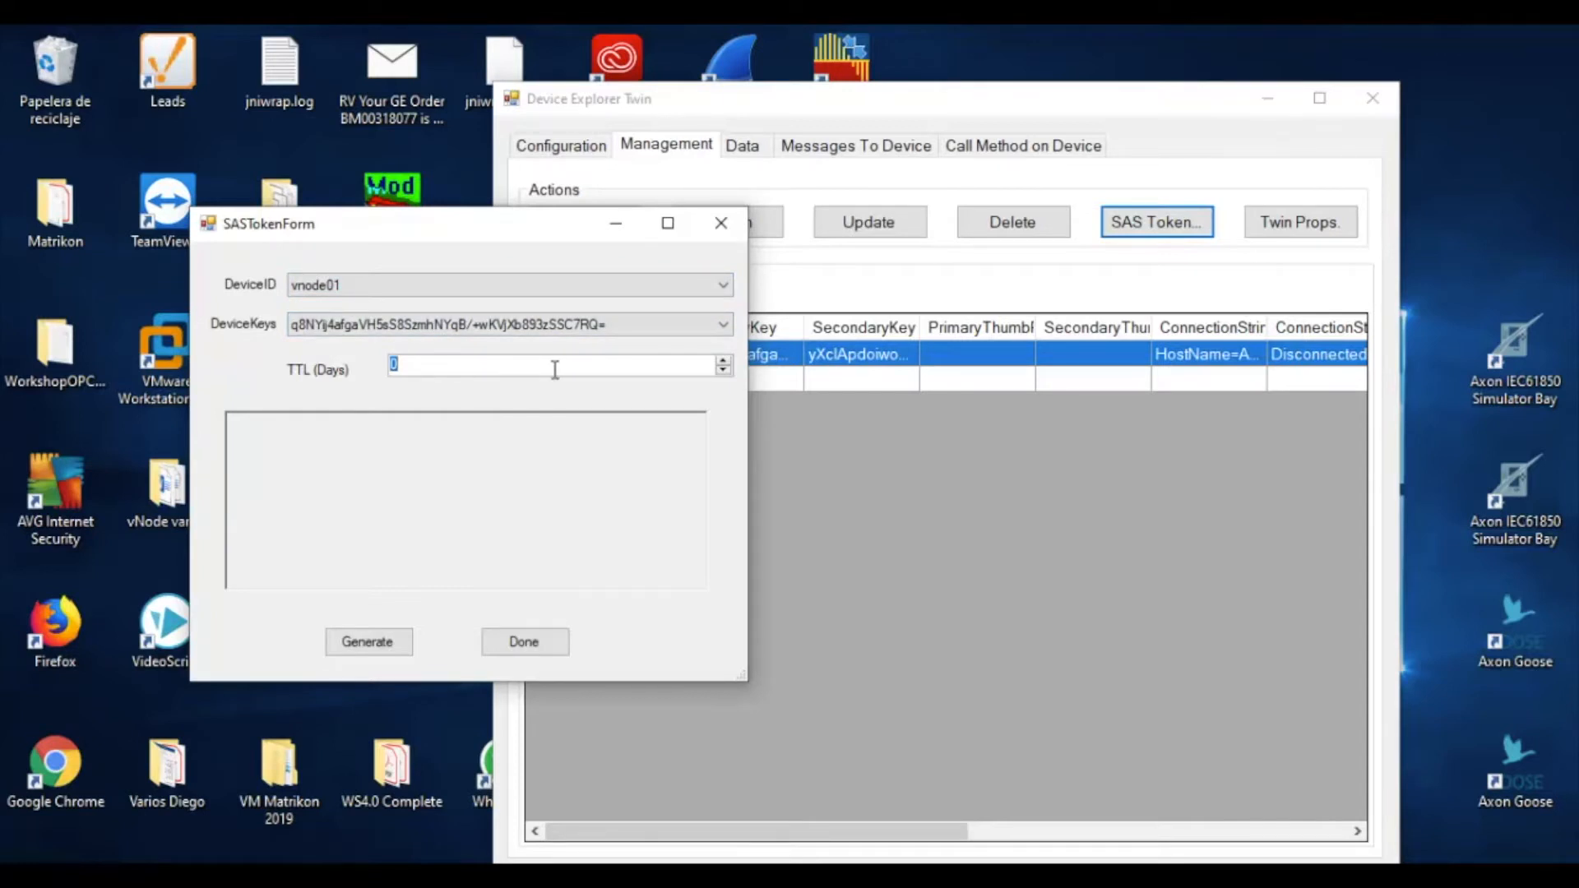
text(365)
click(383, 648)
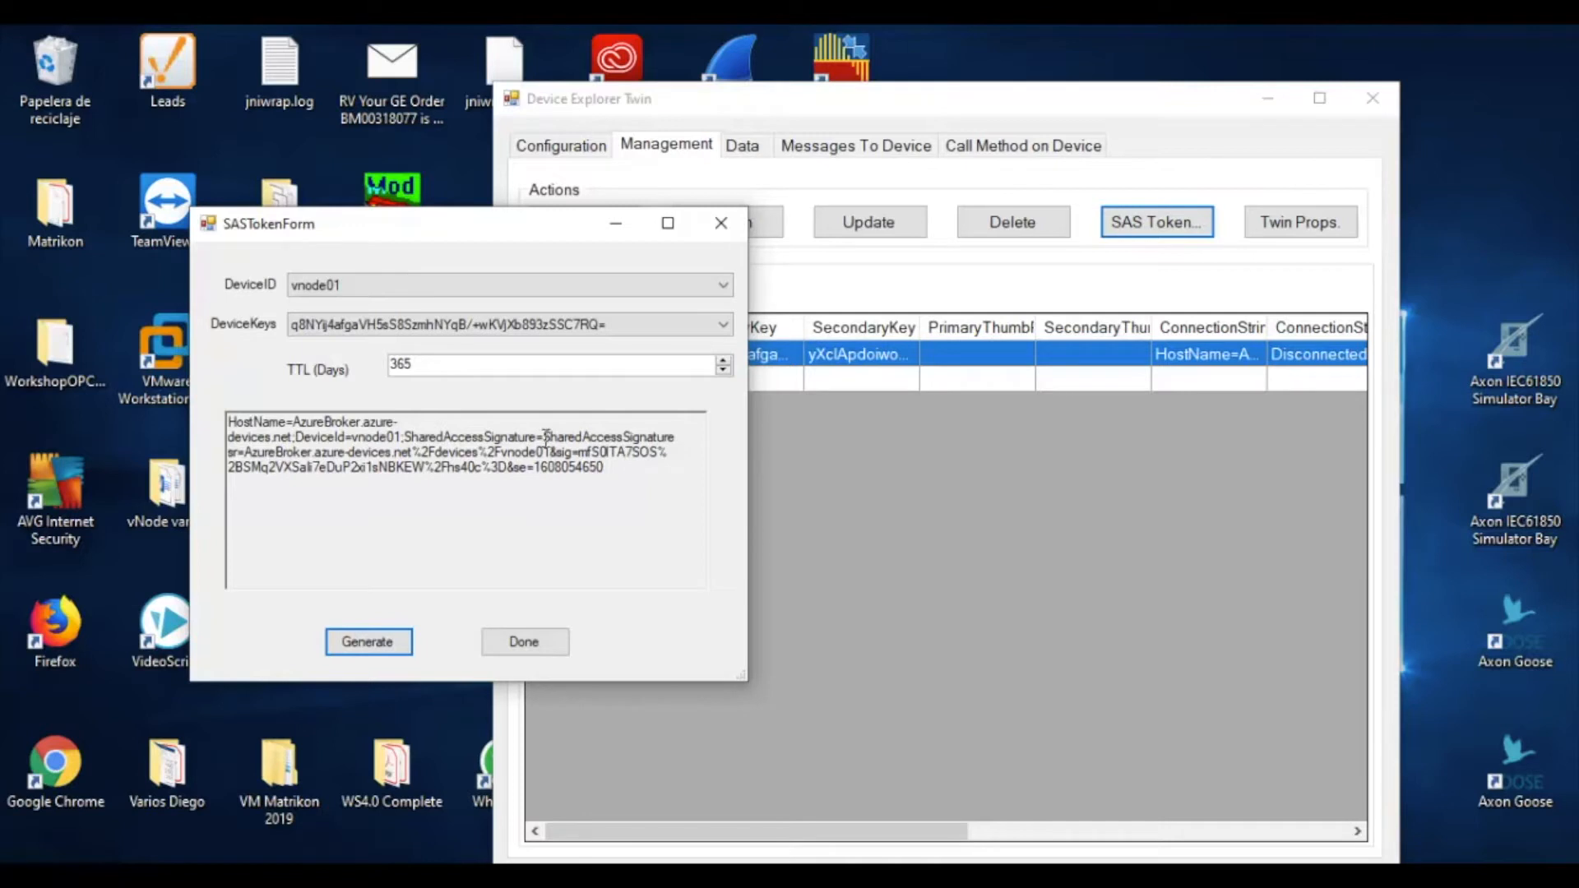
Copy the SharedAccessSignature portion of the token and minimize the SAS token window
drag(544, 437, 611, 484)
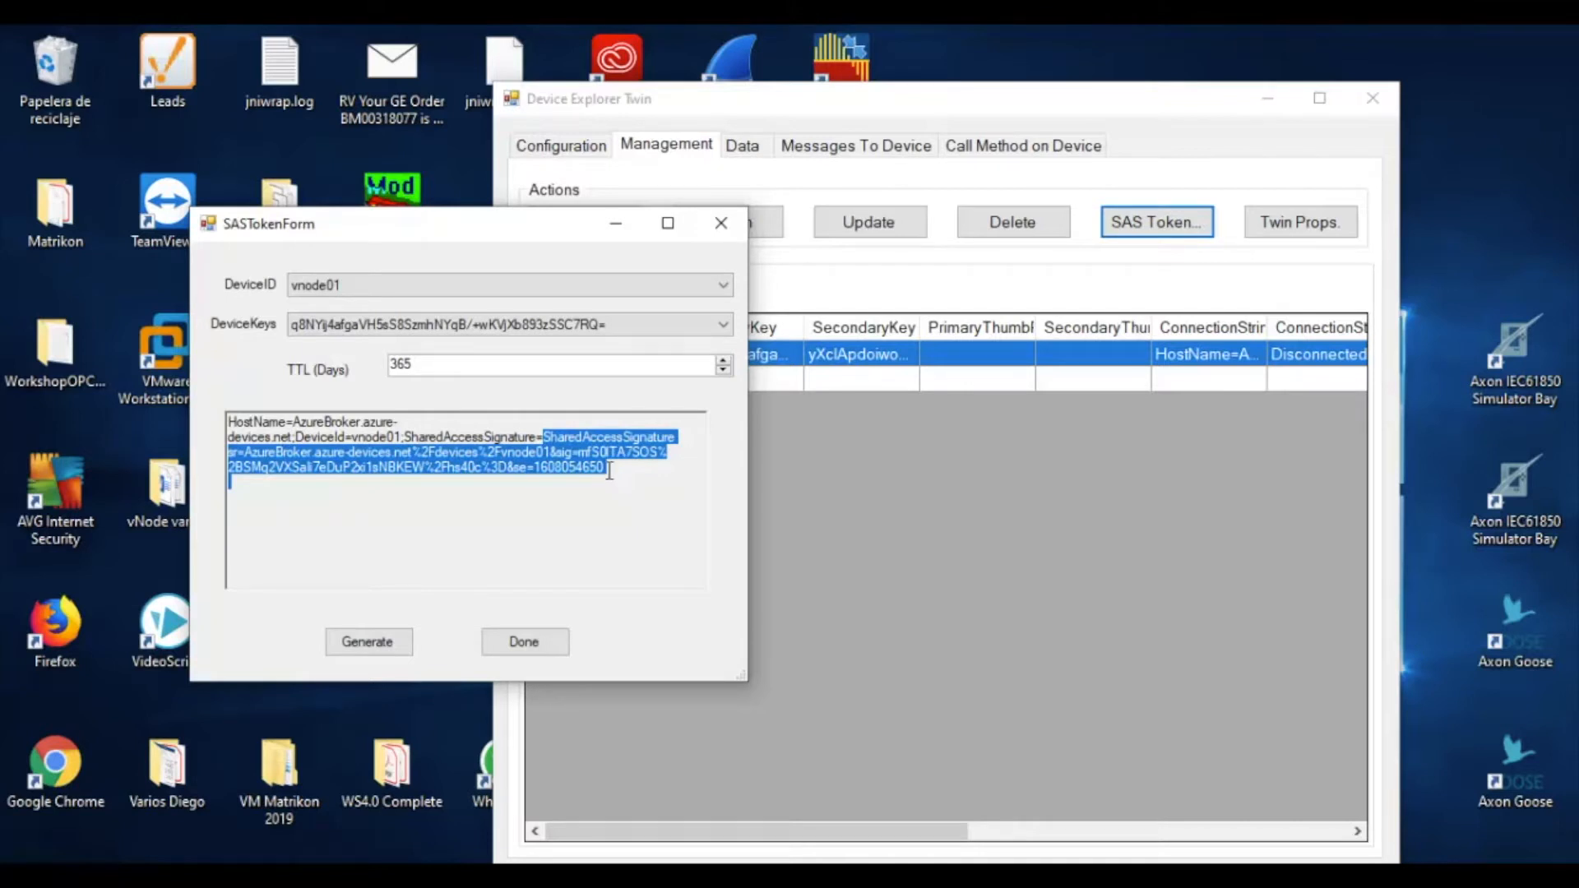
click(538, 437)
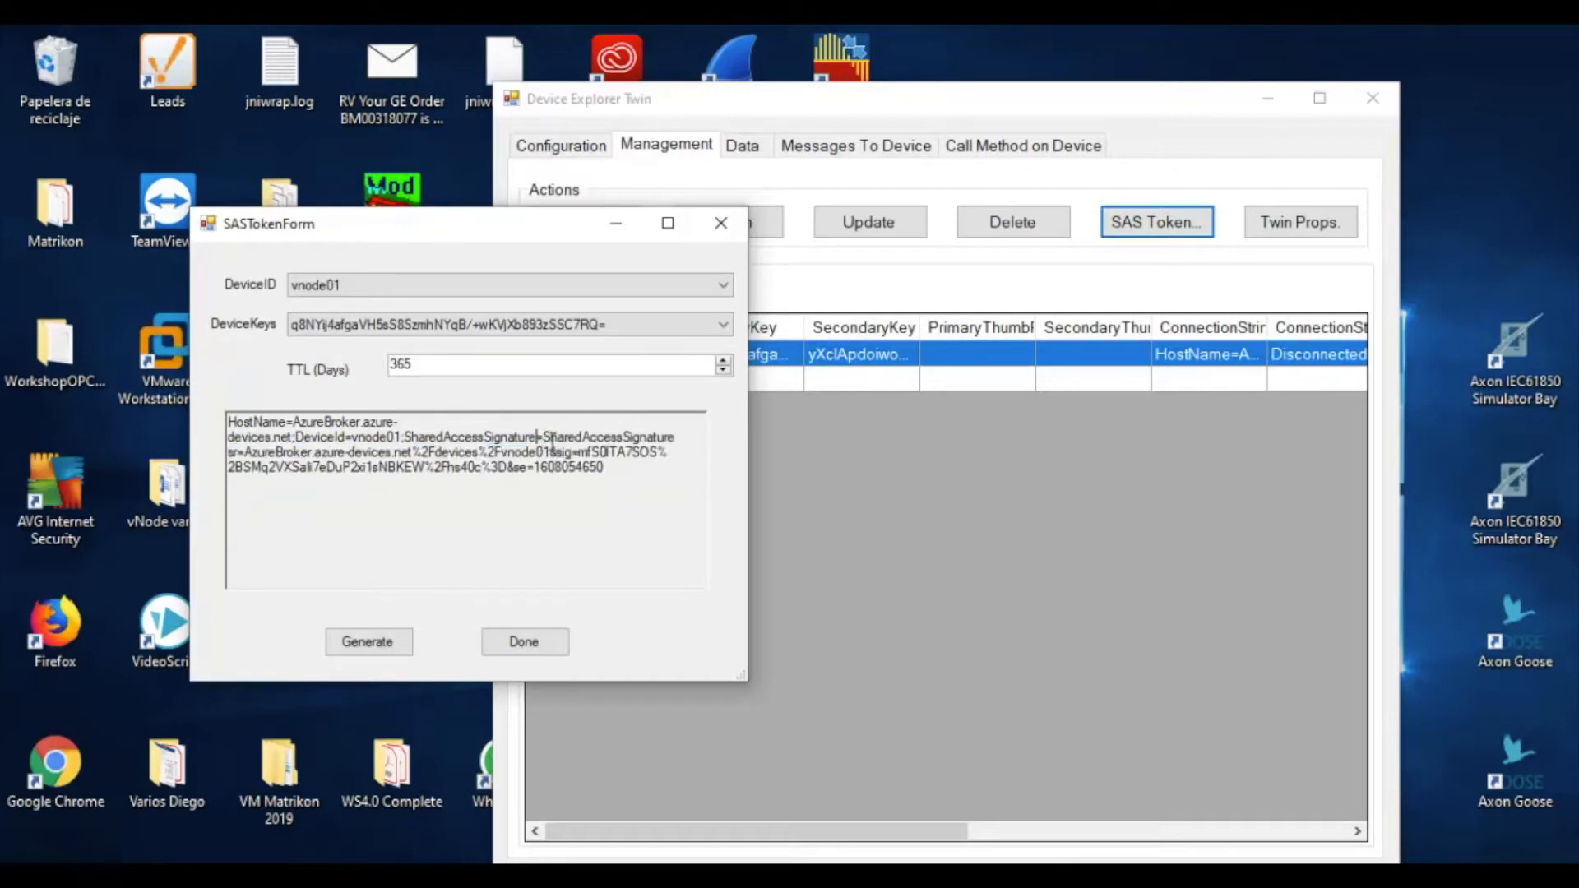
drag(542, 437, 623, 466)
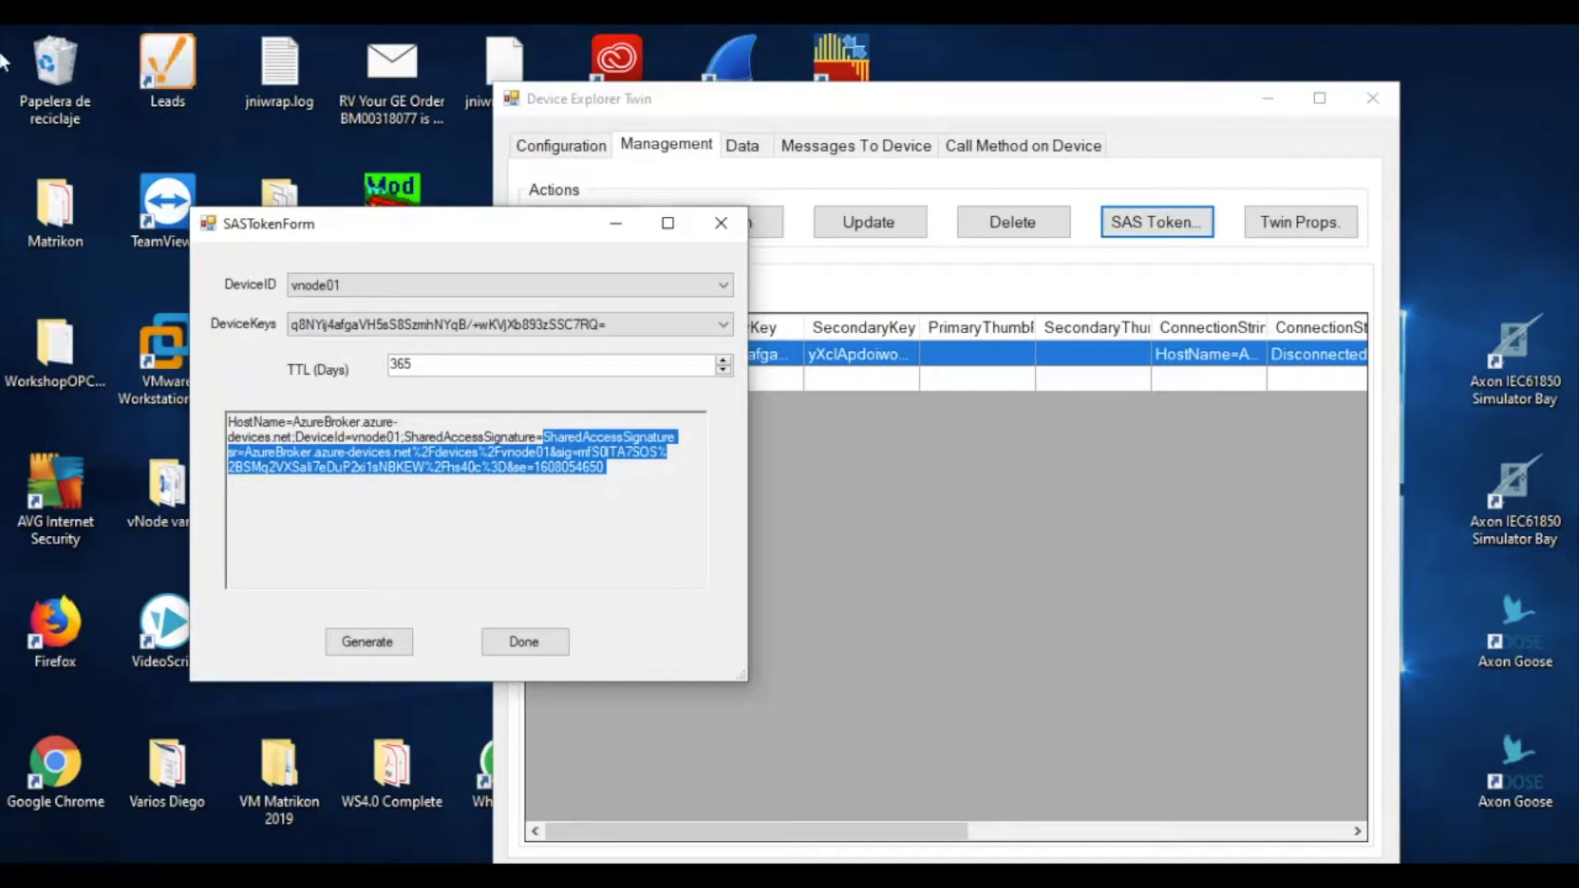
key(alt+Tab)
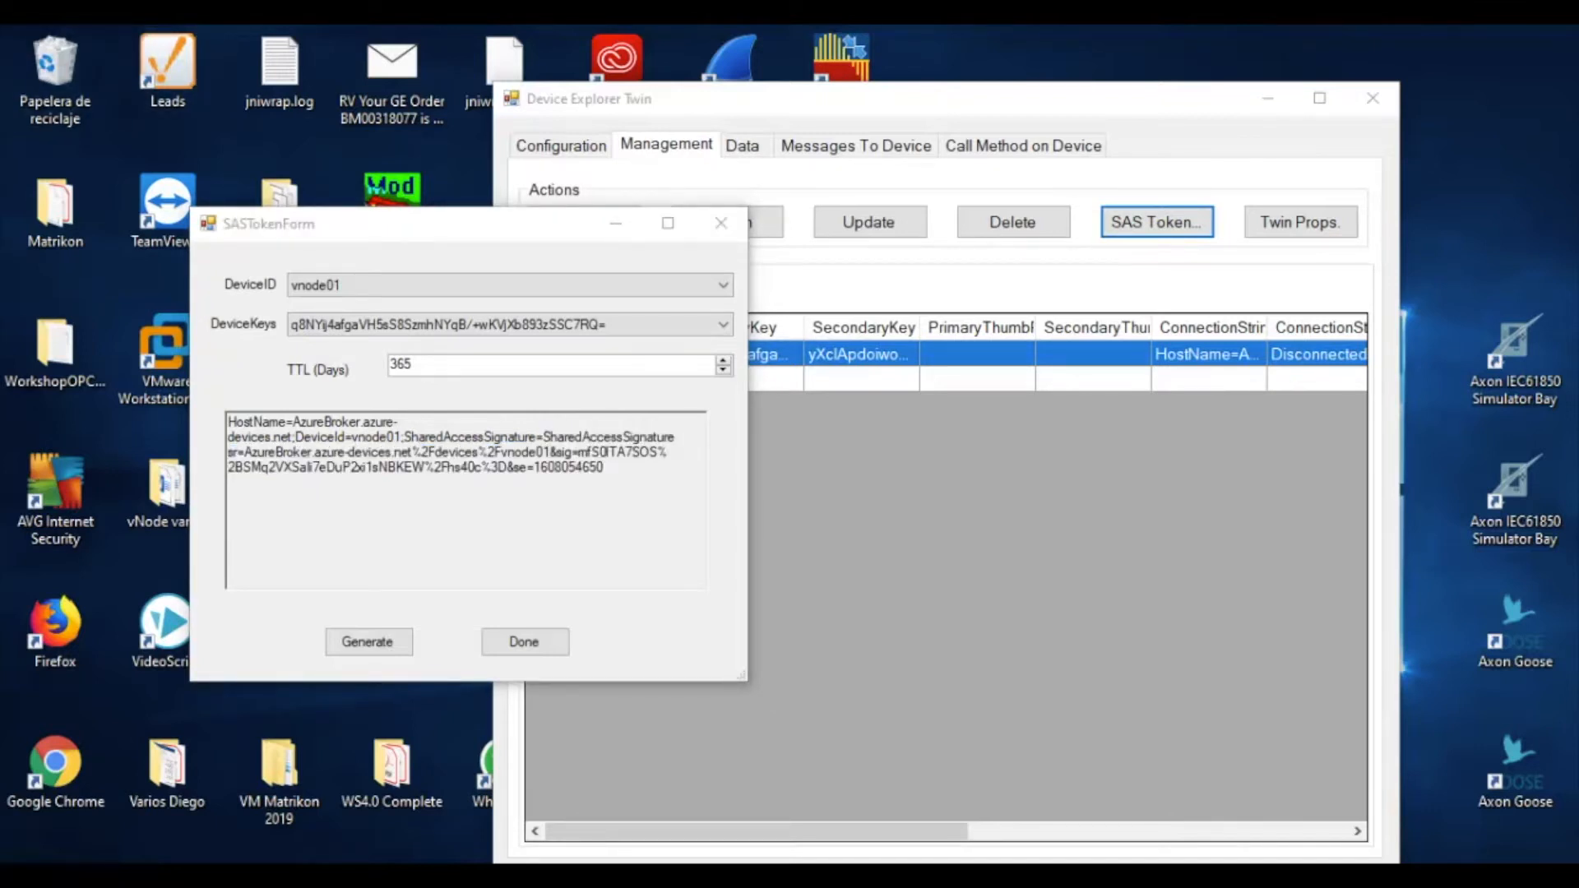
click(543, 437)
key(ctrl+shift+End)
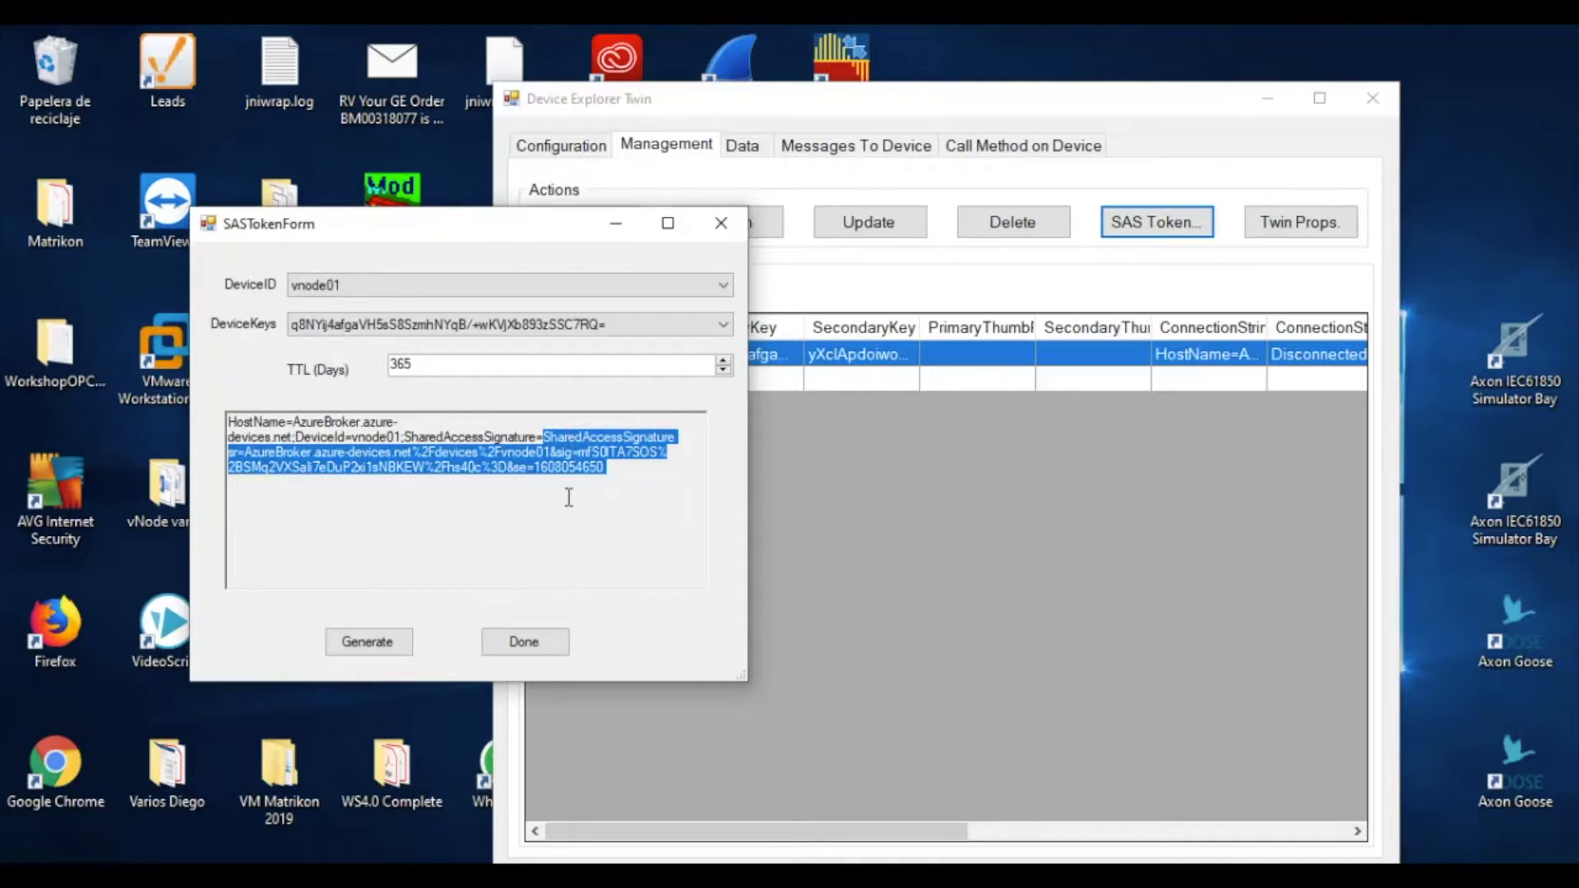
click(628, 221)
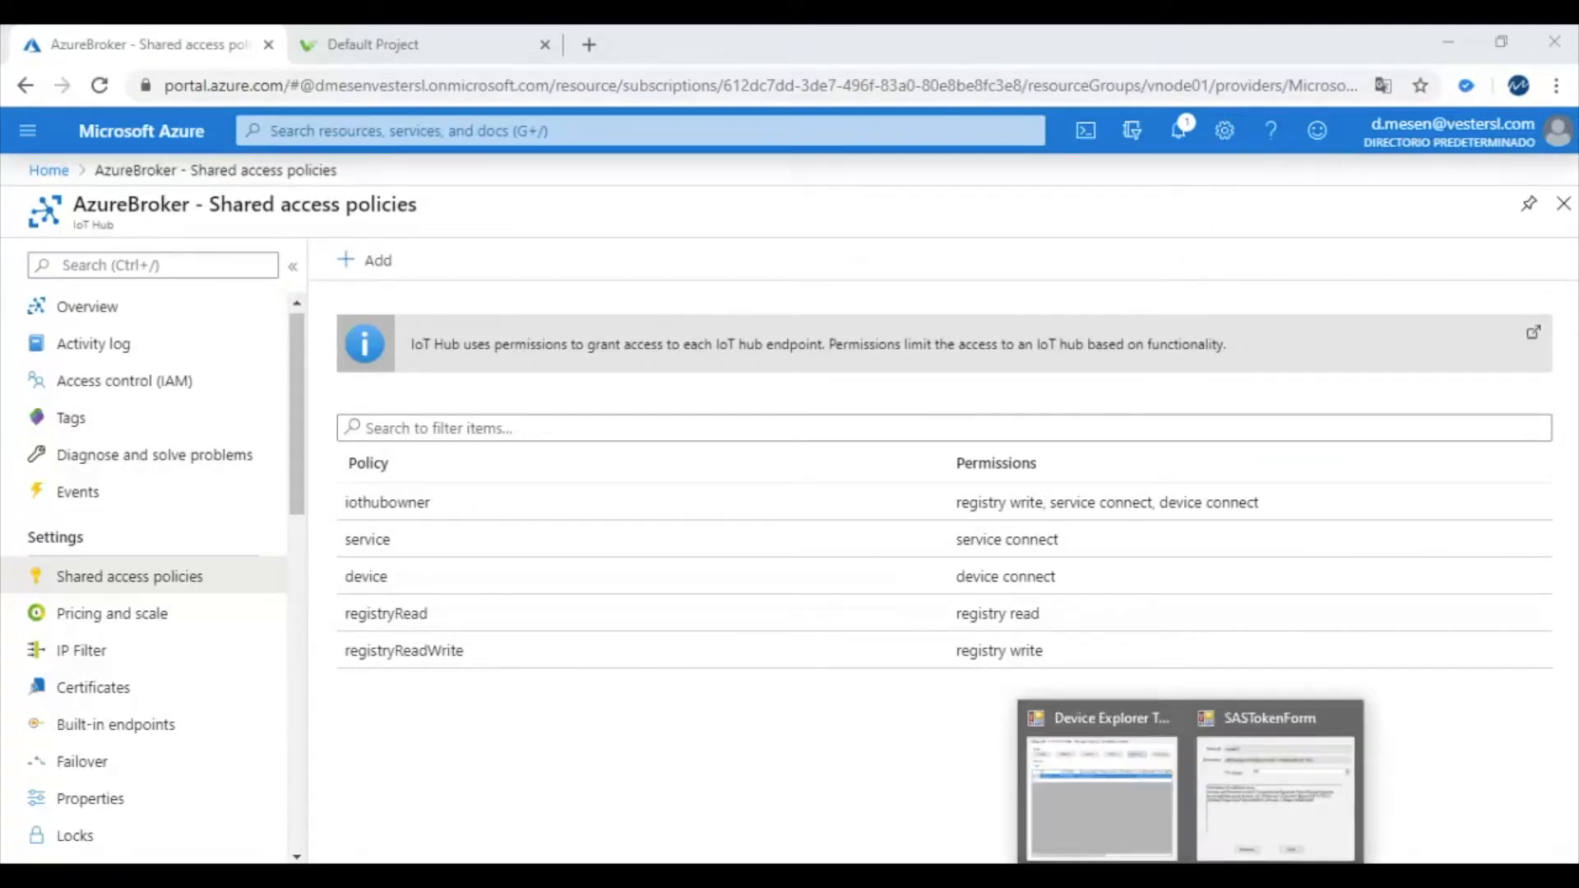
Tuck away the SAS token window and switch to the vNode Default Project tab
click(1245, 773)
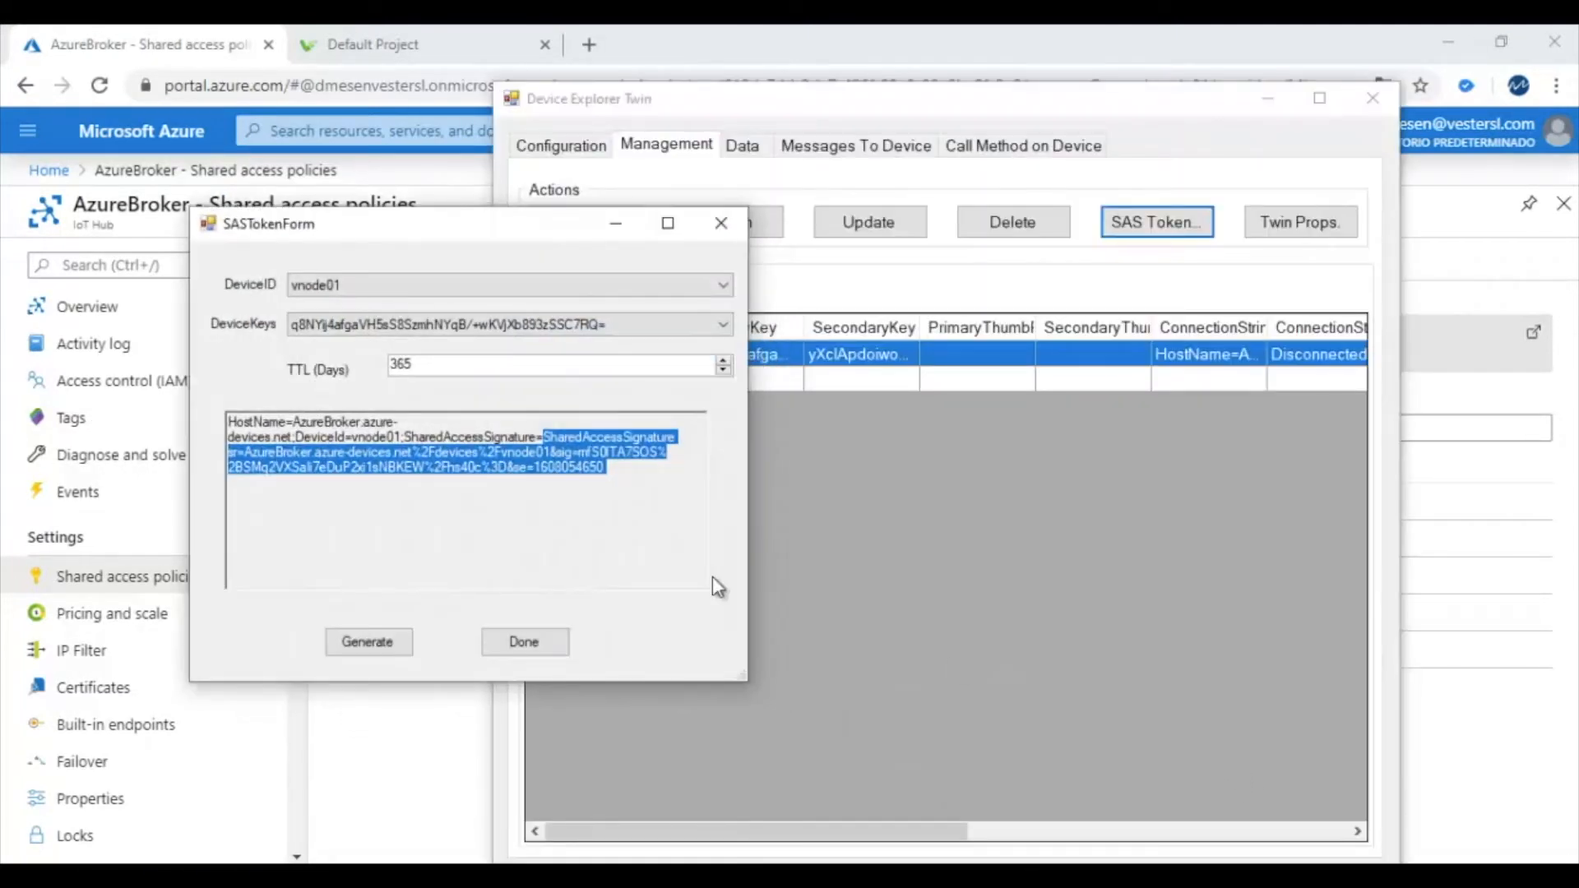
click(622, 222)
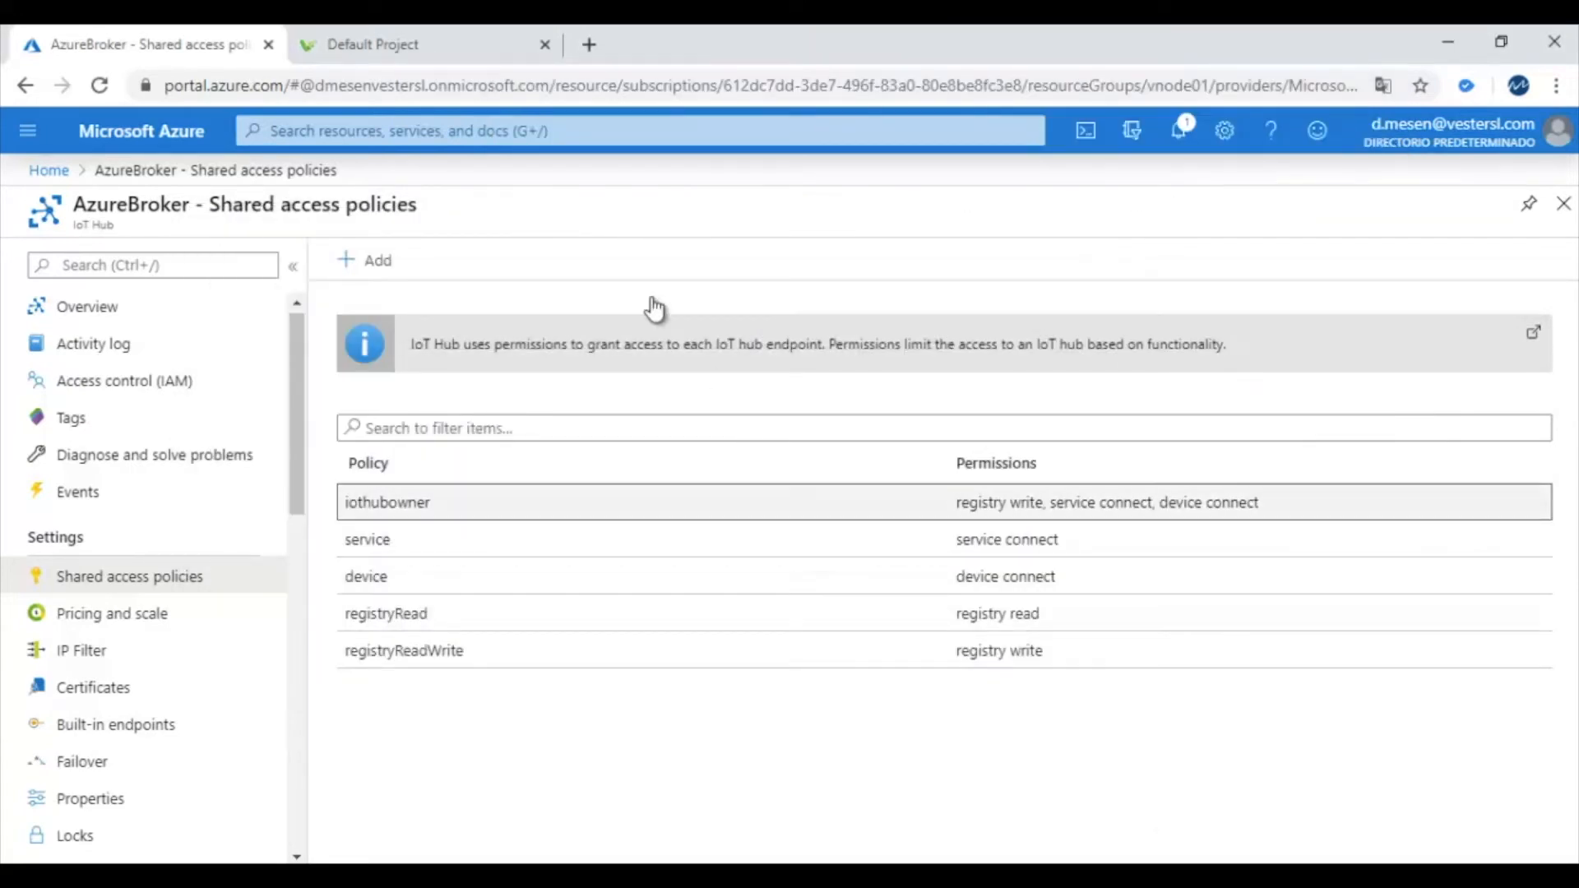
click(390, 45)
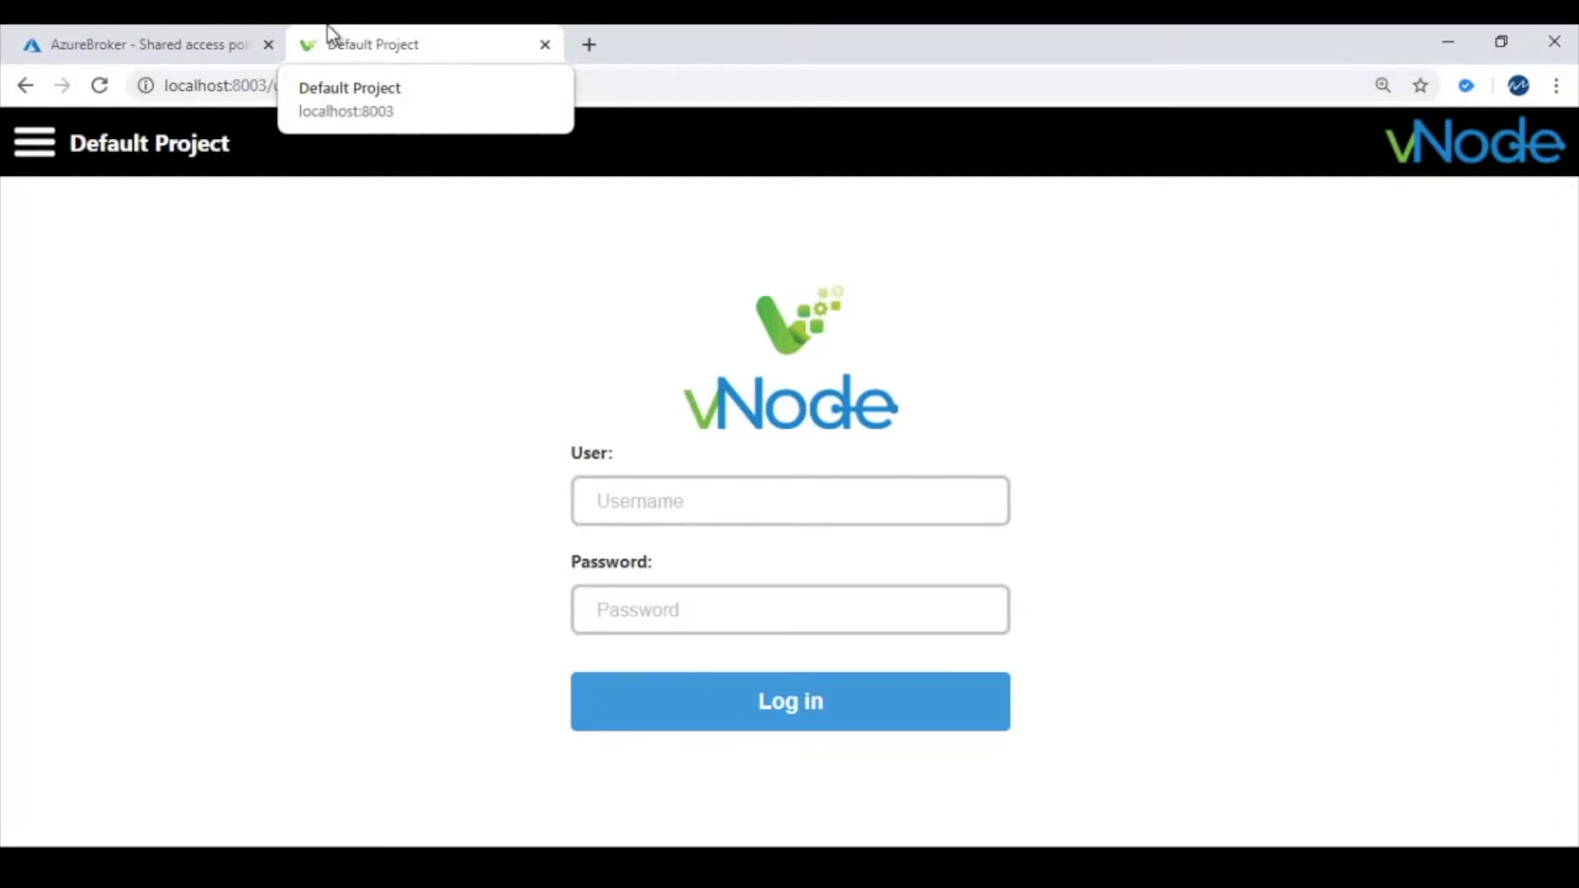
Log in to vNode at localhost:8003 as admin with the account password
click(735, 496)
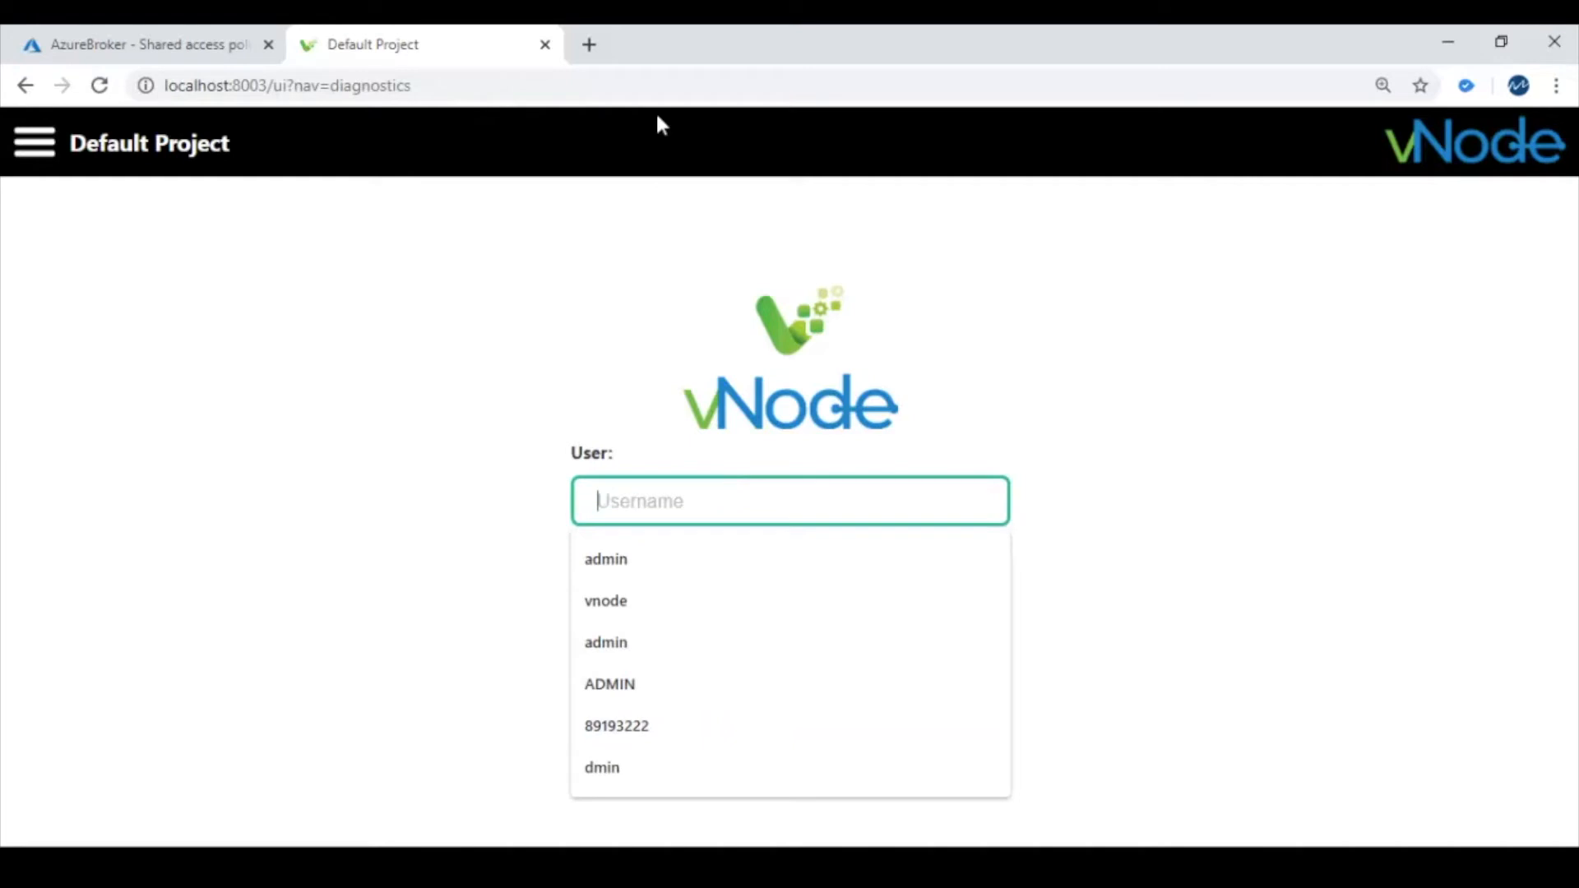
click(687, 89)
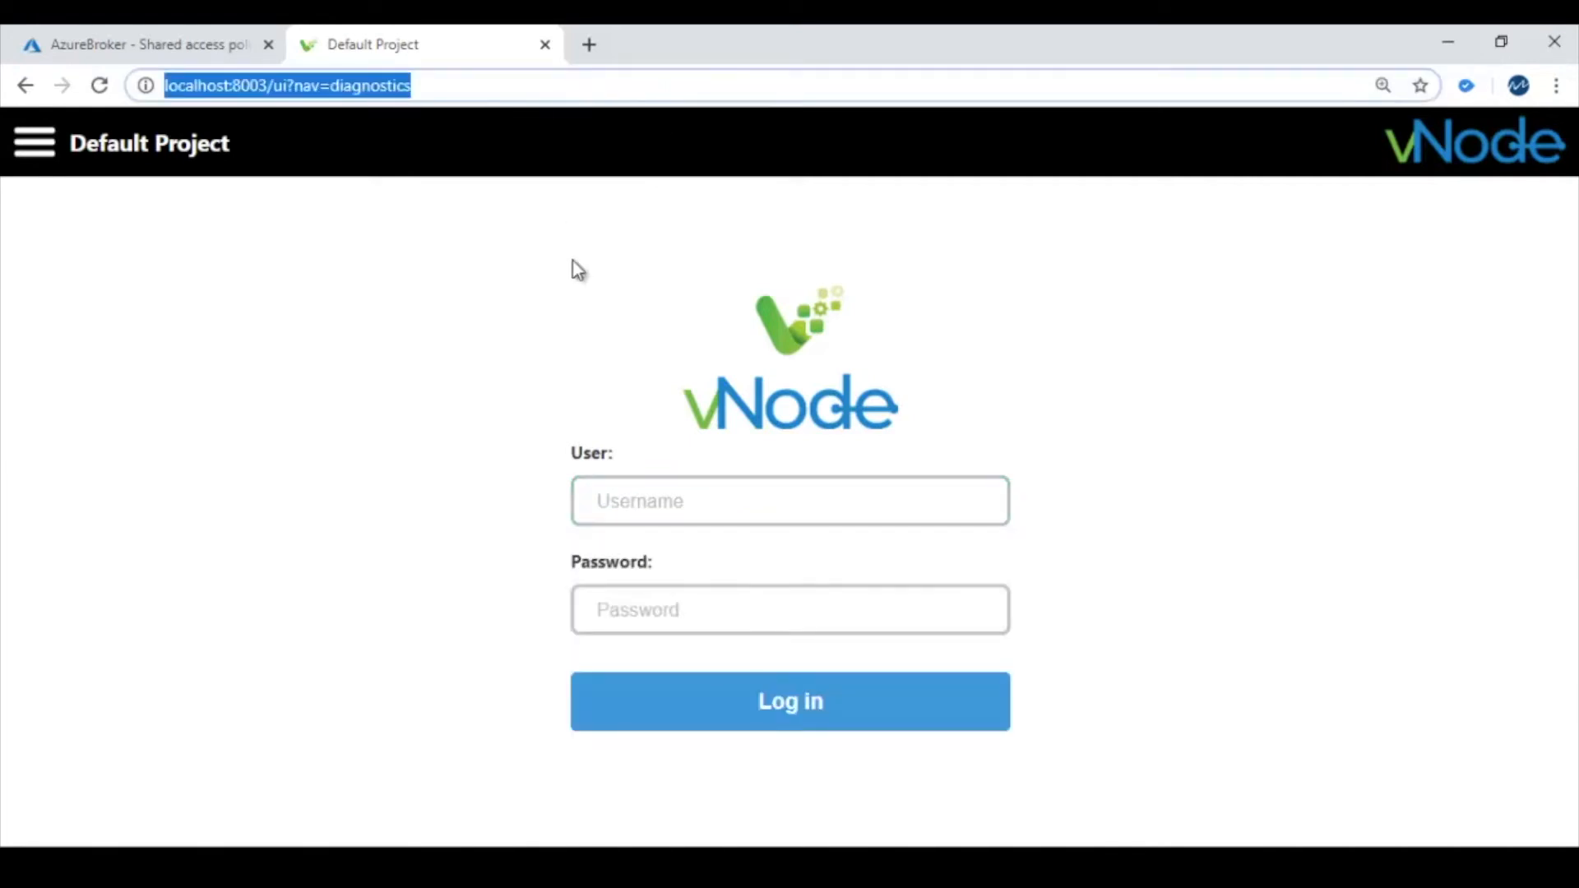
click(603, 499)
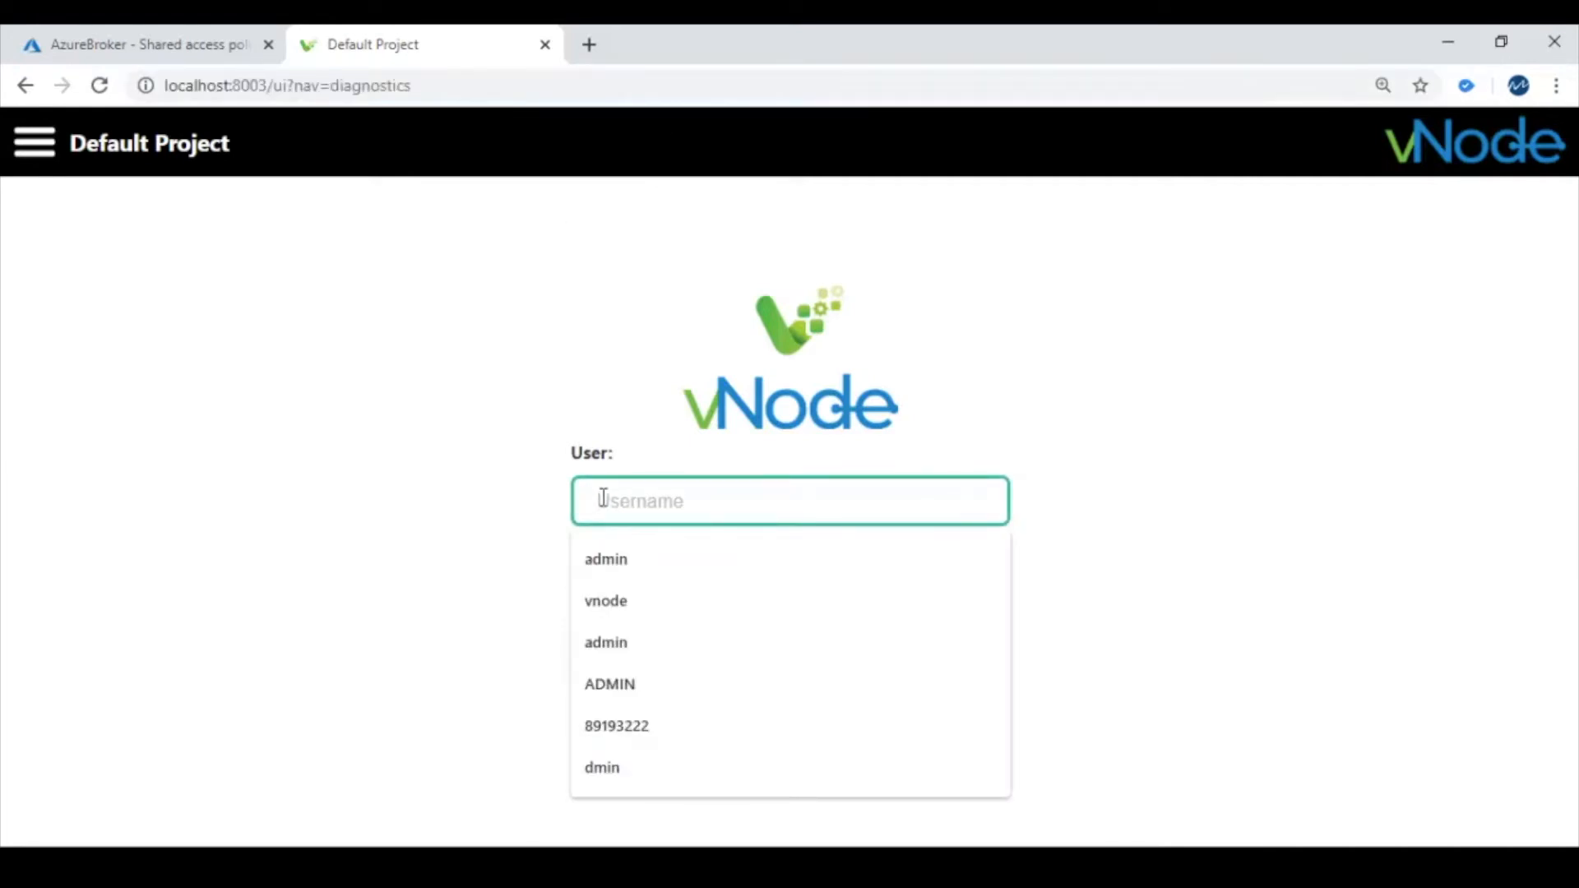
text(admin)
key(Tab)
text(admin)
key(Return)
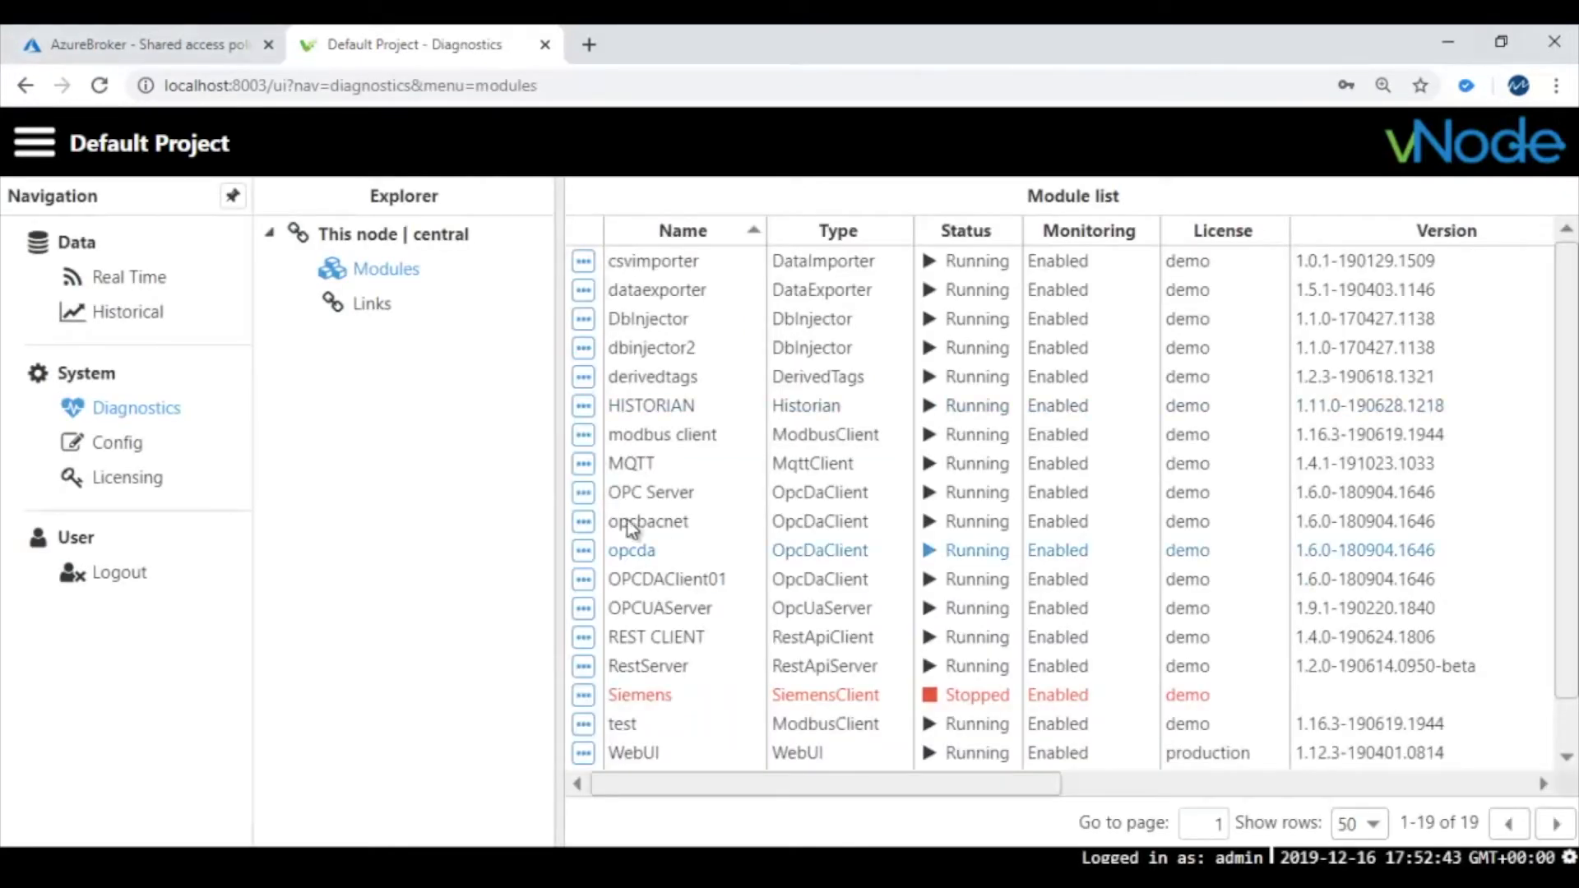
Create a new module named Azure in Config > Modules, then select the MQTT module
click(113, 455)
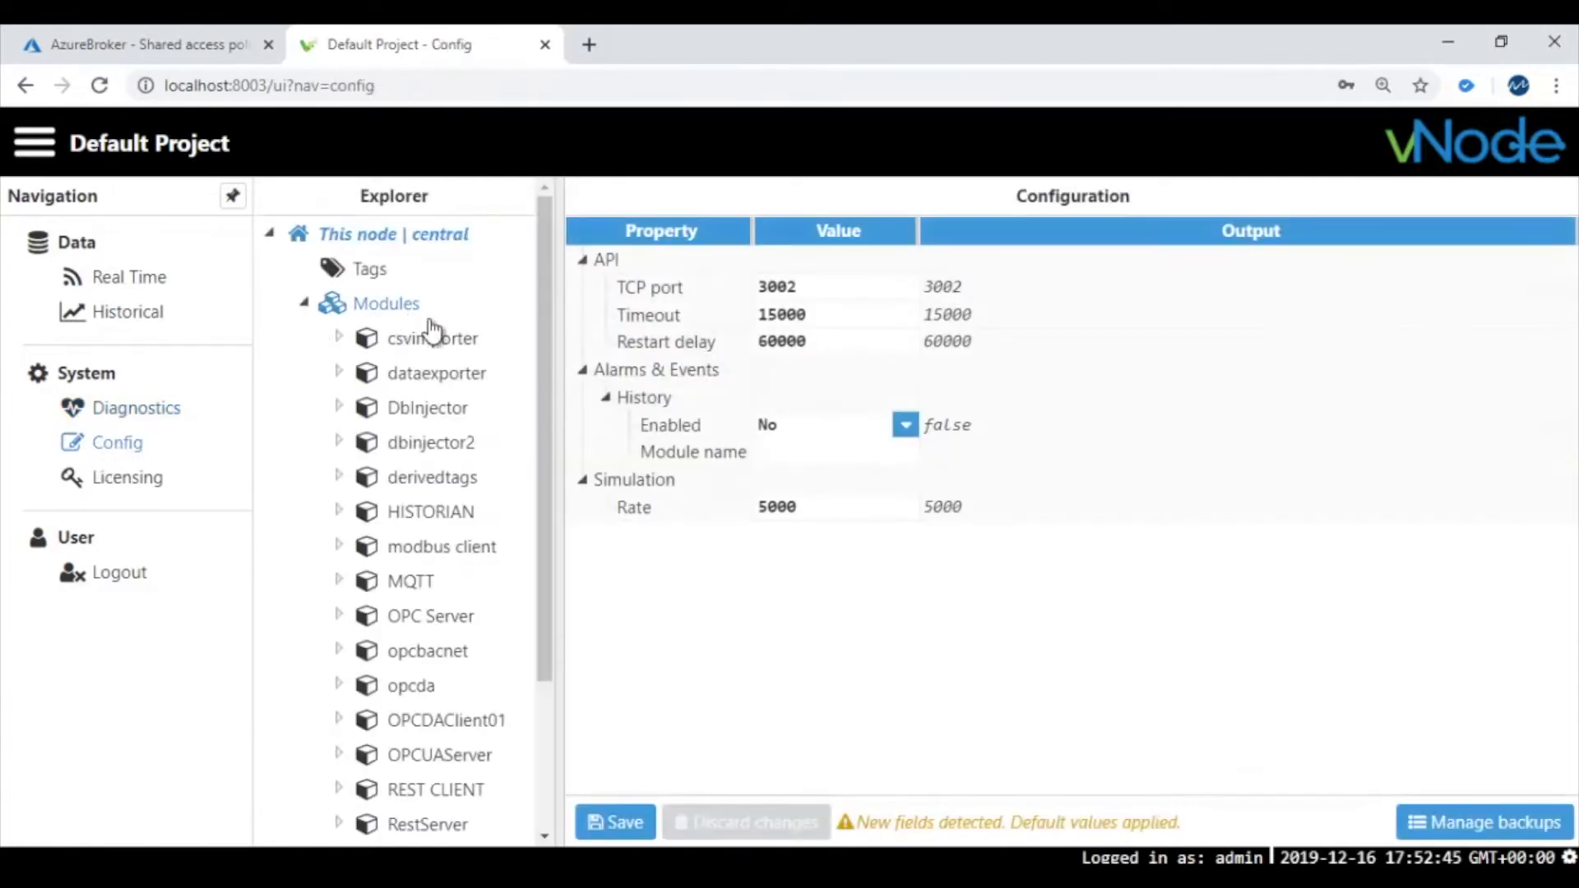
click(403, 312)
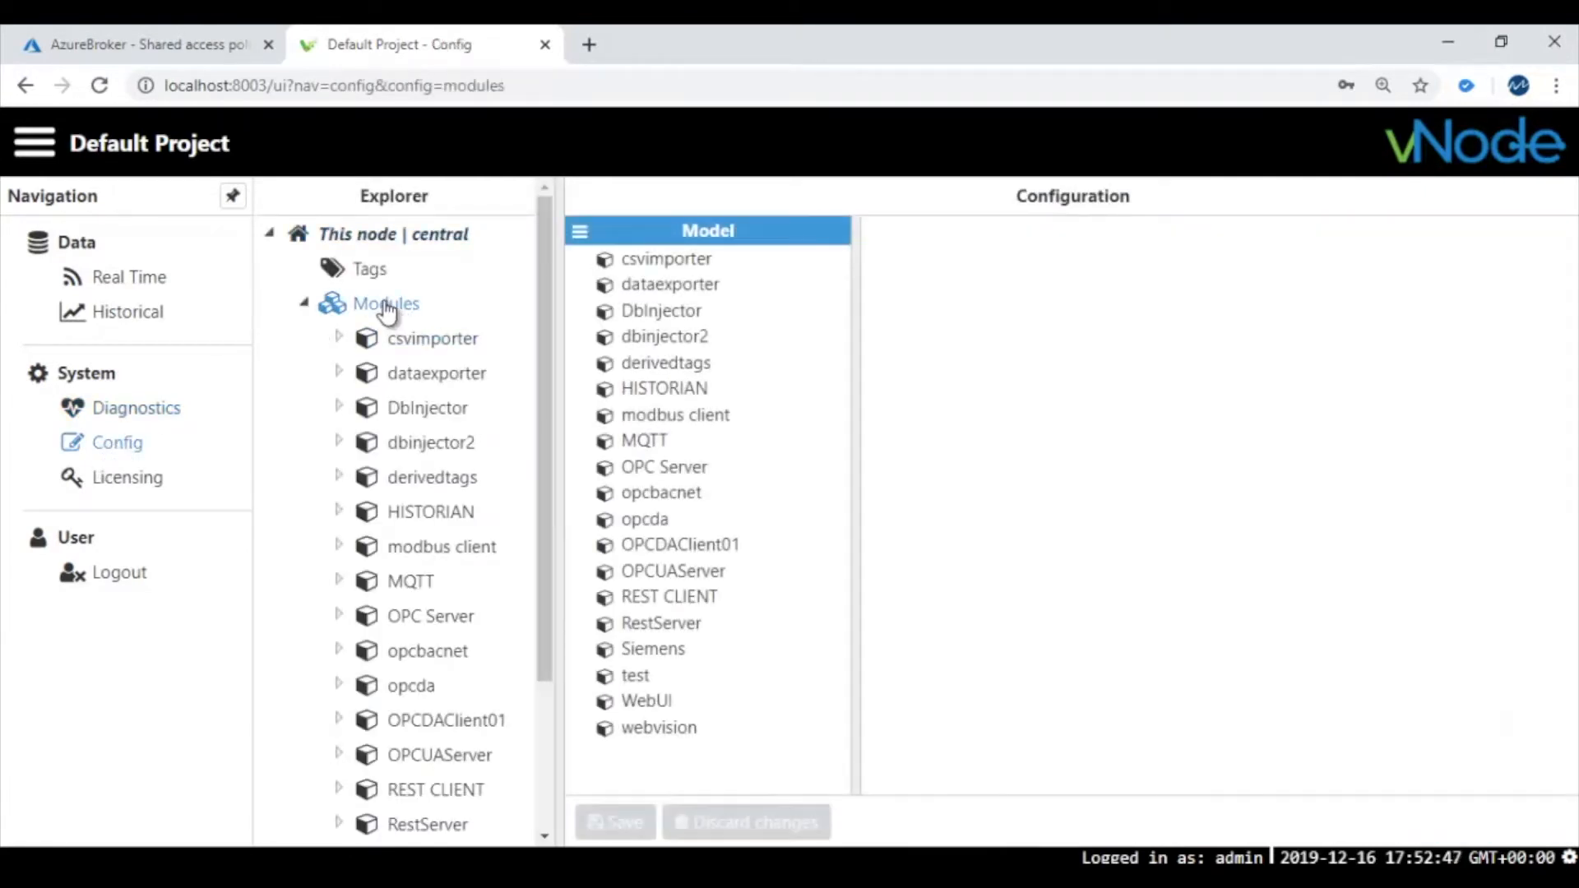
click(580, 237)
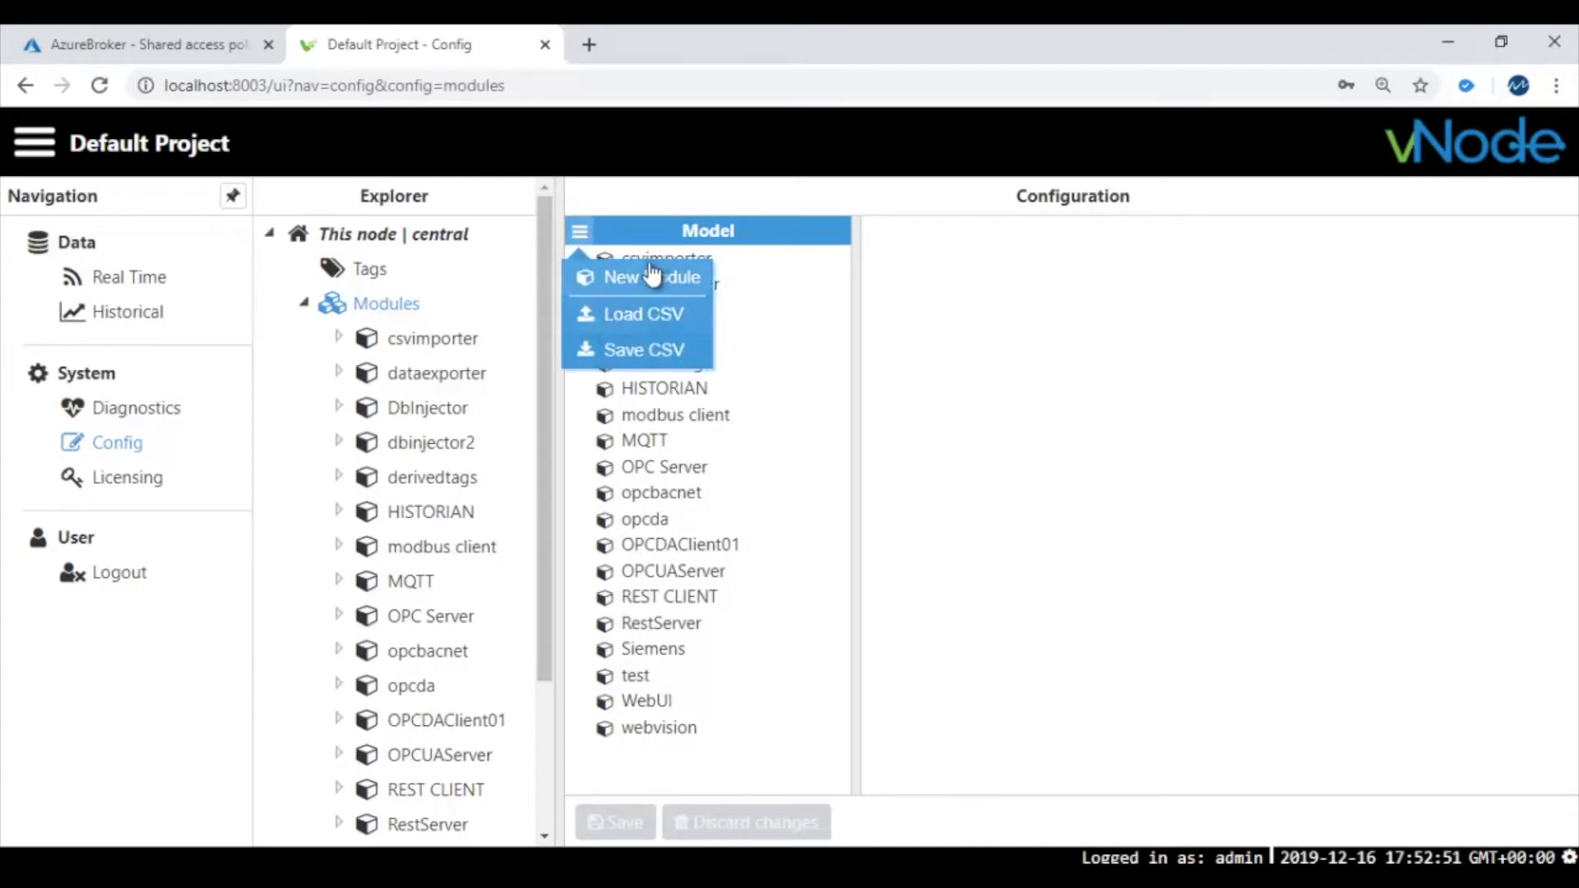
click(650, 280)
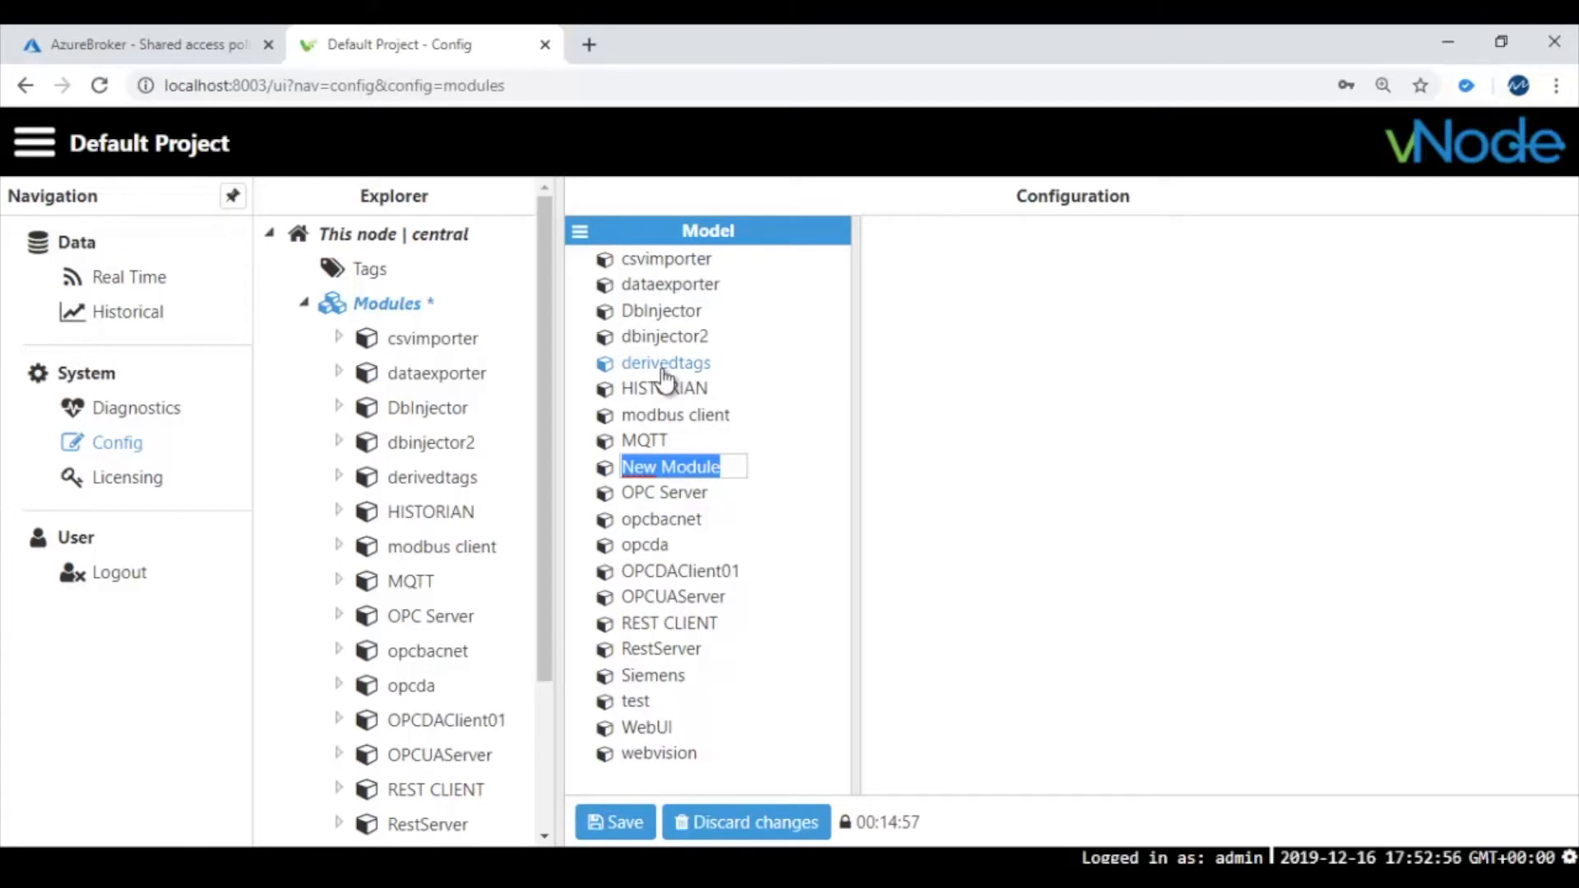
text(mqtt)
key(BackSpace)
key(BackSpace)
key(BackSpace)
key(BackSpace)
text(AZU)
key(BackSpace)
key(BackSpace)
text(z)
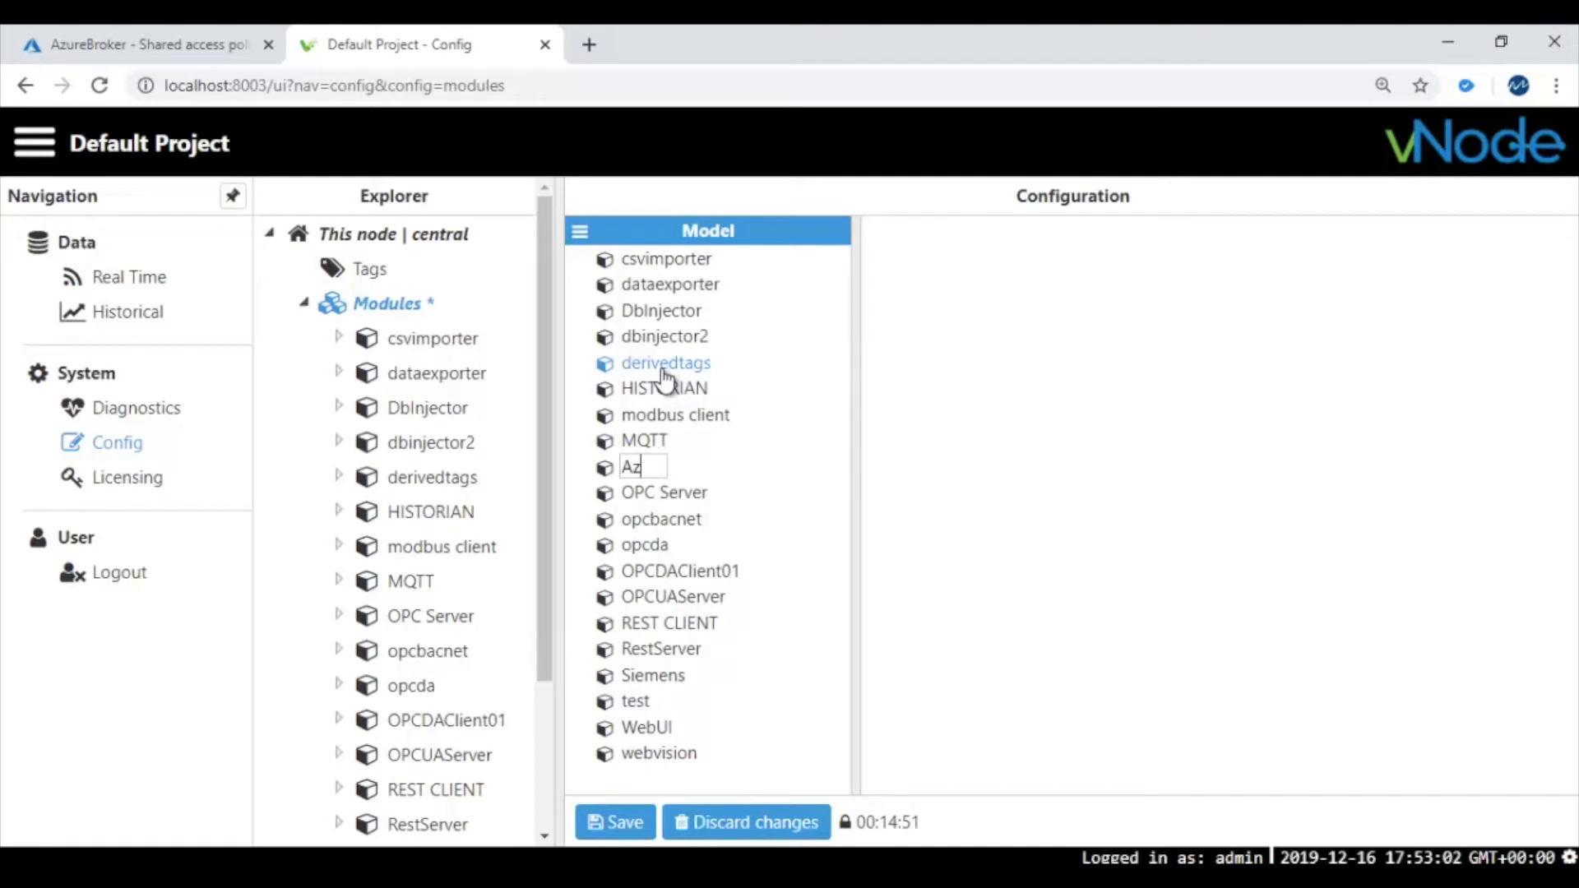
text(ure)
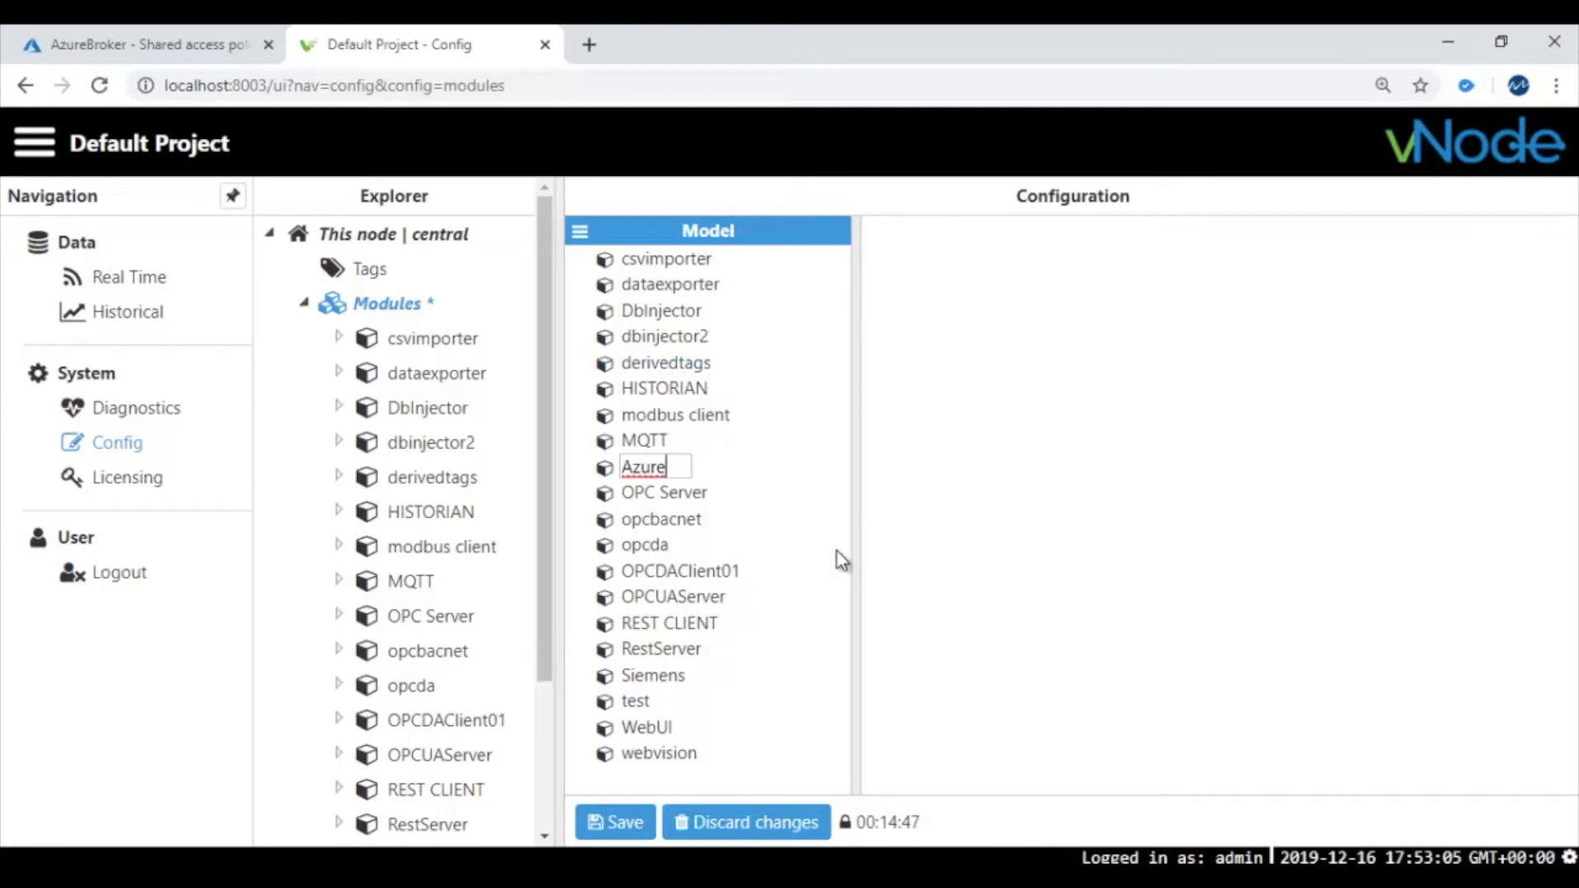
key(Return)
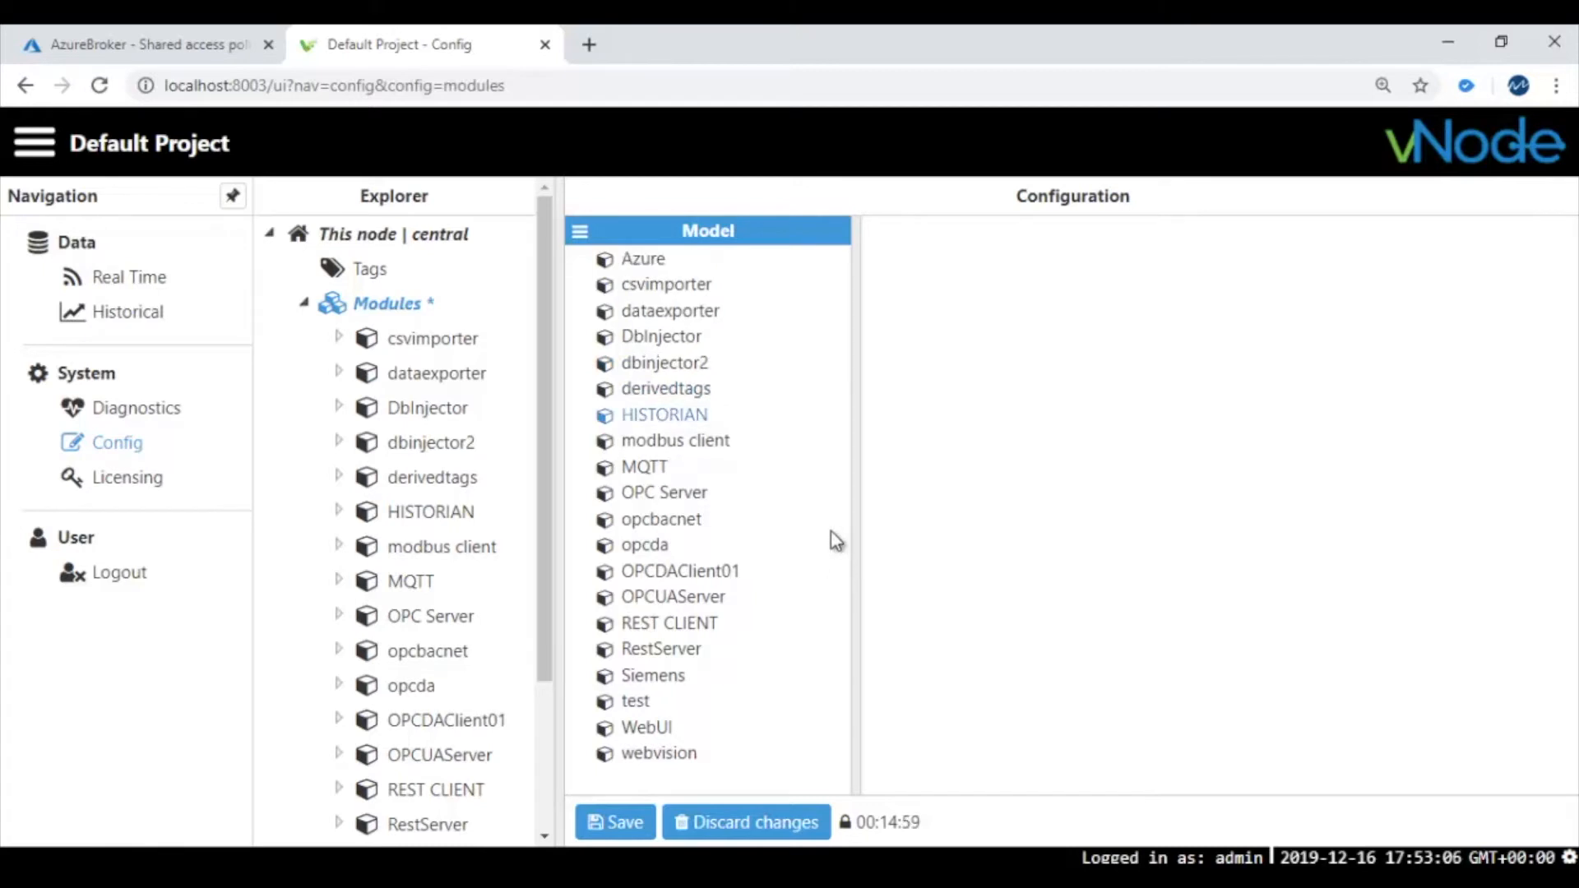
click(647, 467)
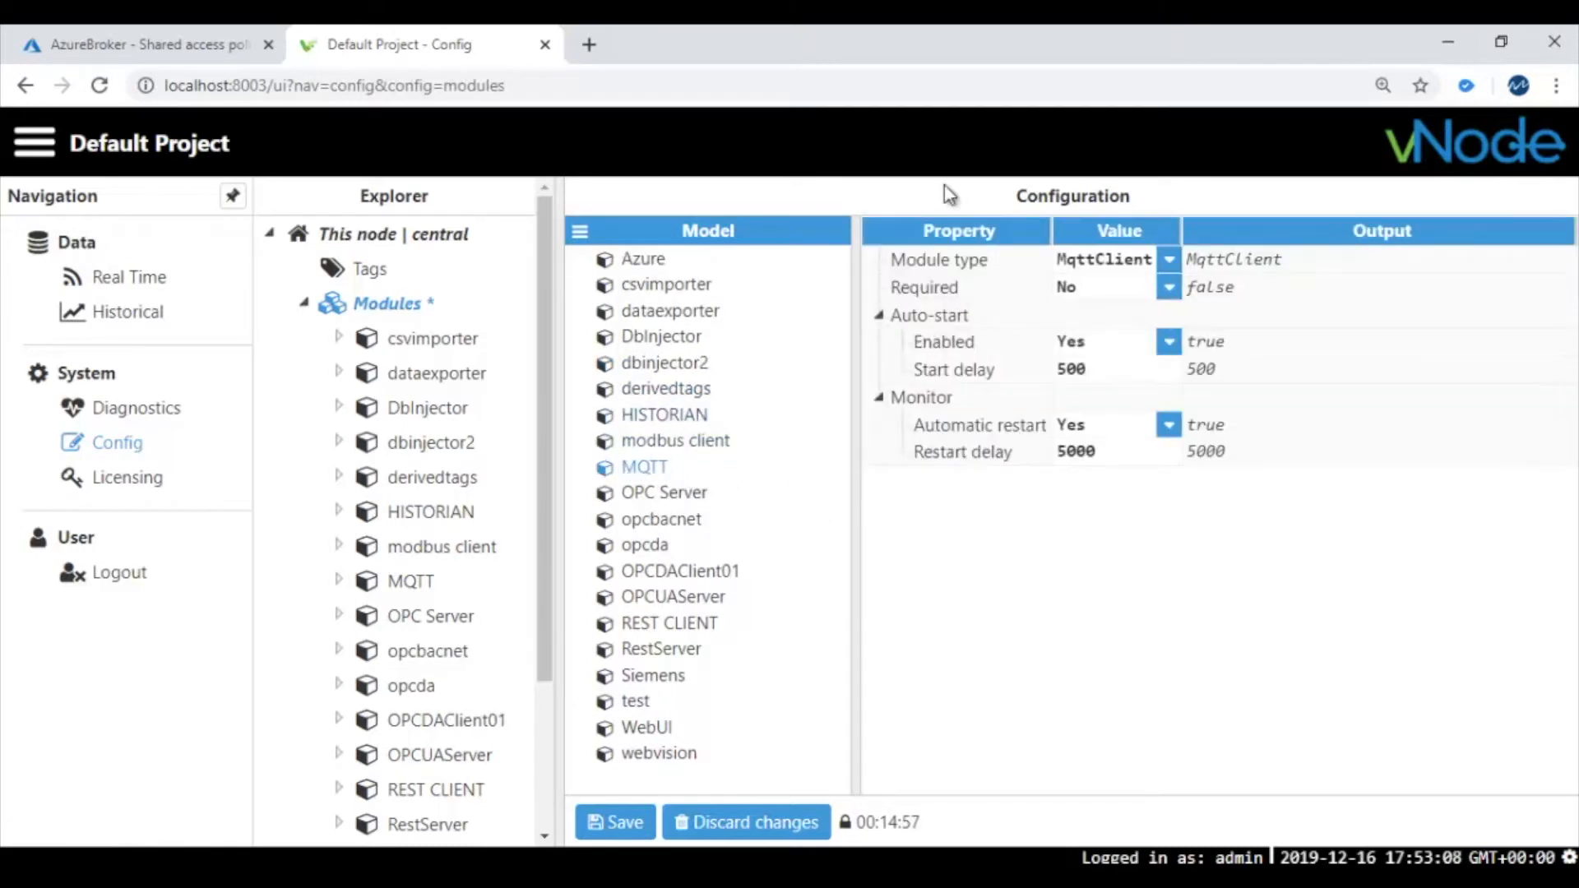
Set the MQTT module type to MqttClient, keeping auto-start and automatic restart enabled
click(1167, 260)
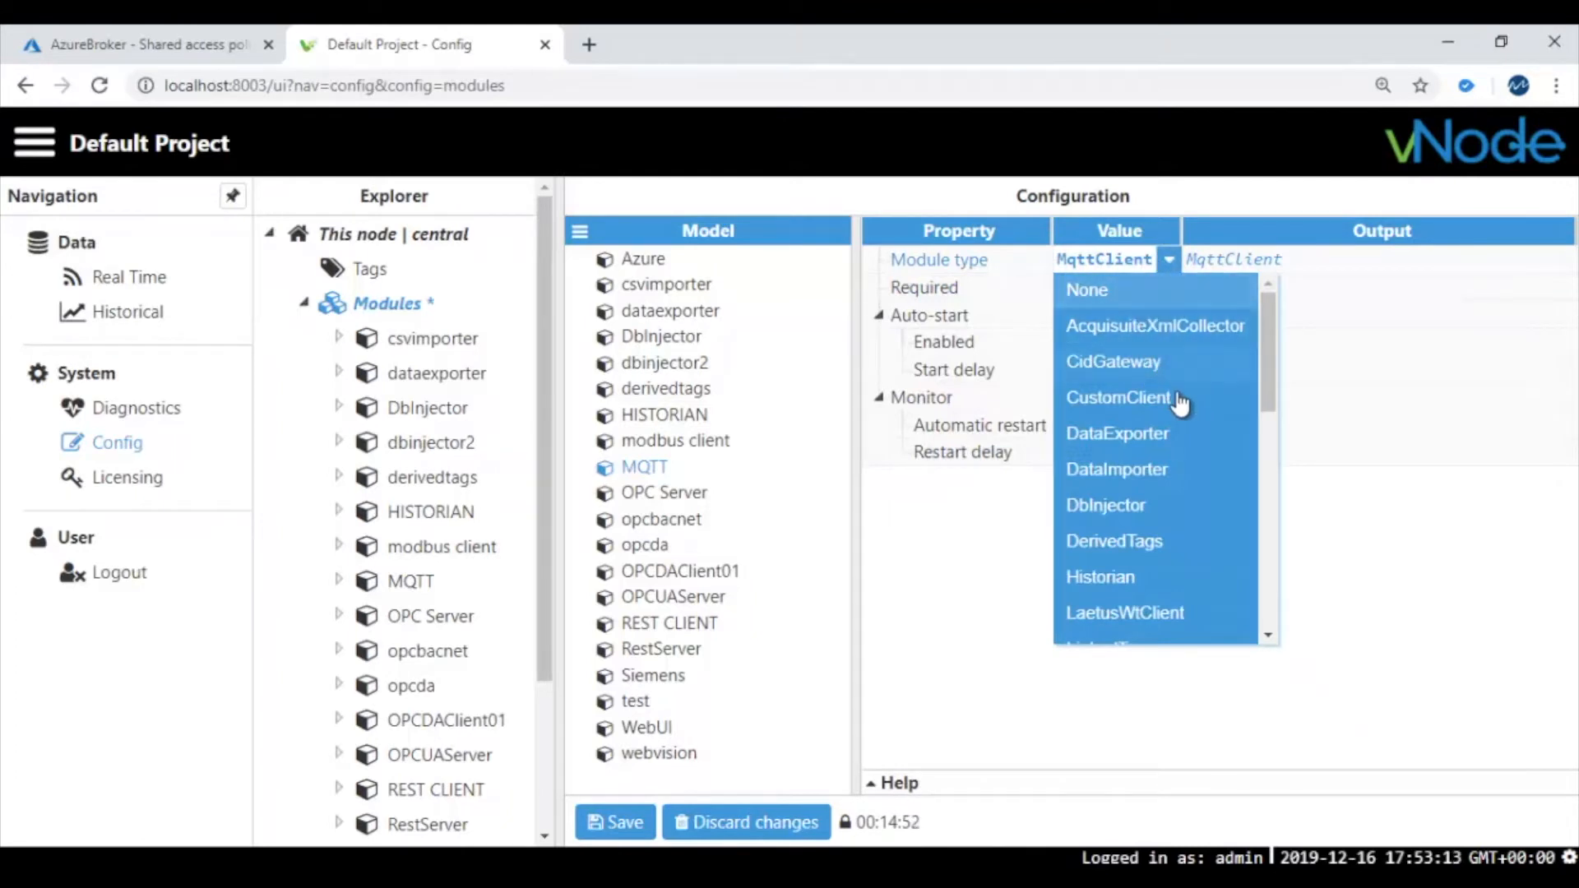
scroll(1181, 403, down, 3)
scroll(1181, 419, down, 2)
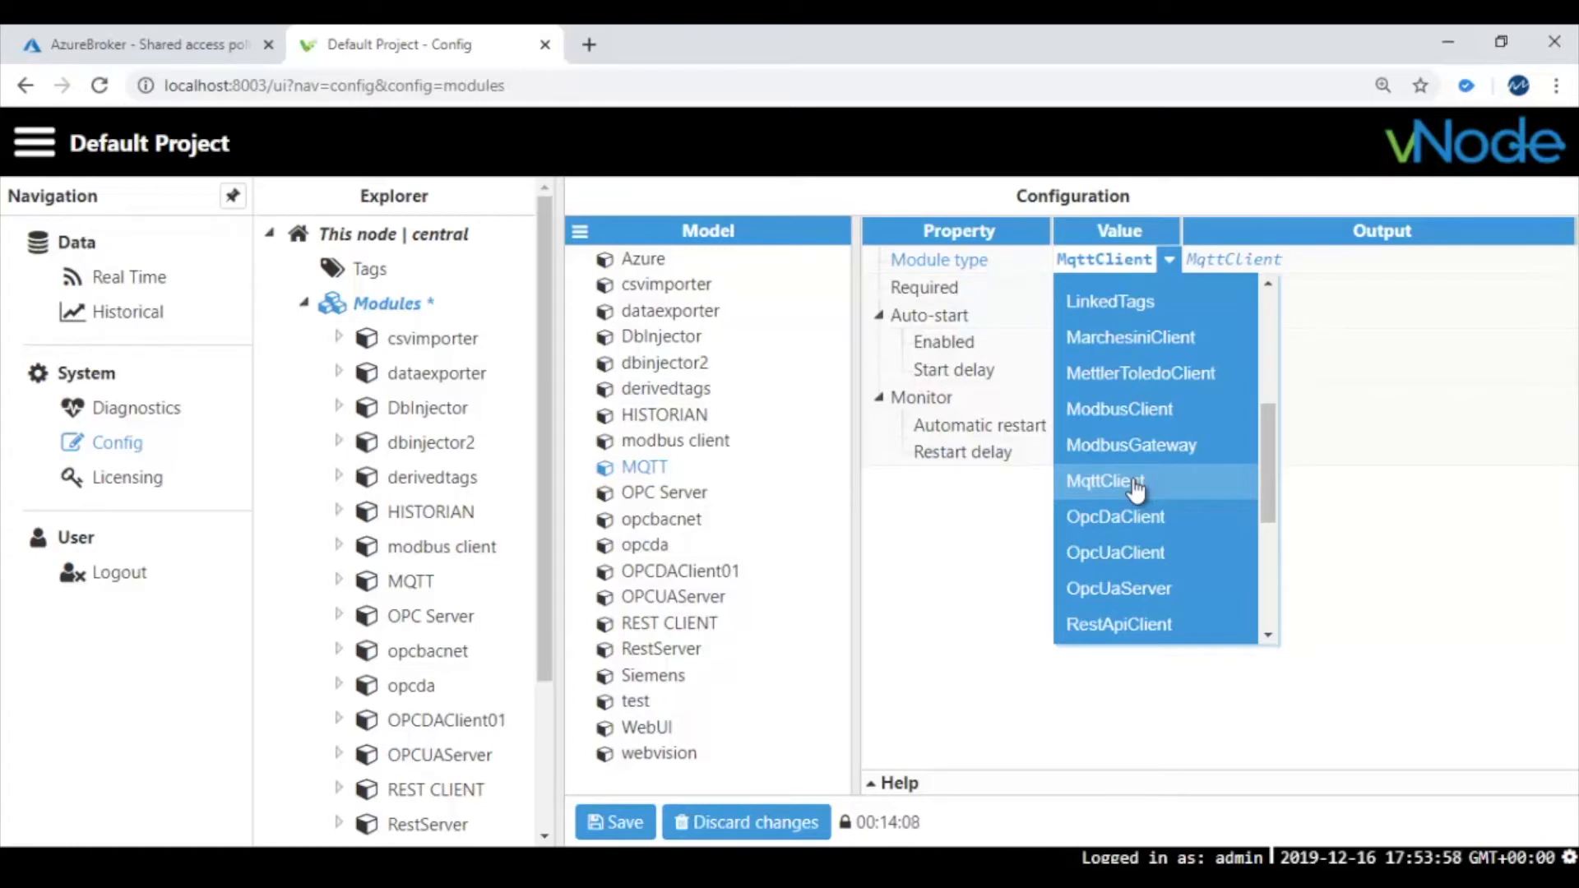
click(954, 505)
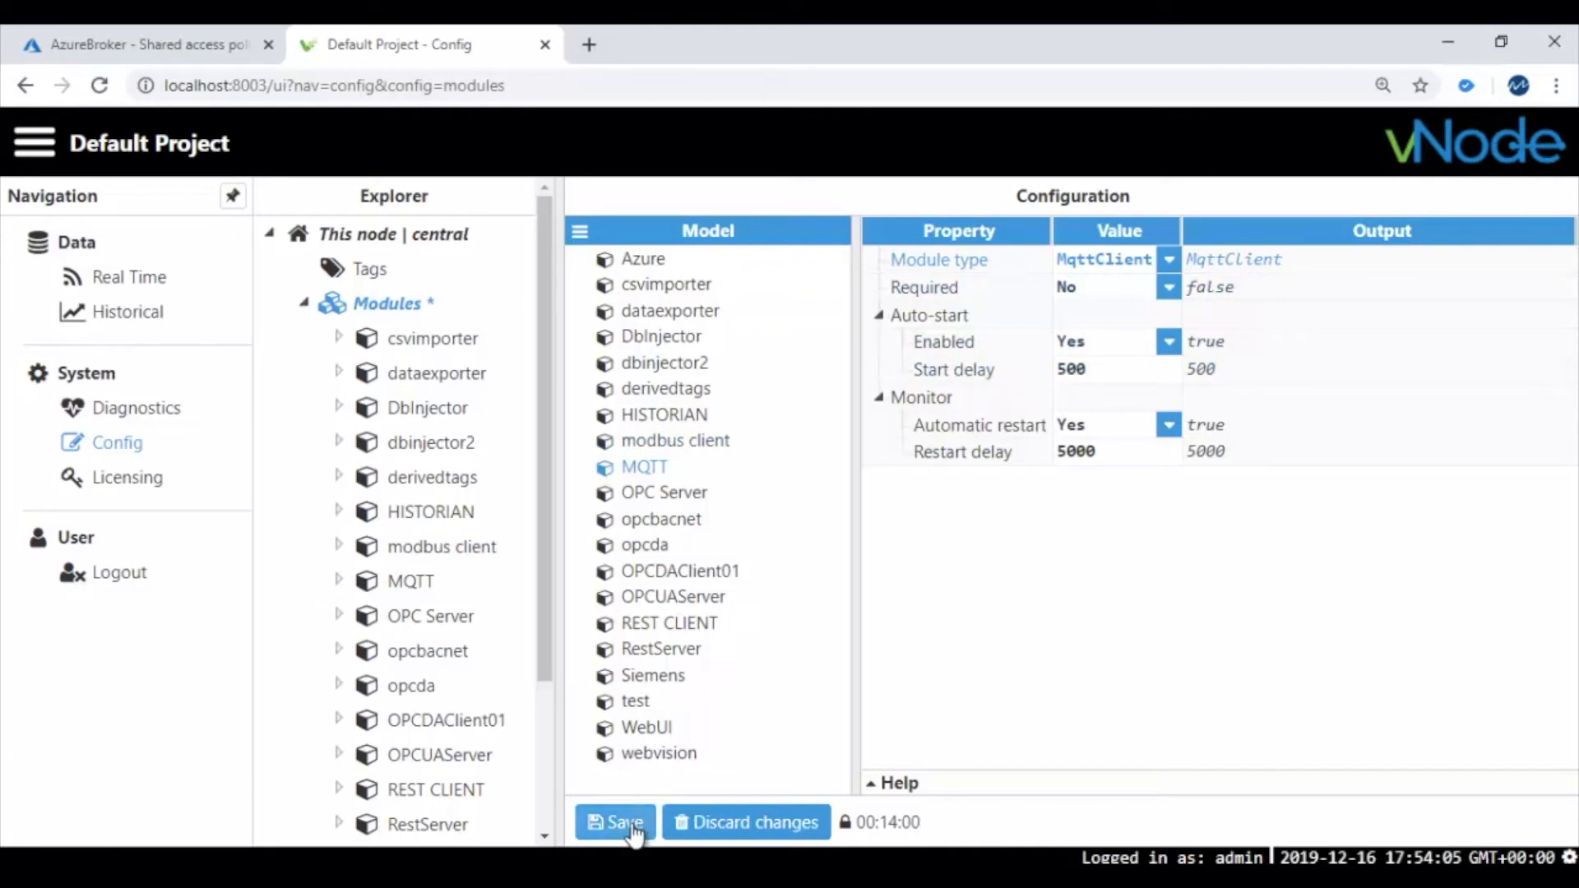
scroll(541, 652, down, 3)
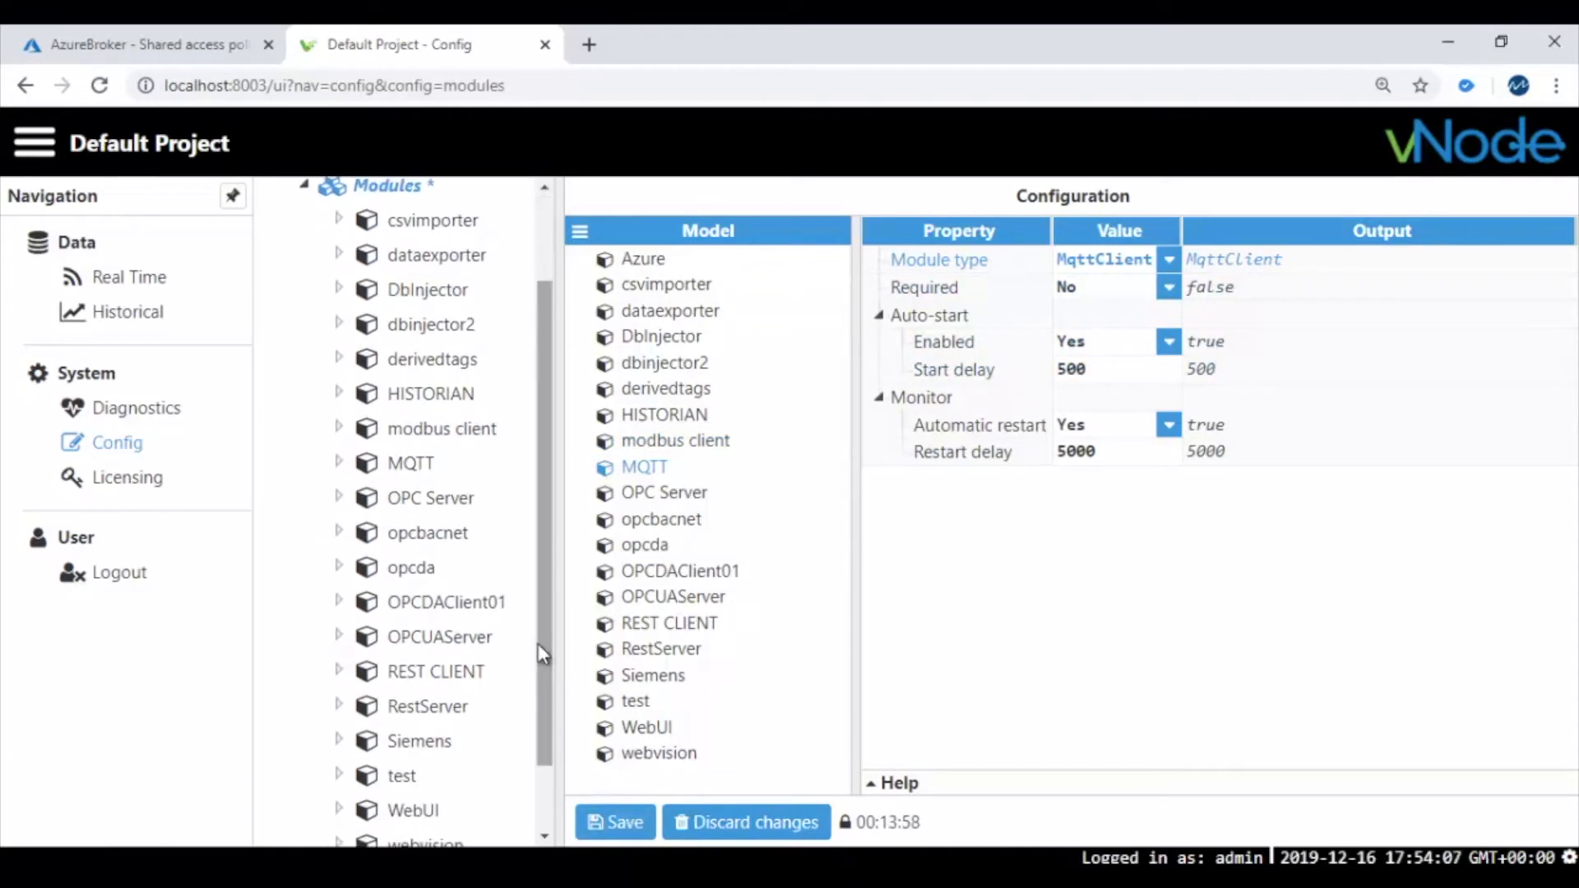
Select the MQTT module and open its Azure2 connection settings, leaving the connection options unused
click(411, 463)
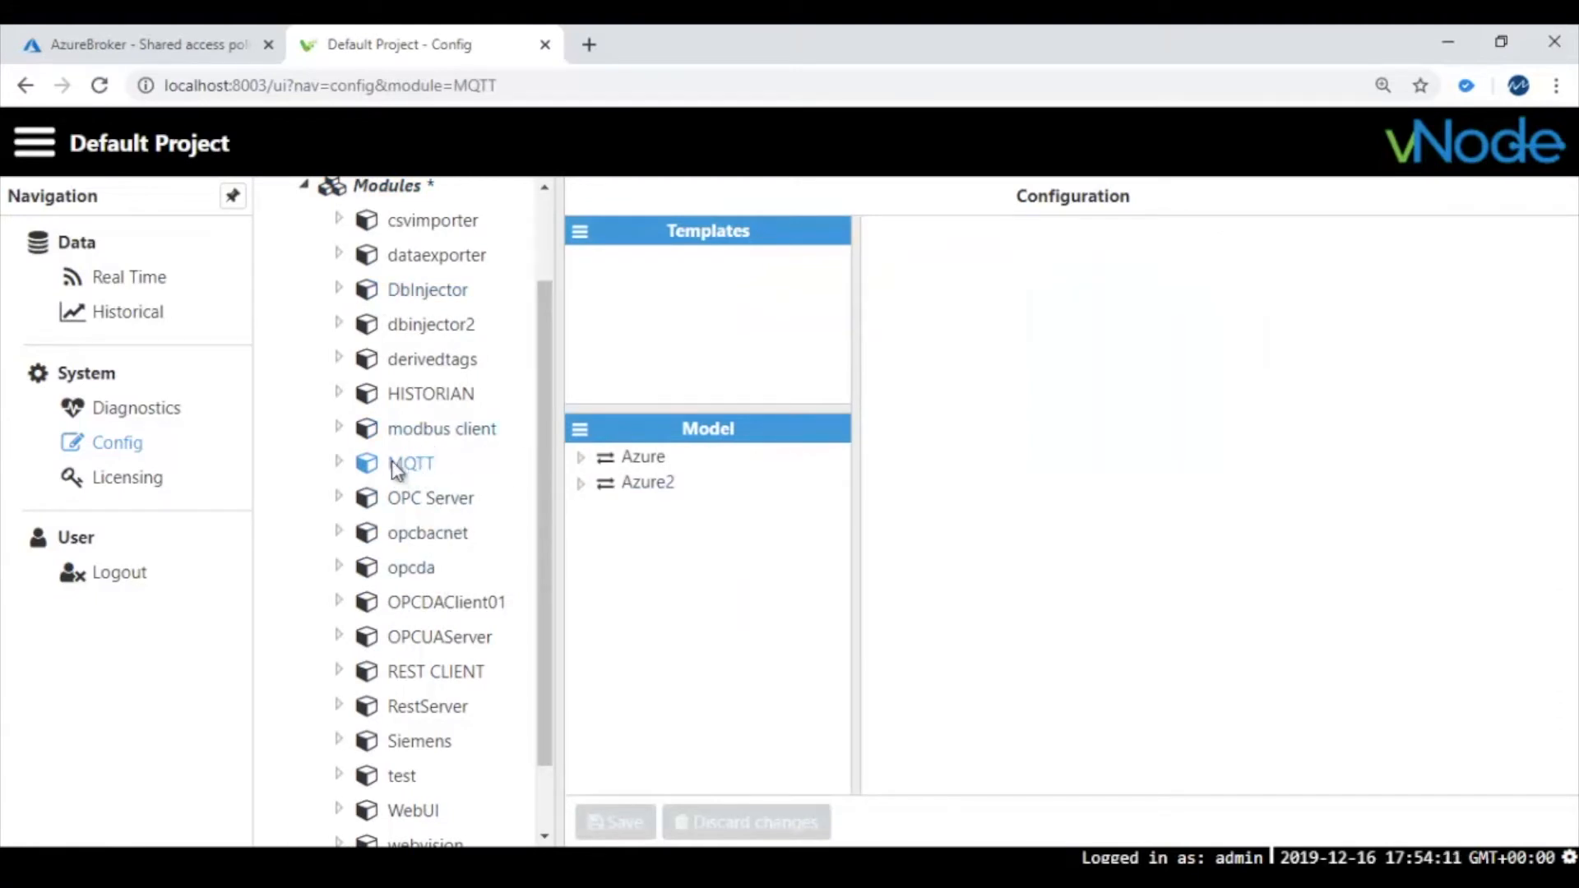
click(582, 430)
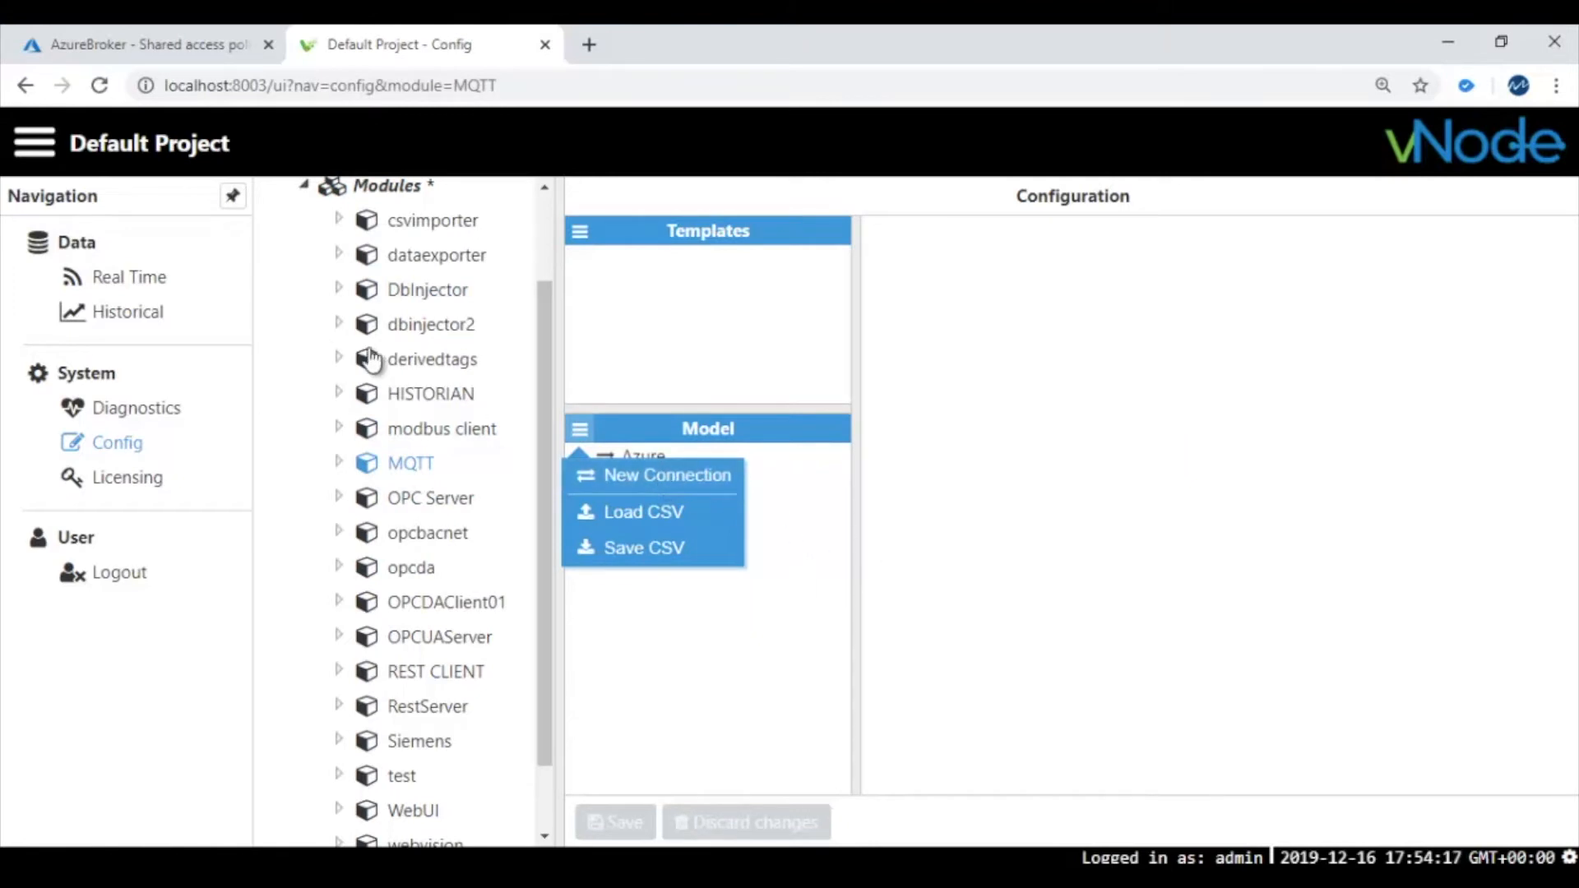
click(804, 543)
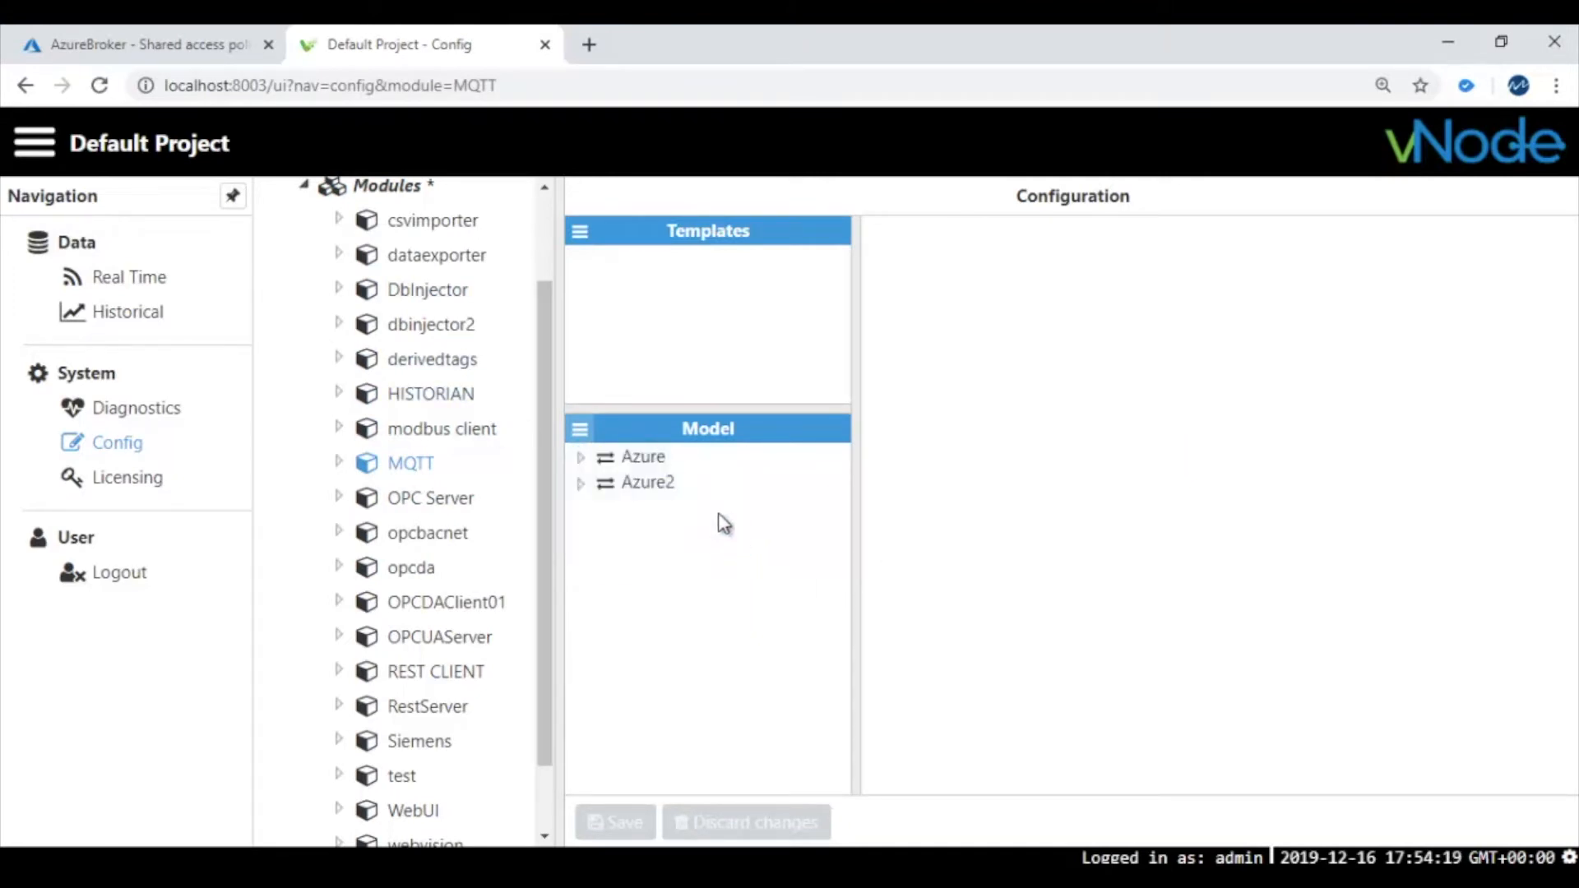
click(648, 489)
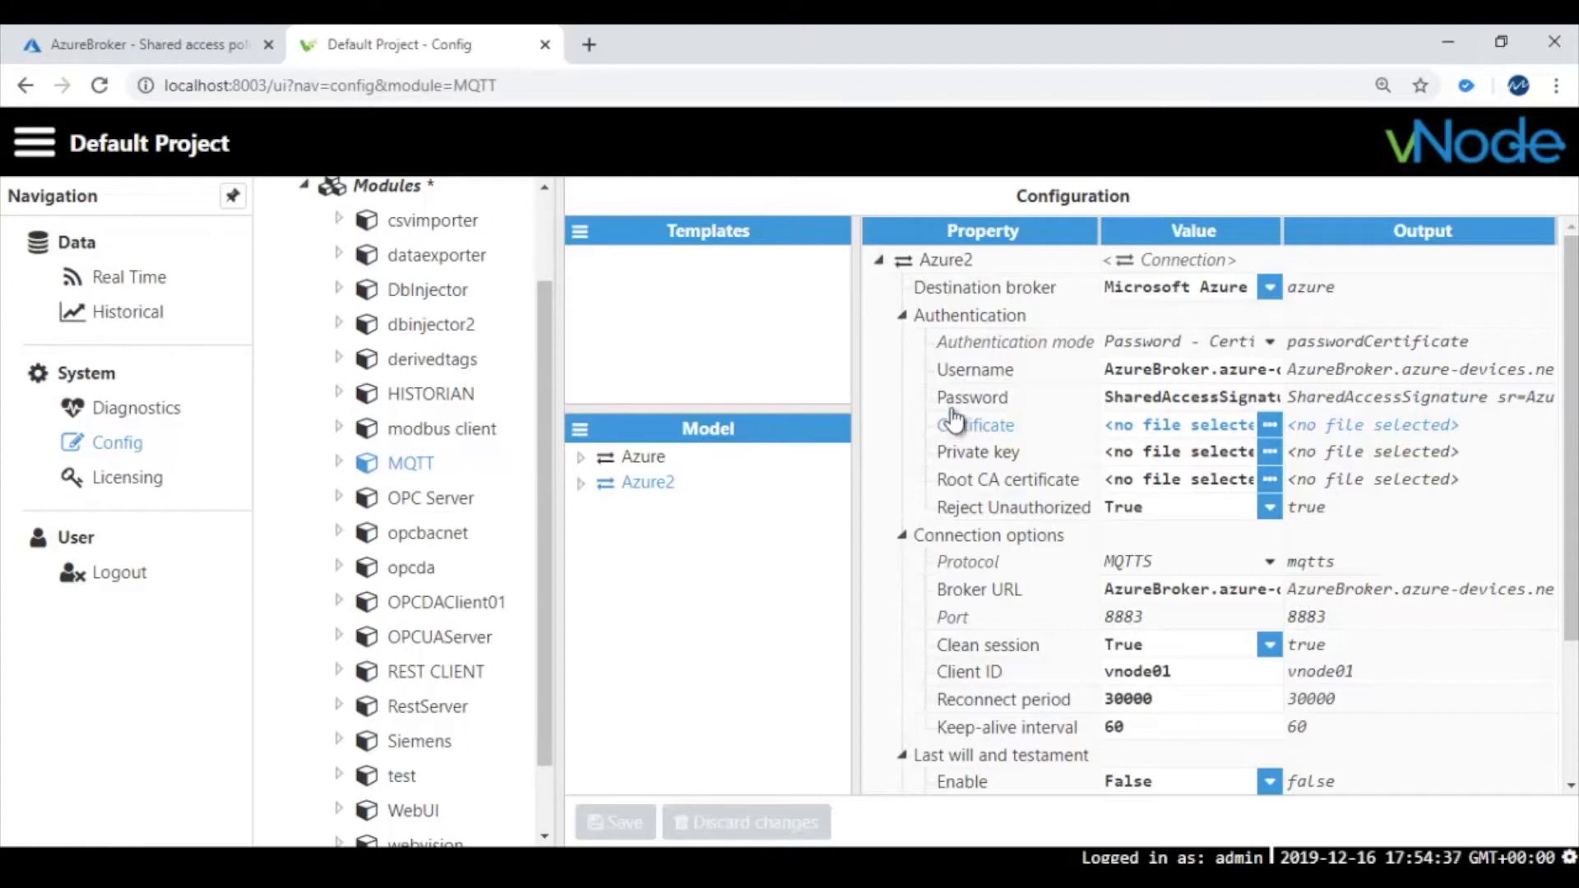
Keep Microsoft Azure as Azure2's destination broker, dismissing a mail notification
click(1269, 287)
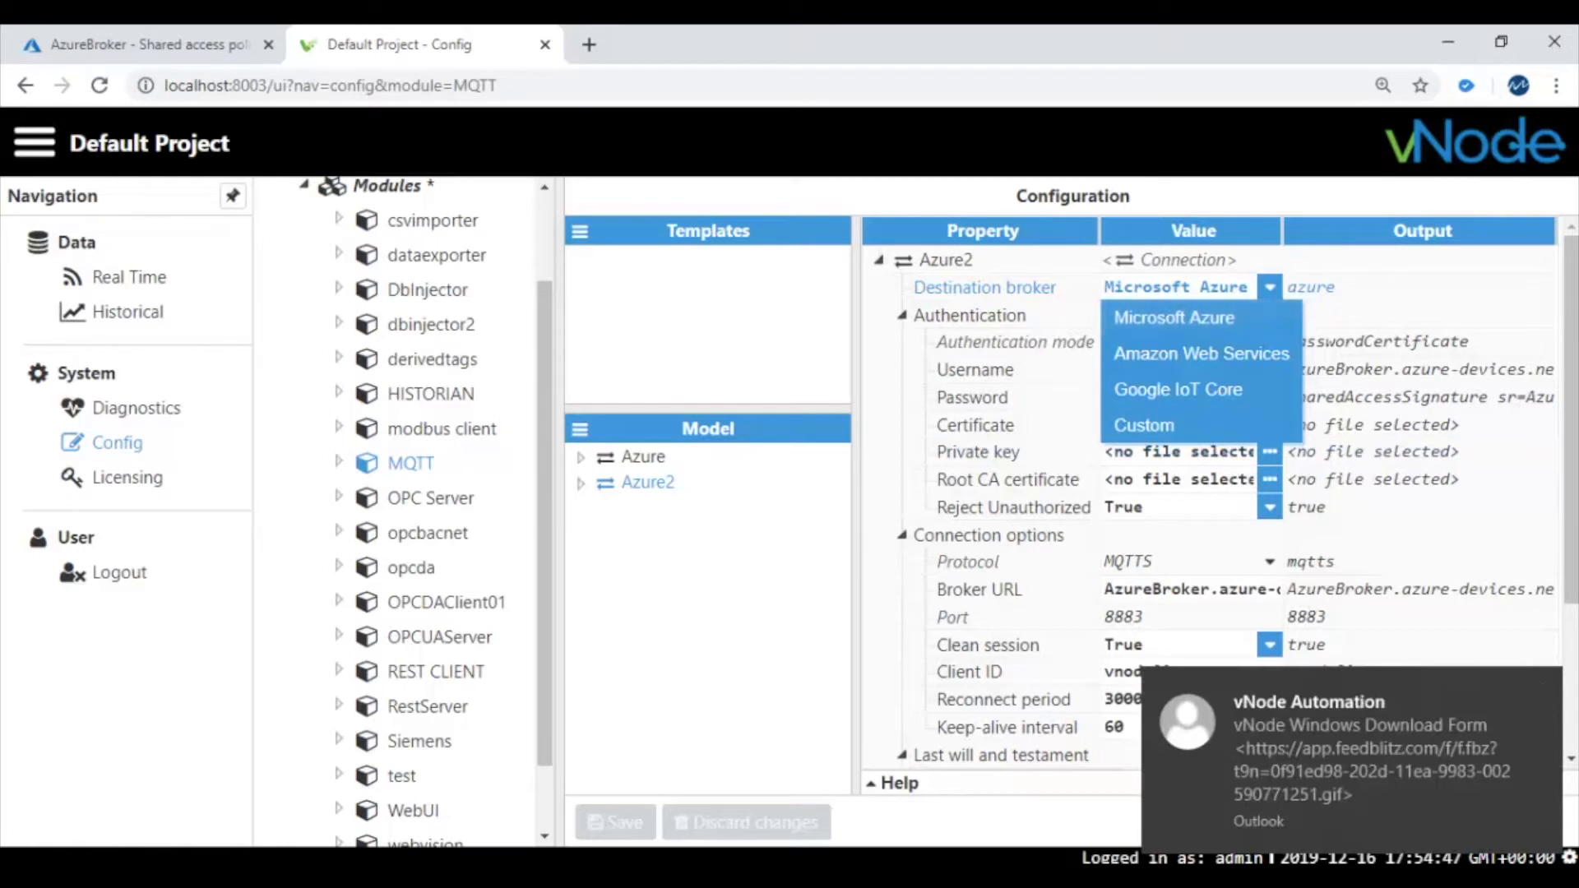
click(1540, 686)
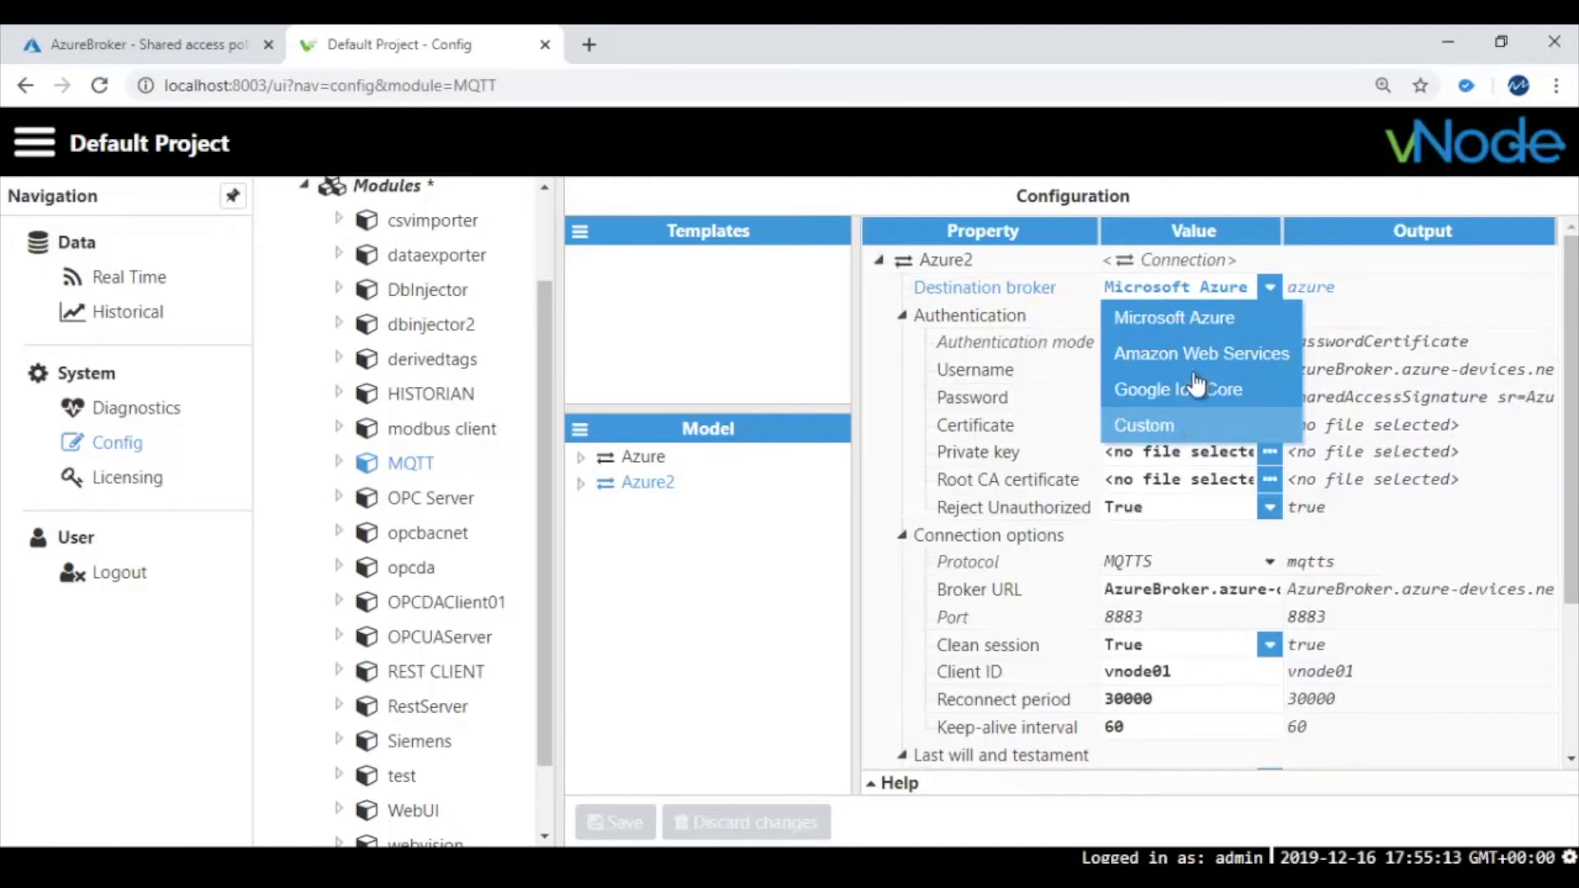
click(1250, 315)
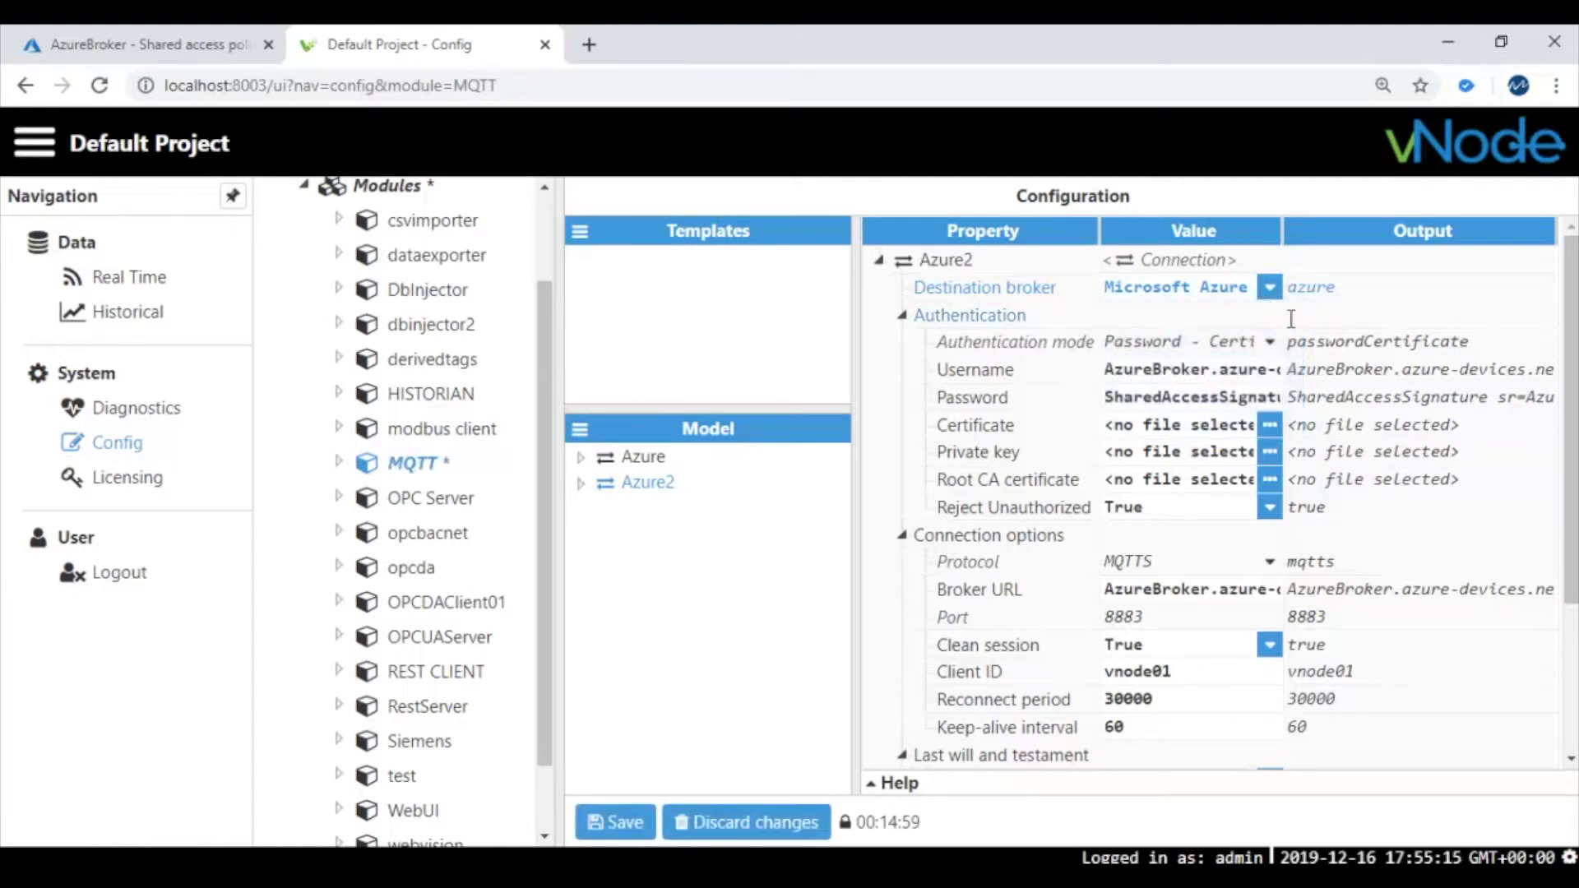
click(1272, 341)
Select Azure2's Username field and switch to the AzureBroker IoT Hub page in the Azure portal
click(1152, 372)
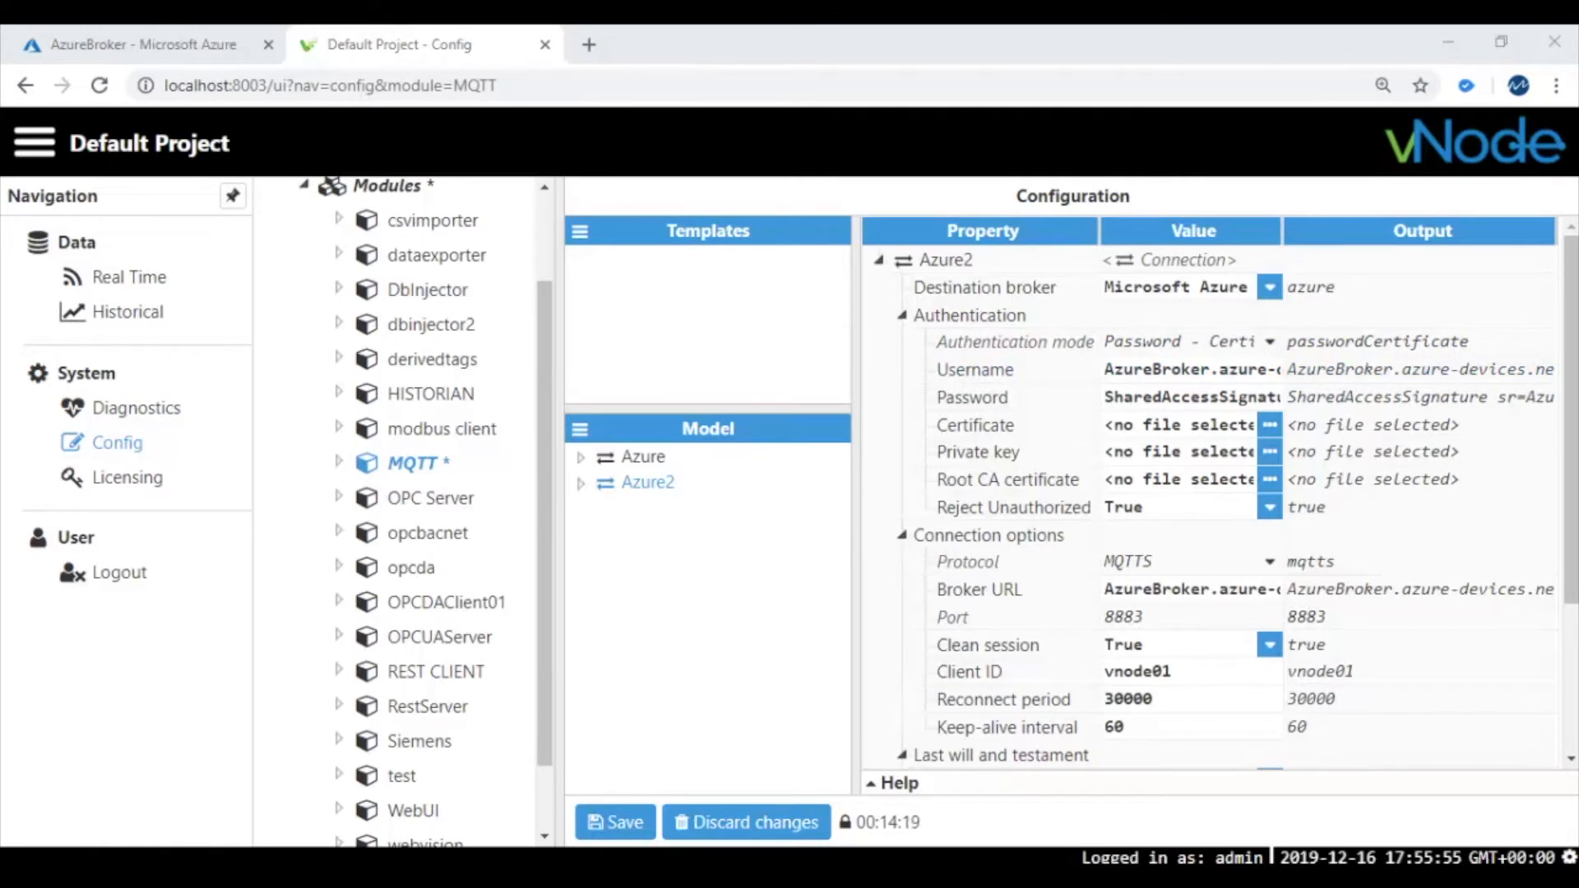
click(979, 425)
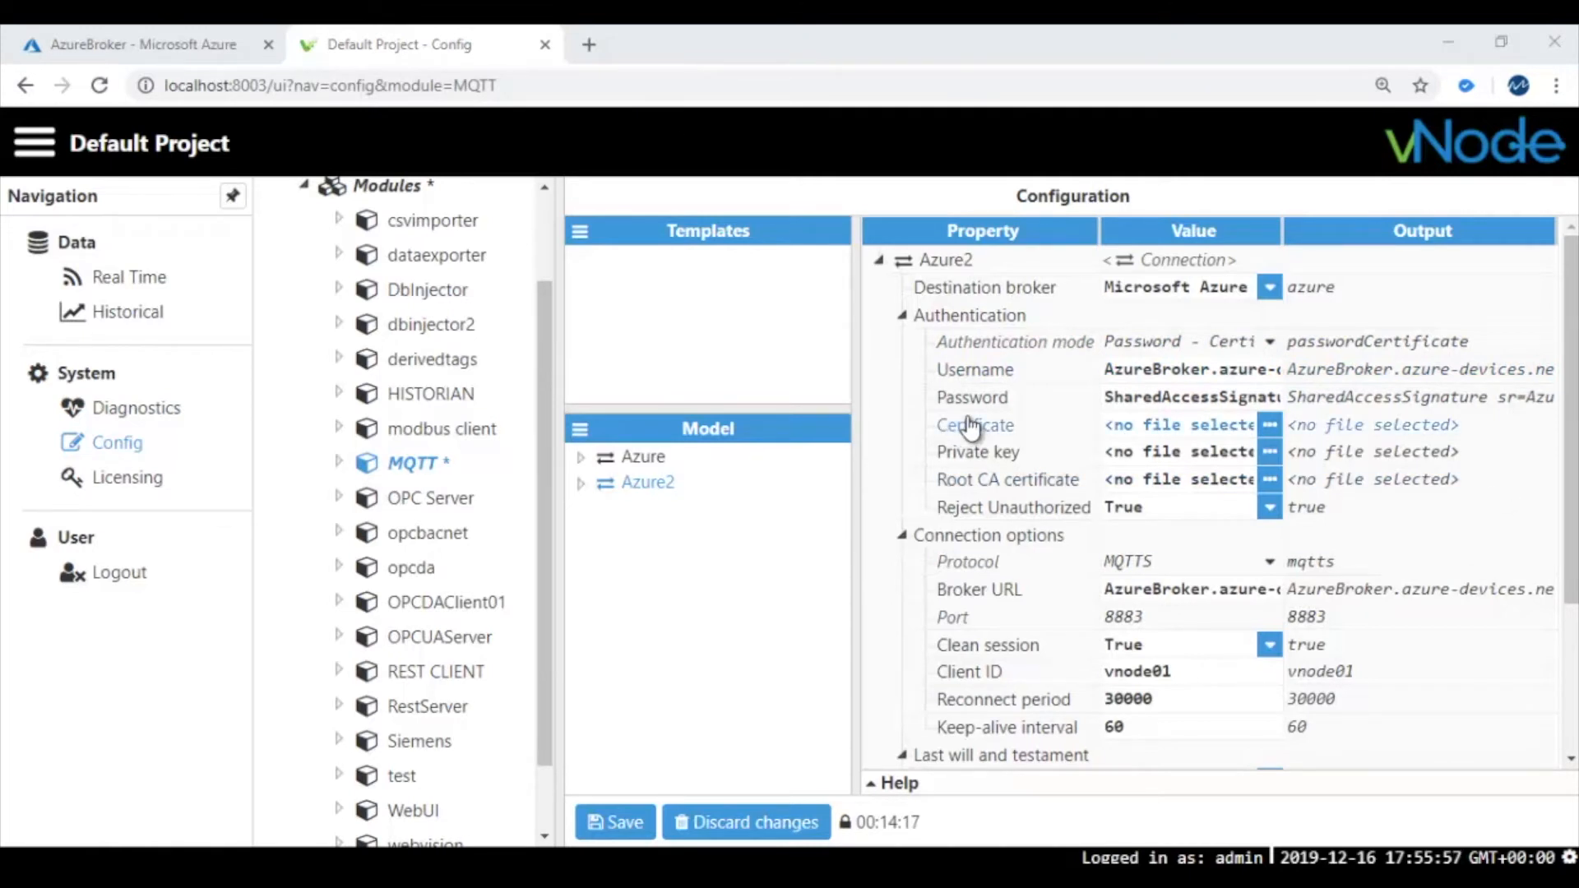
click(1253, 369)
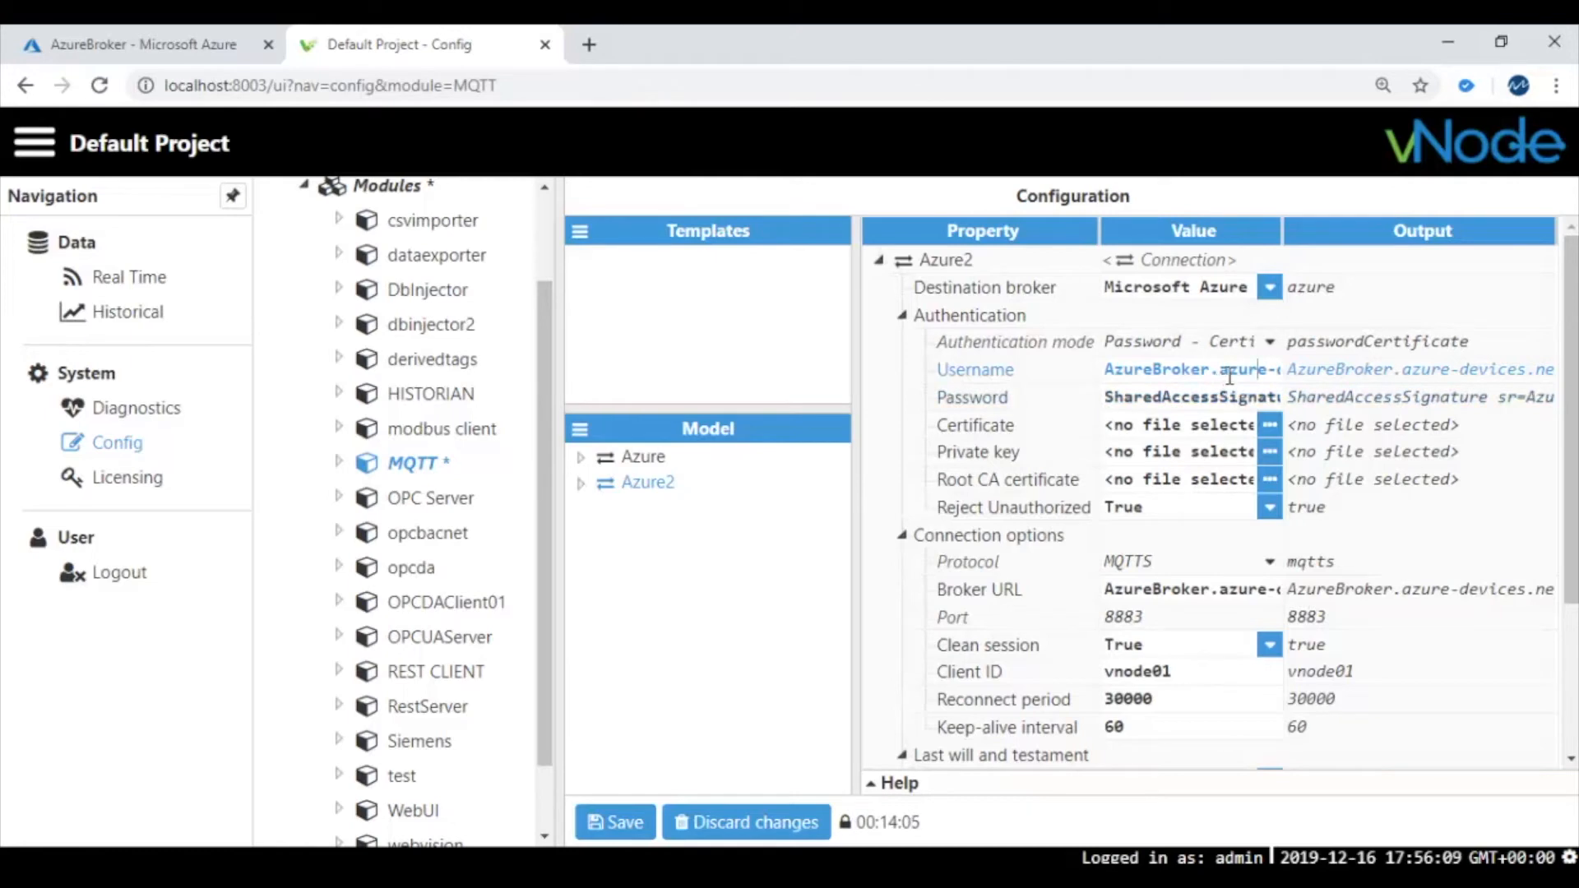
click(112, 37)
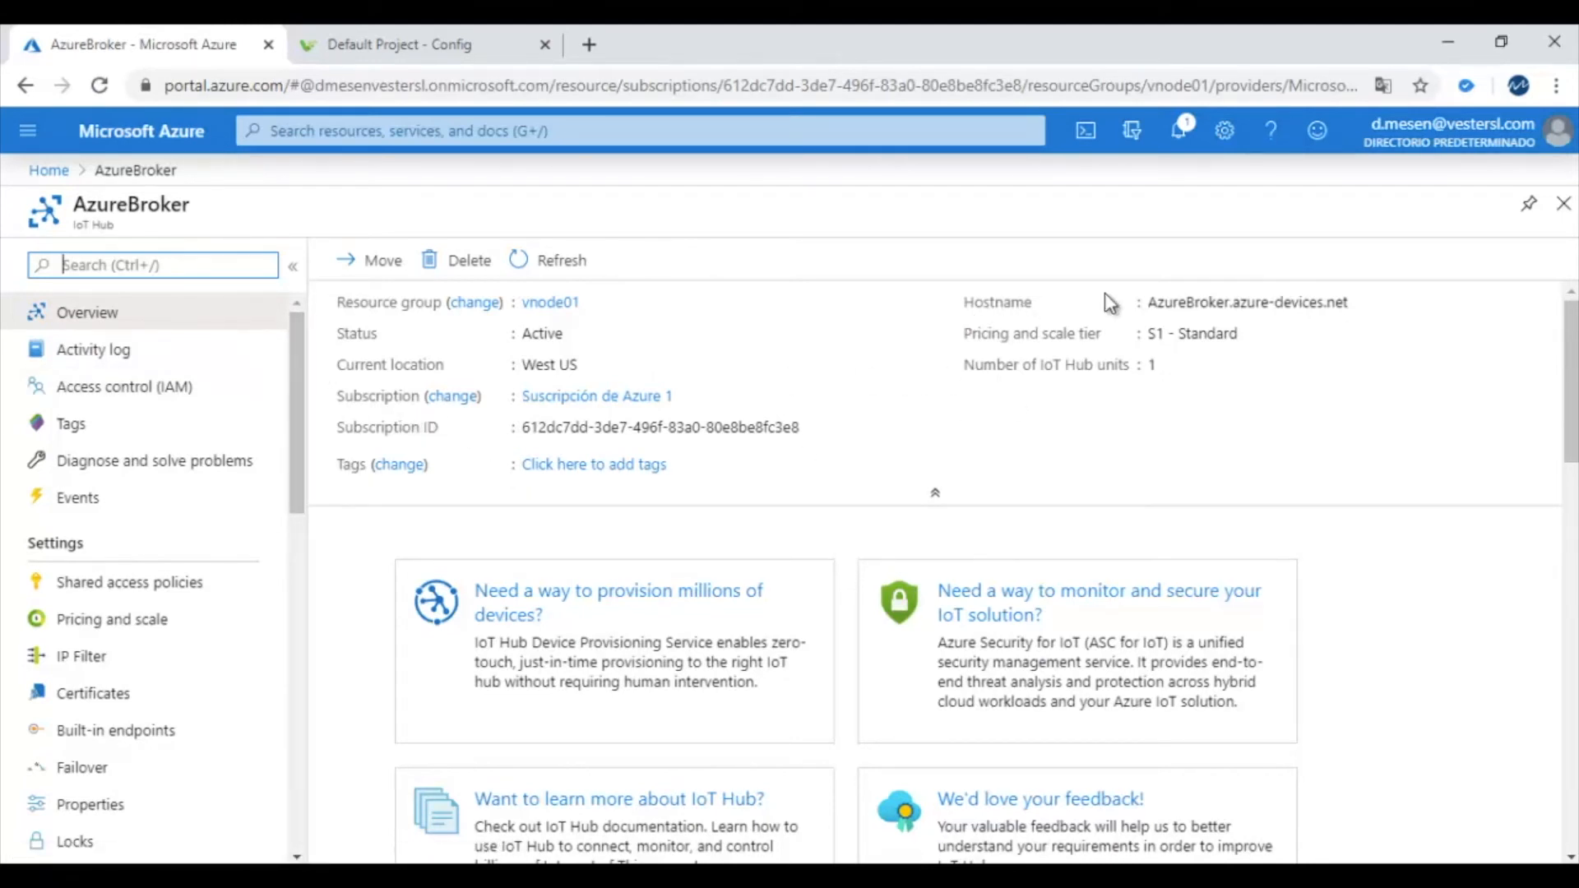
Select and copy the hostname AzureBroker.azure-devices.net from the IoT Hub overview
click(1158, 305)
click(1279, 340)
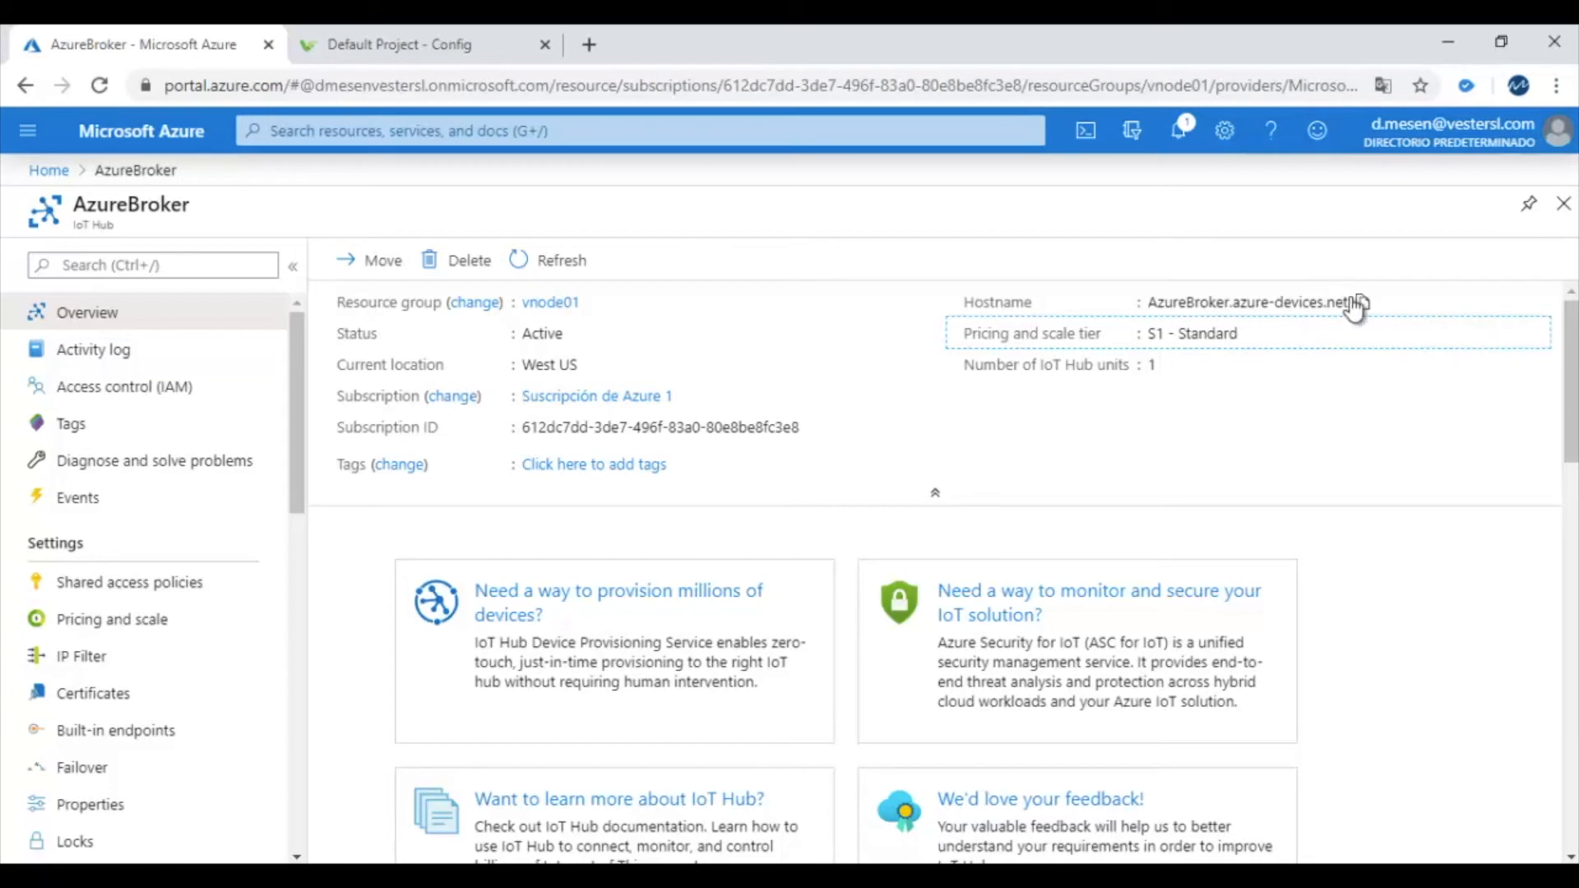
click(1343, 298)
drag(1343, 298, 1138, 302)
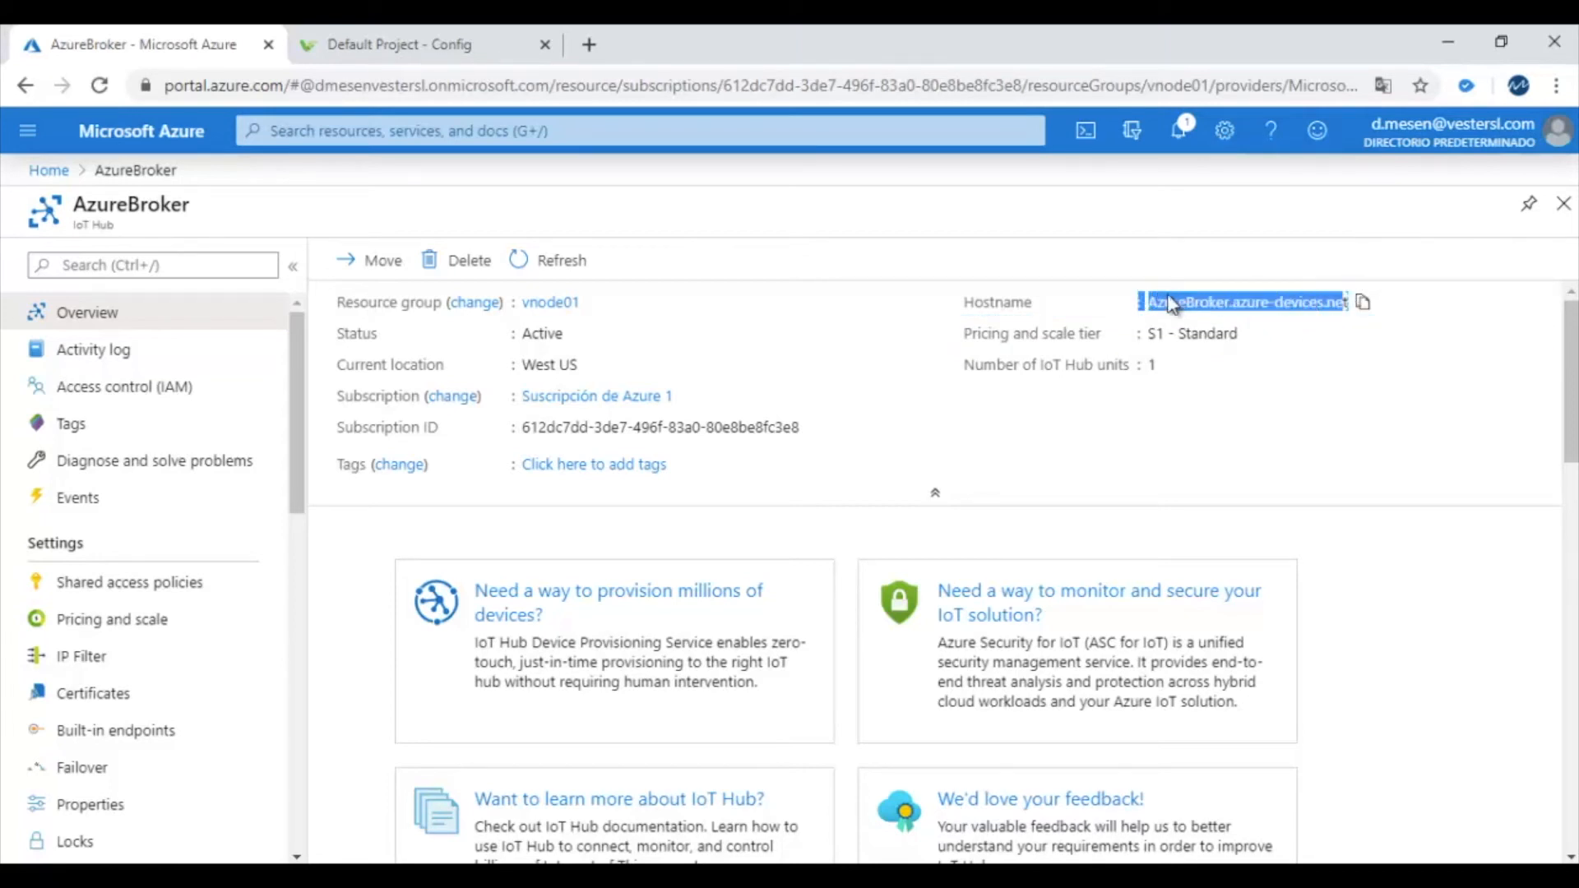
click(1262, 452)
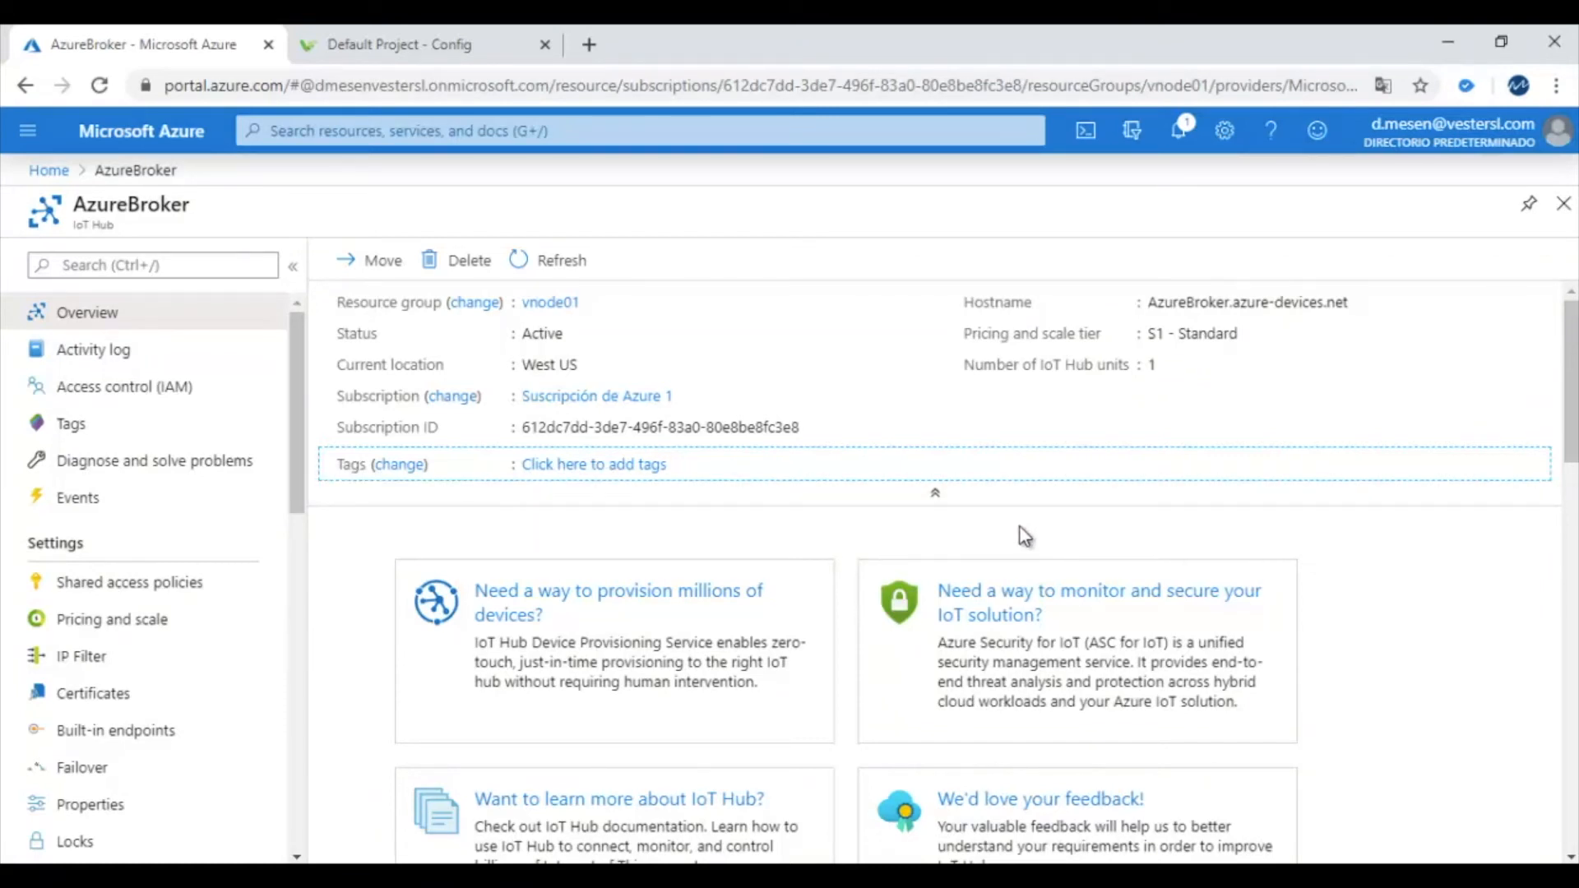
Complete Azure2's username as the hub hostname followed by /vnode01
click(469, 41)
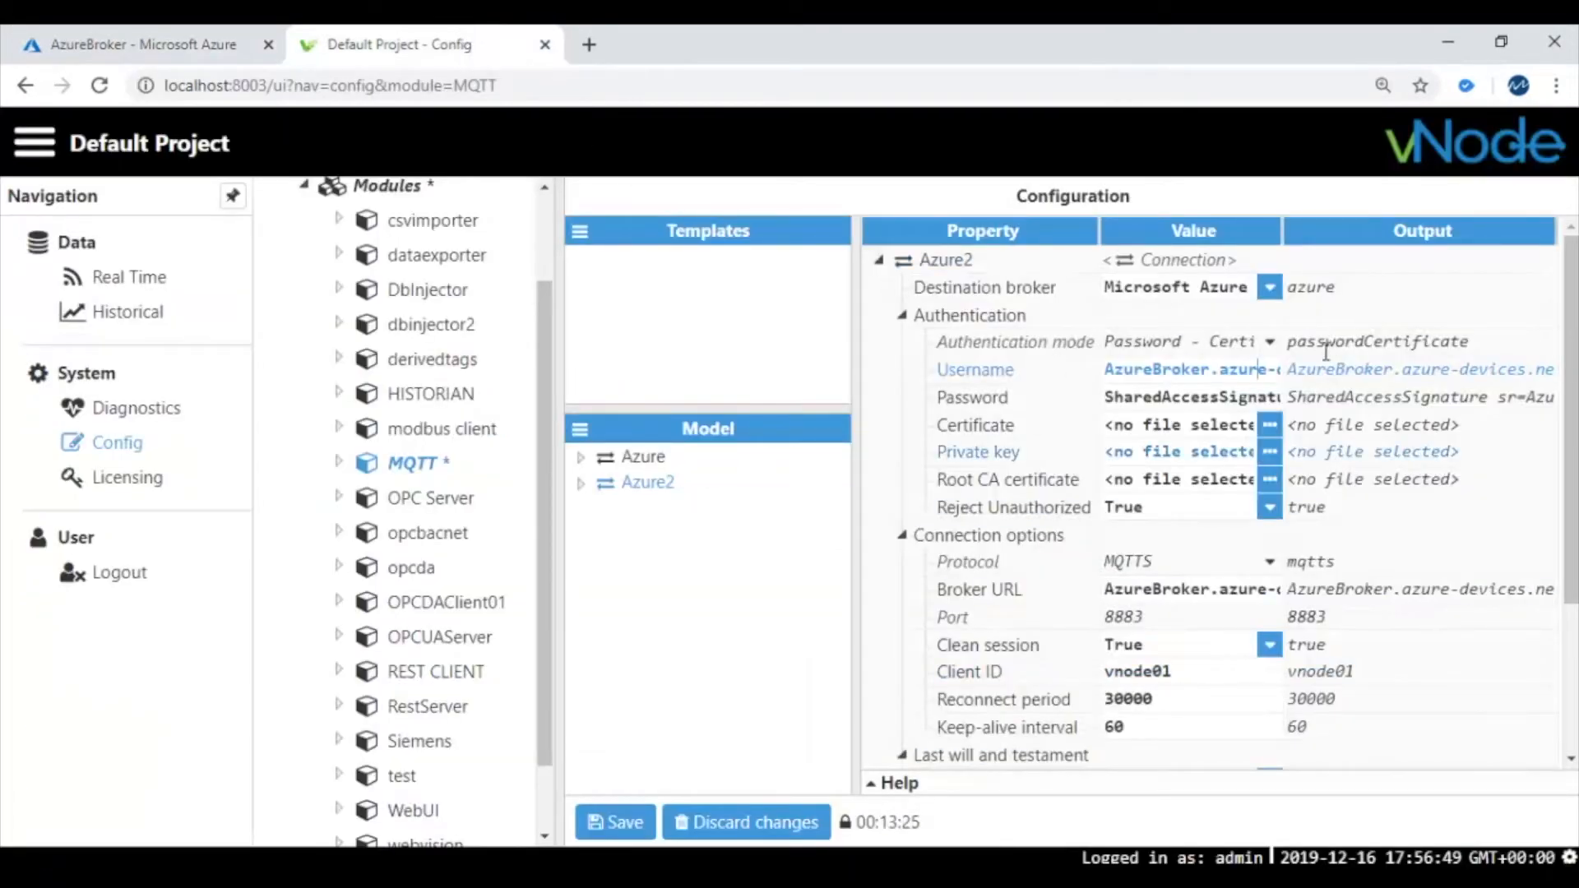
key(Right)
key(Right)
key(Right)
key(Right)
key(Right)
key(Right)
key(Right)
key(Right)
key(Right)
key(Right)
key(Right)
key(Right)
key(Right)
key(Right)
key(Right)
key(Right)
key(Right)
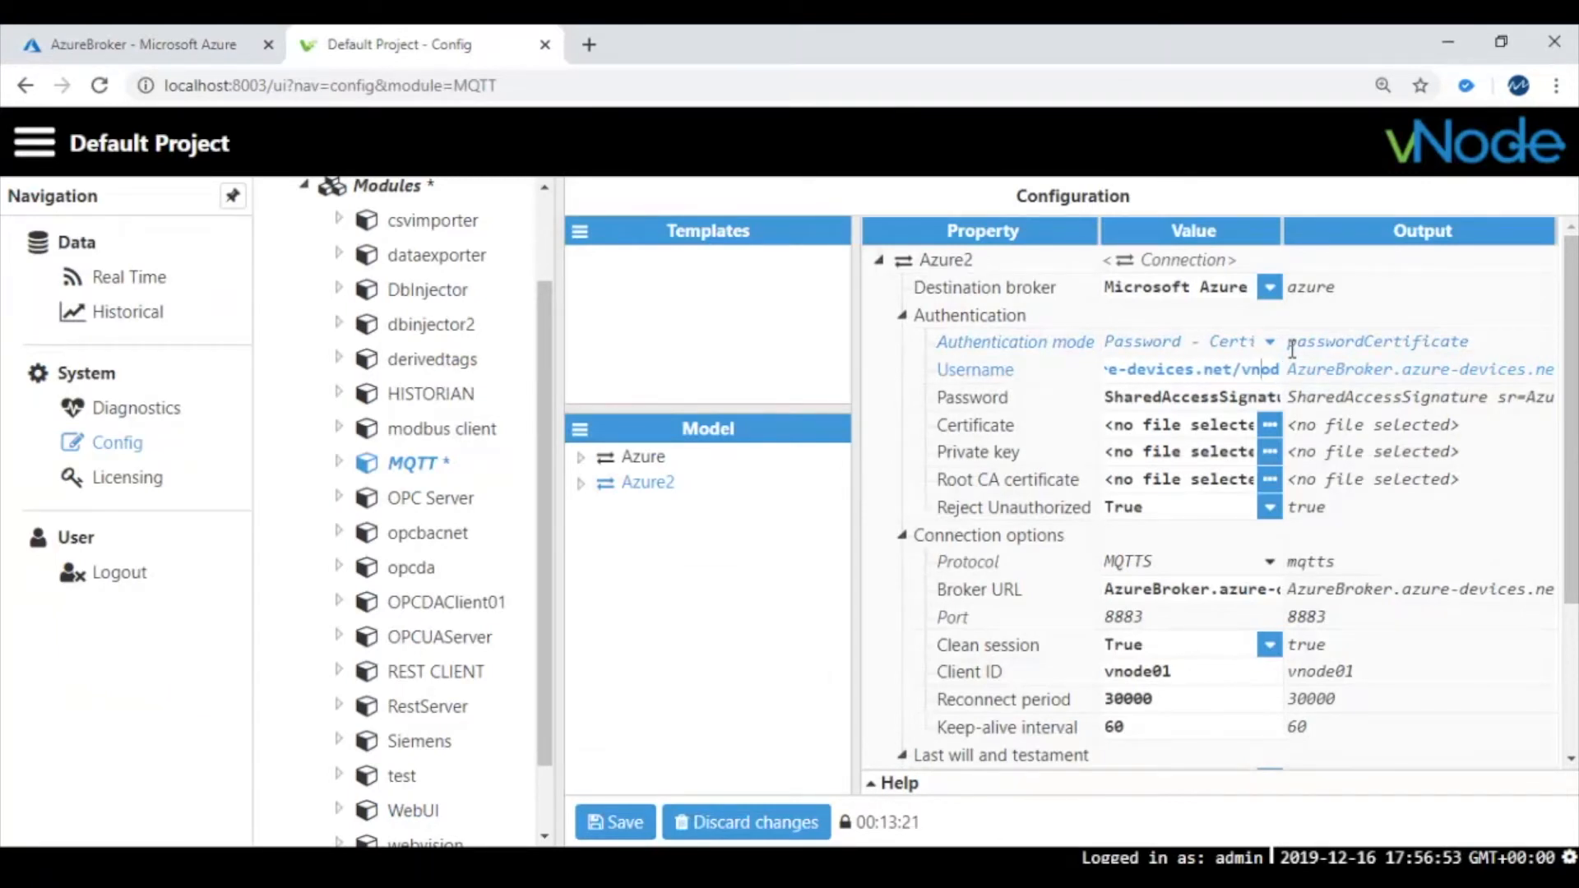
key(Right)
key(Right)
key(Right)
key(Left)
key(Left)
key(Left)
key(Left)
key(Right)
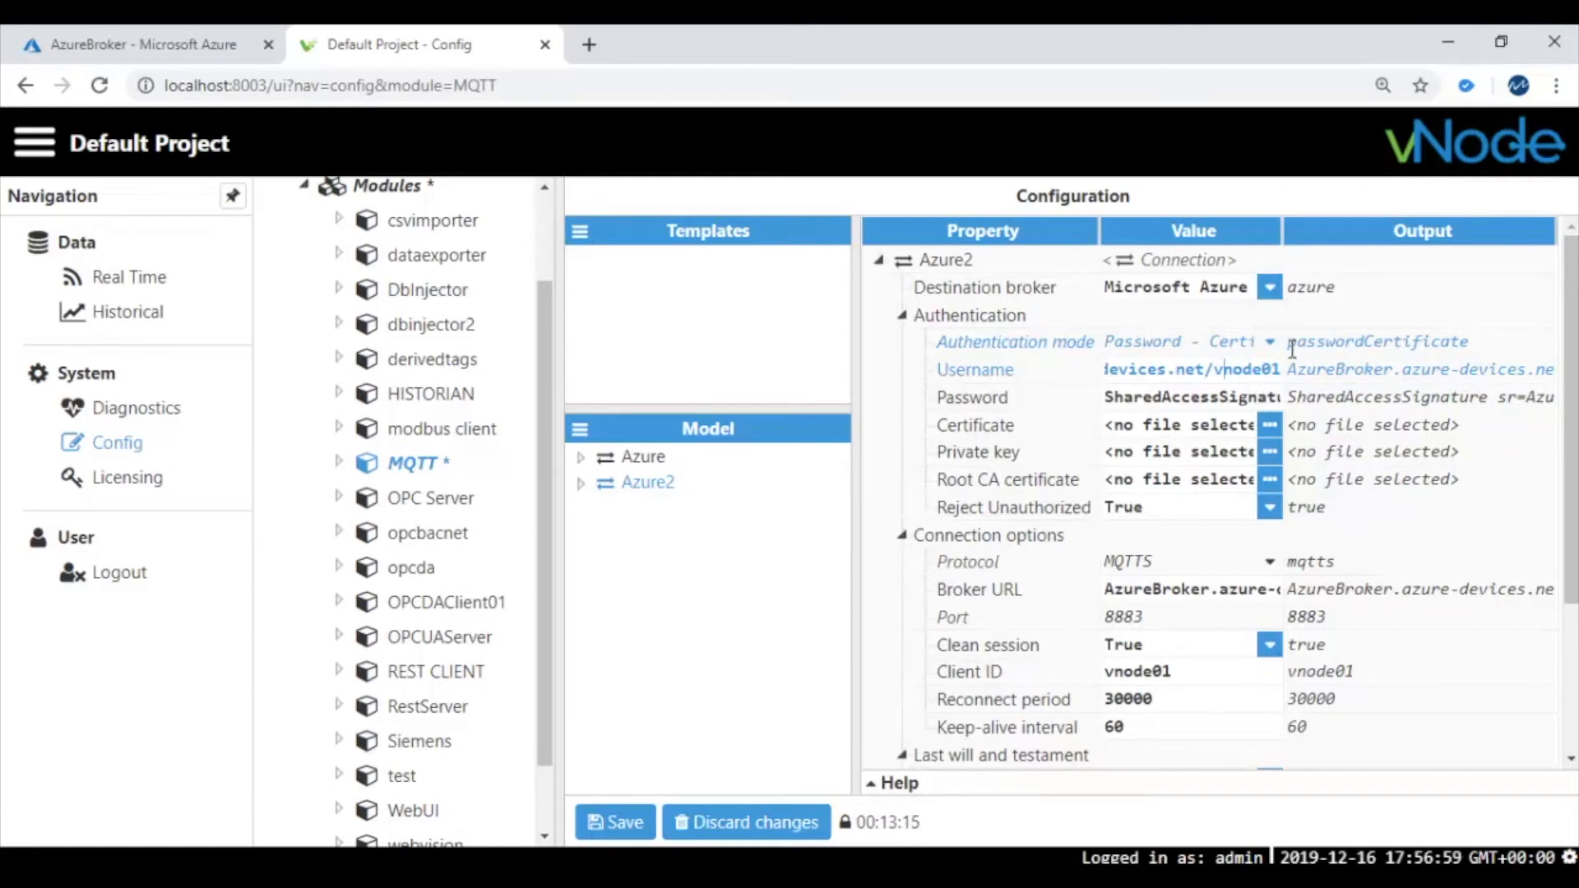
key(Right)
click(1181, 396)
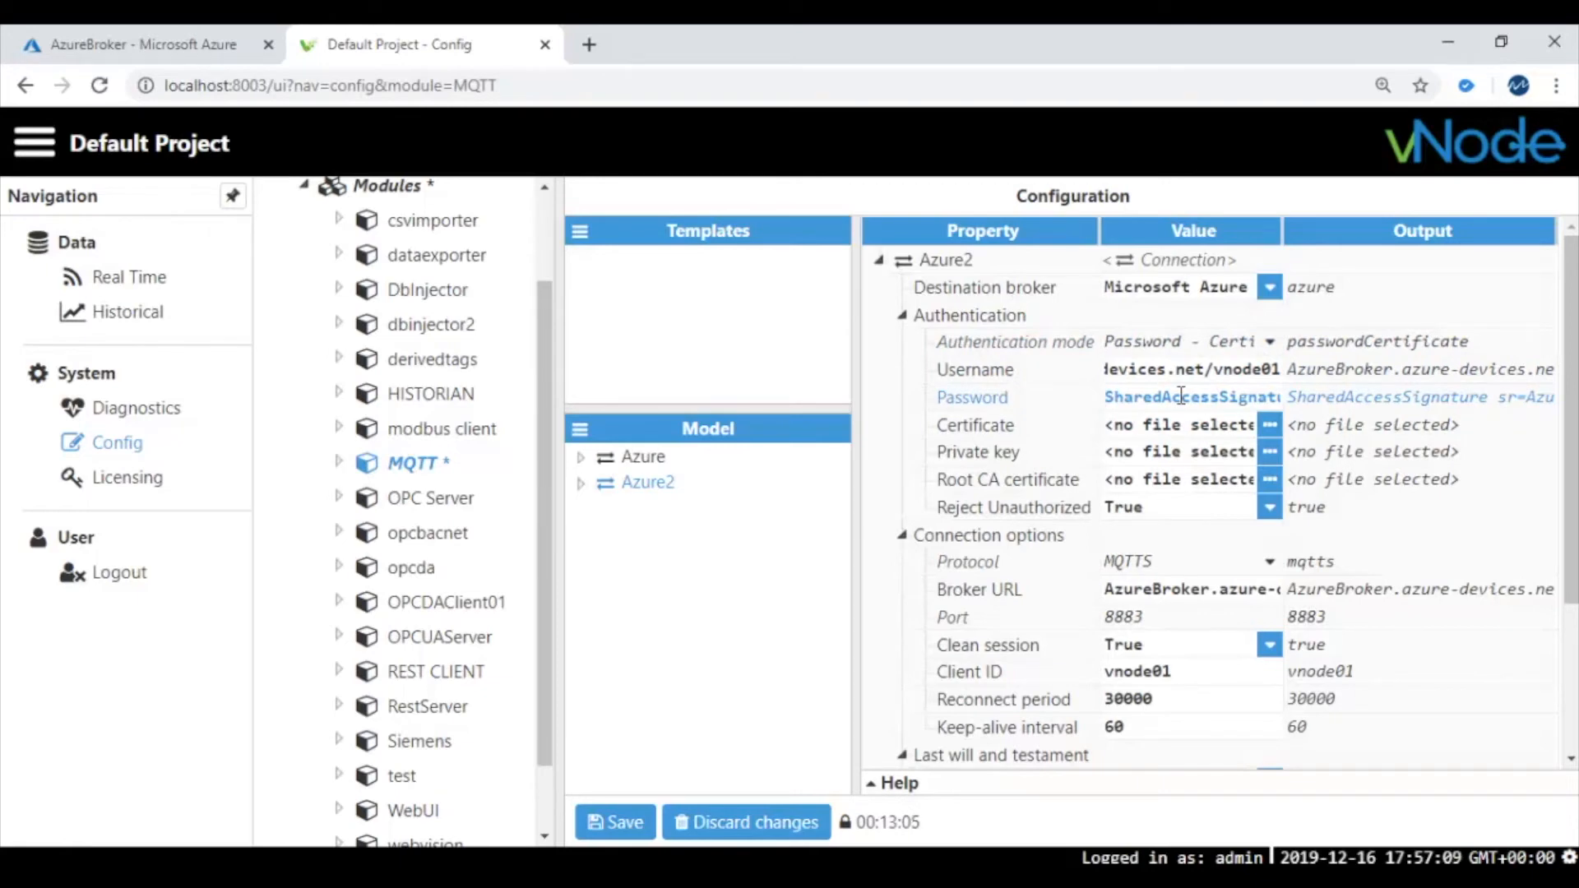
Bring up the SASTokenForm window to copy the device's SAS token
click(1187, 877)
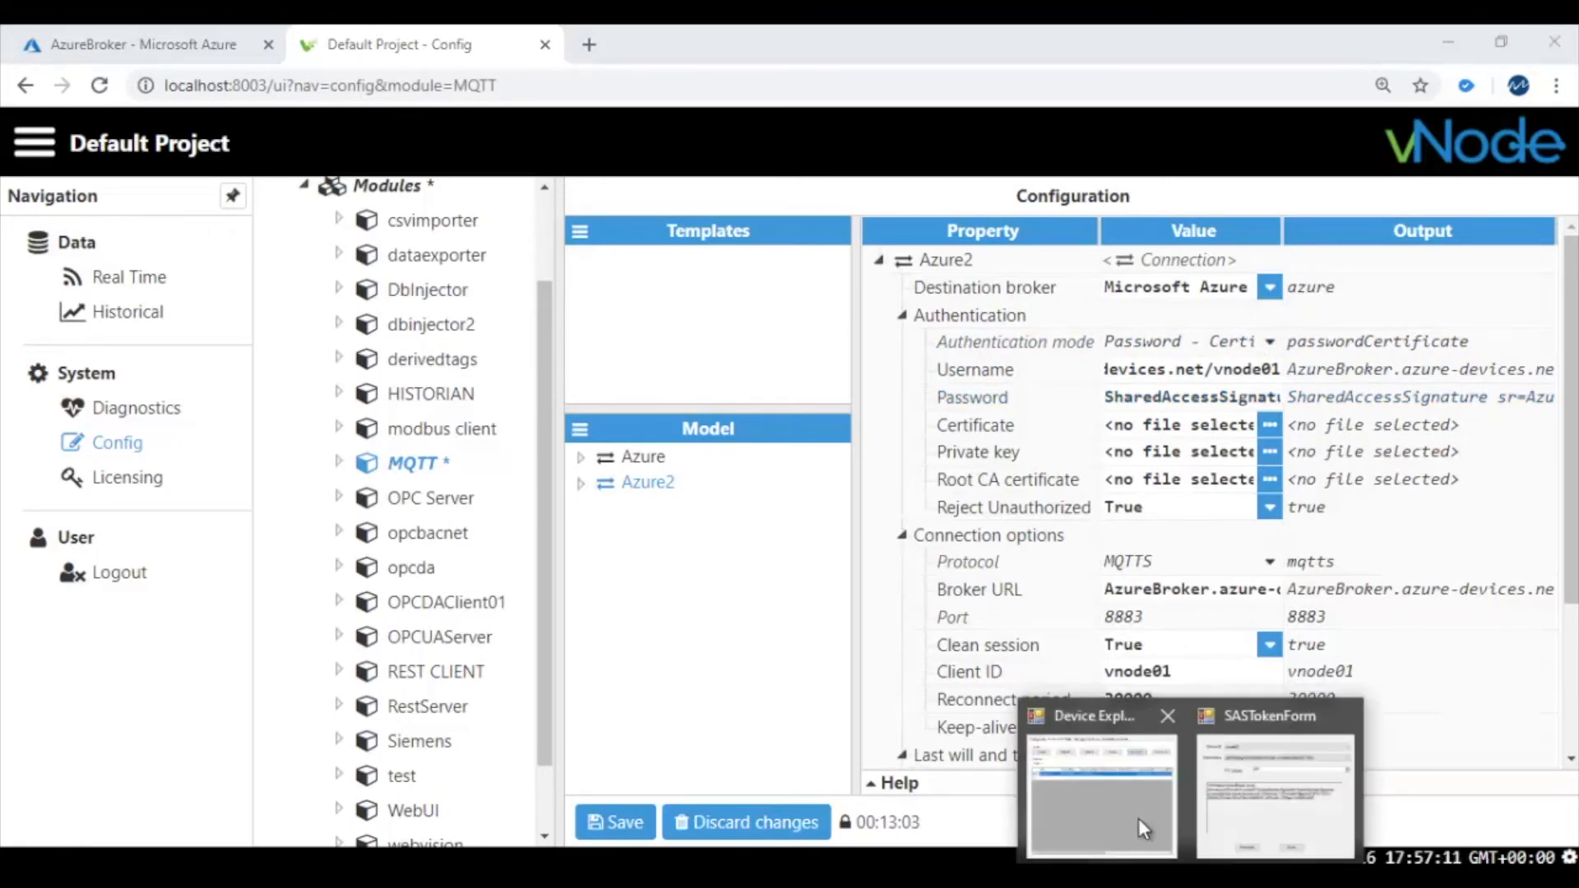
click(1225, 785)
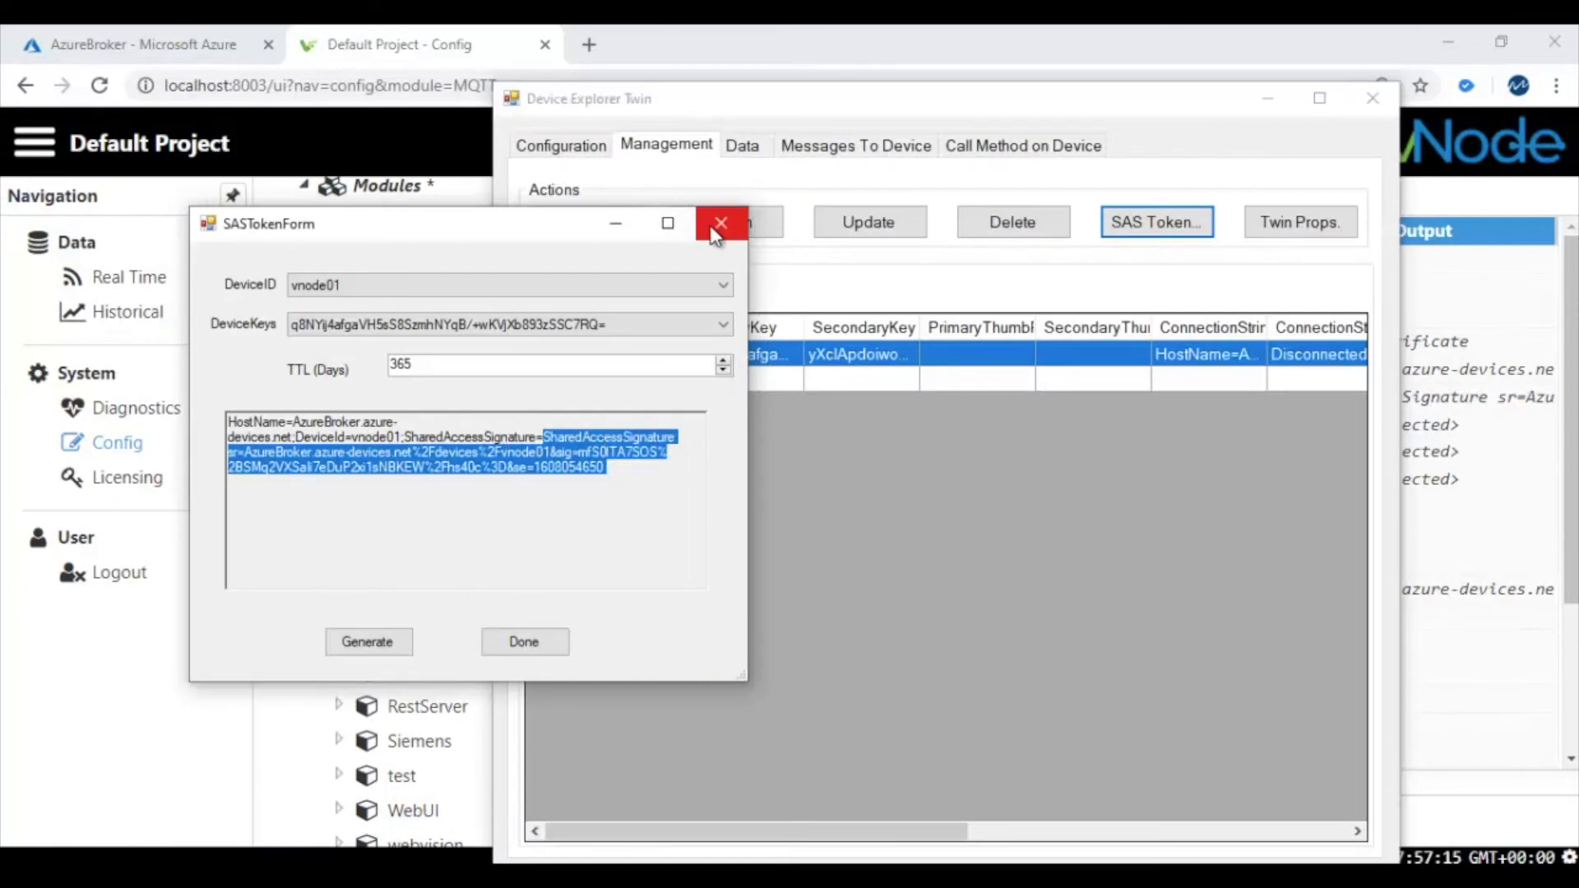
click(615, 223)
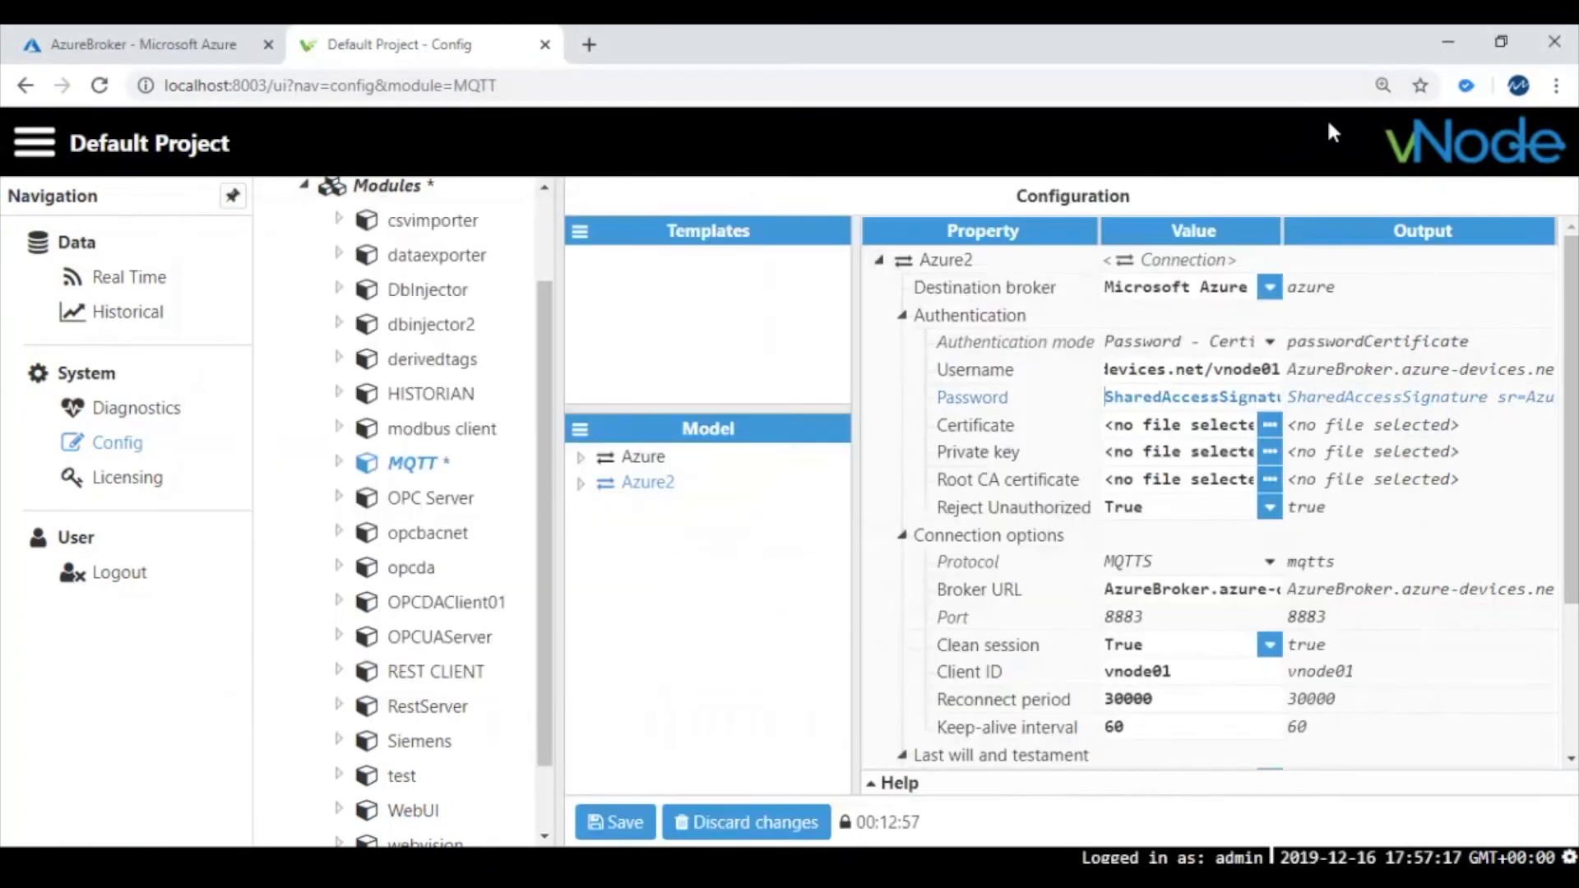
Enter the SharedAccessSignature token as Azure2's password and check the MQTTS protocol on port 8883
click(1161, 397)
key(Right)
key(Right)
key(Right)
key(Right)
key(Right)
key(Right)
key(Right)
key(Right)
key(Right)
key(Right)
key(Right)
key(Right)
key(Right)
key(Right)
key(Right)
key(Right)
key(Right)
key(Right)
key(Right)
key(Right)
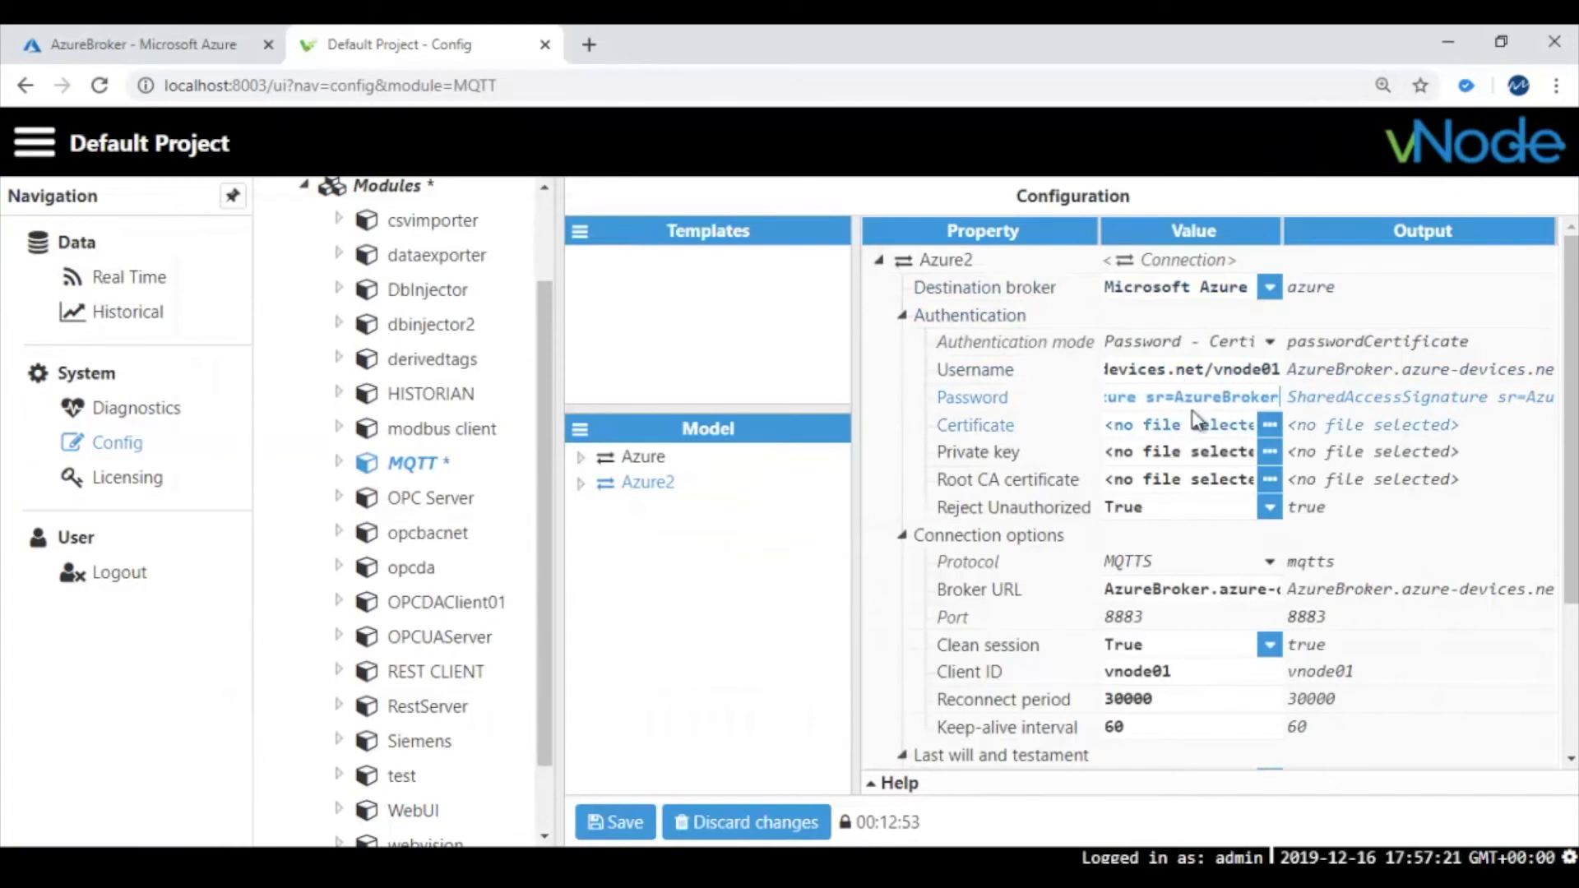
key(Right)
key(Right)
key(Right)
key(Right)
key(Right)
key(Right)
key(Right)
key(Right)
key(Right)
key(Right)
key(Right)
key(Right)
key(Right)
key(Right)
key(Right)
key(Right)
key(Right)
key(Right)
key(Right)
key(Right)
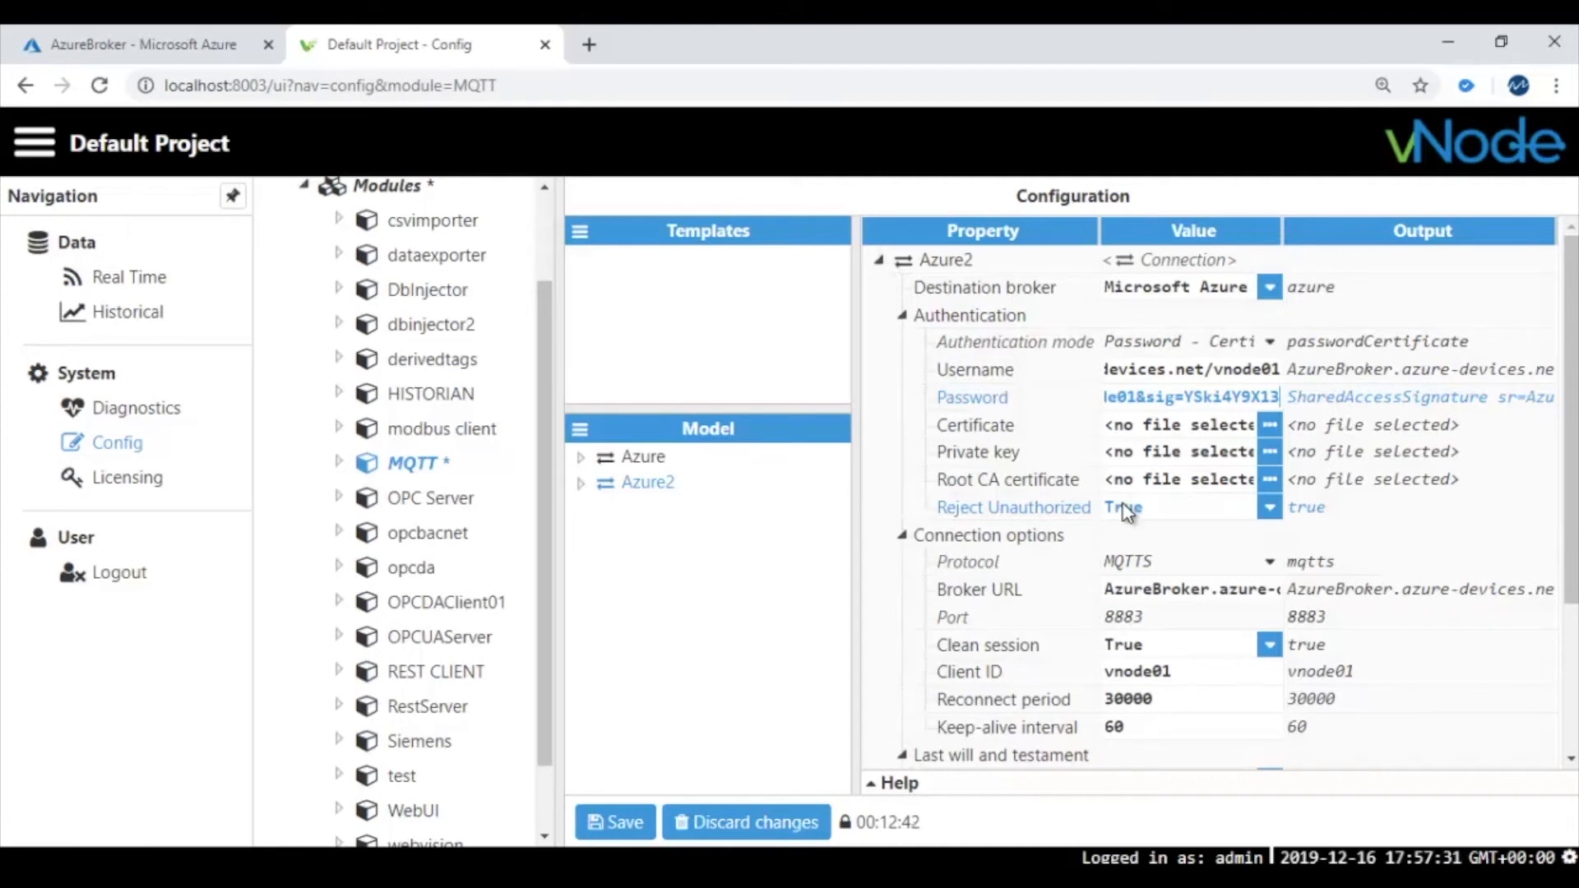
scroll(1166, 520, down, 3)
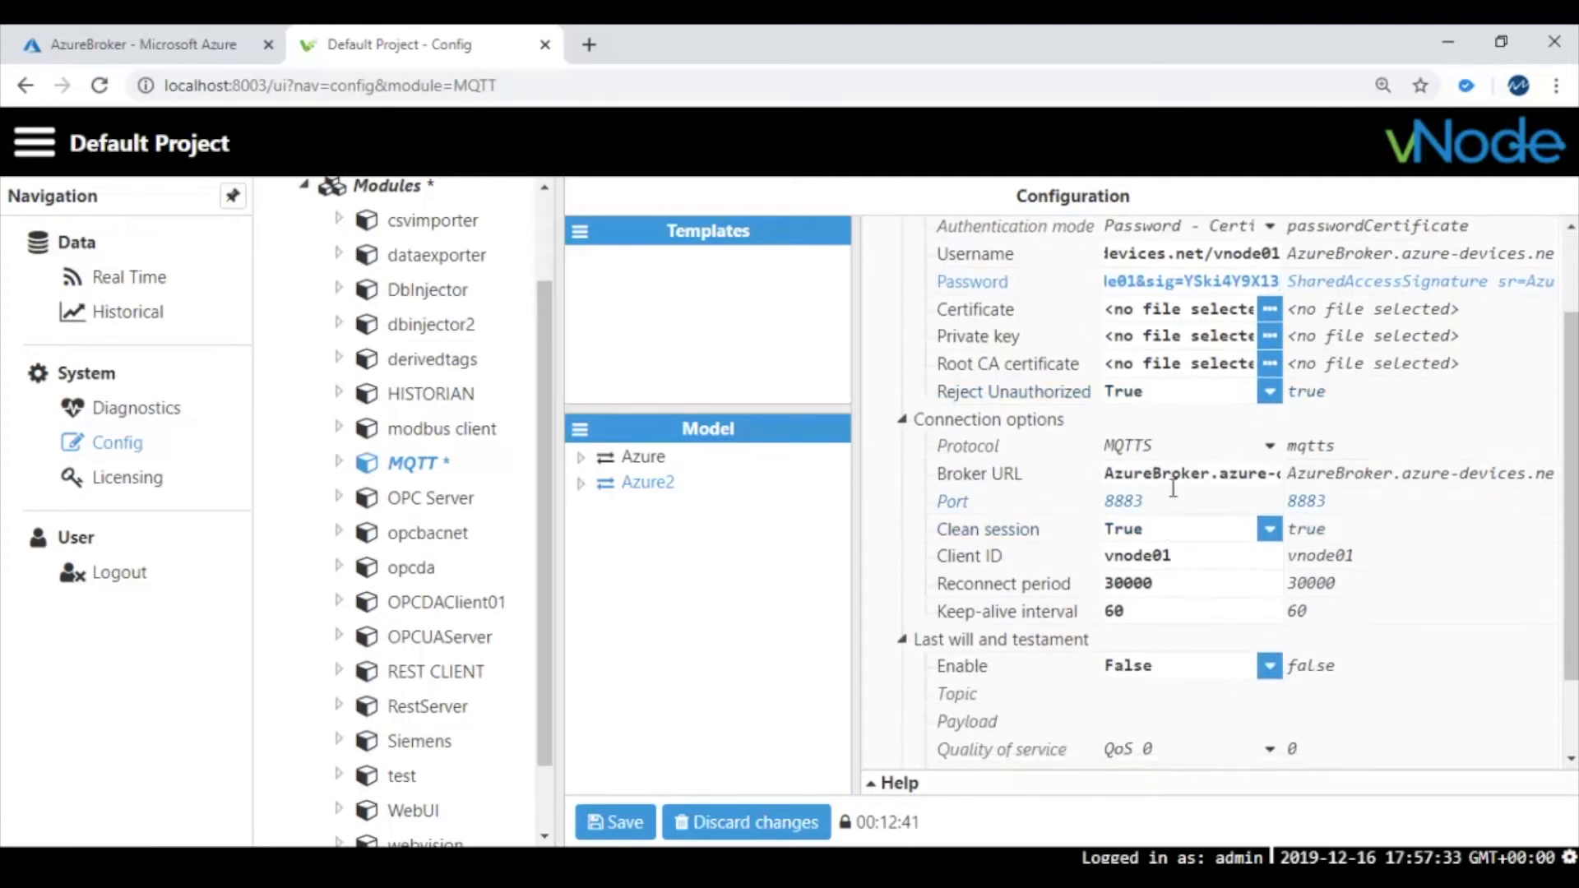
click(1183, 448)
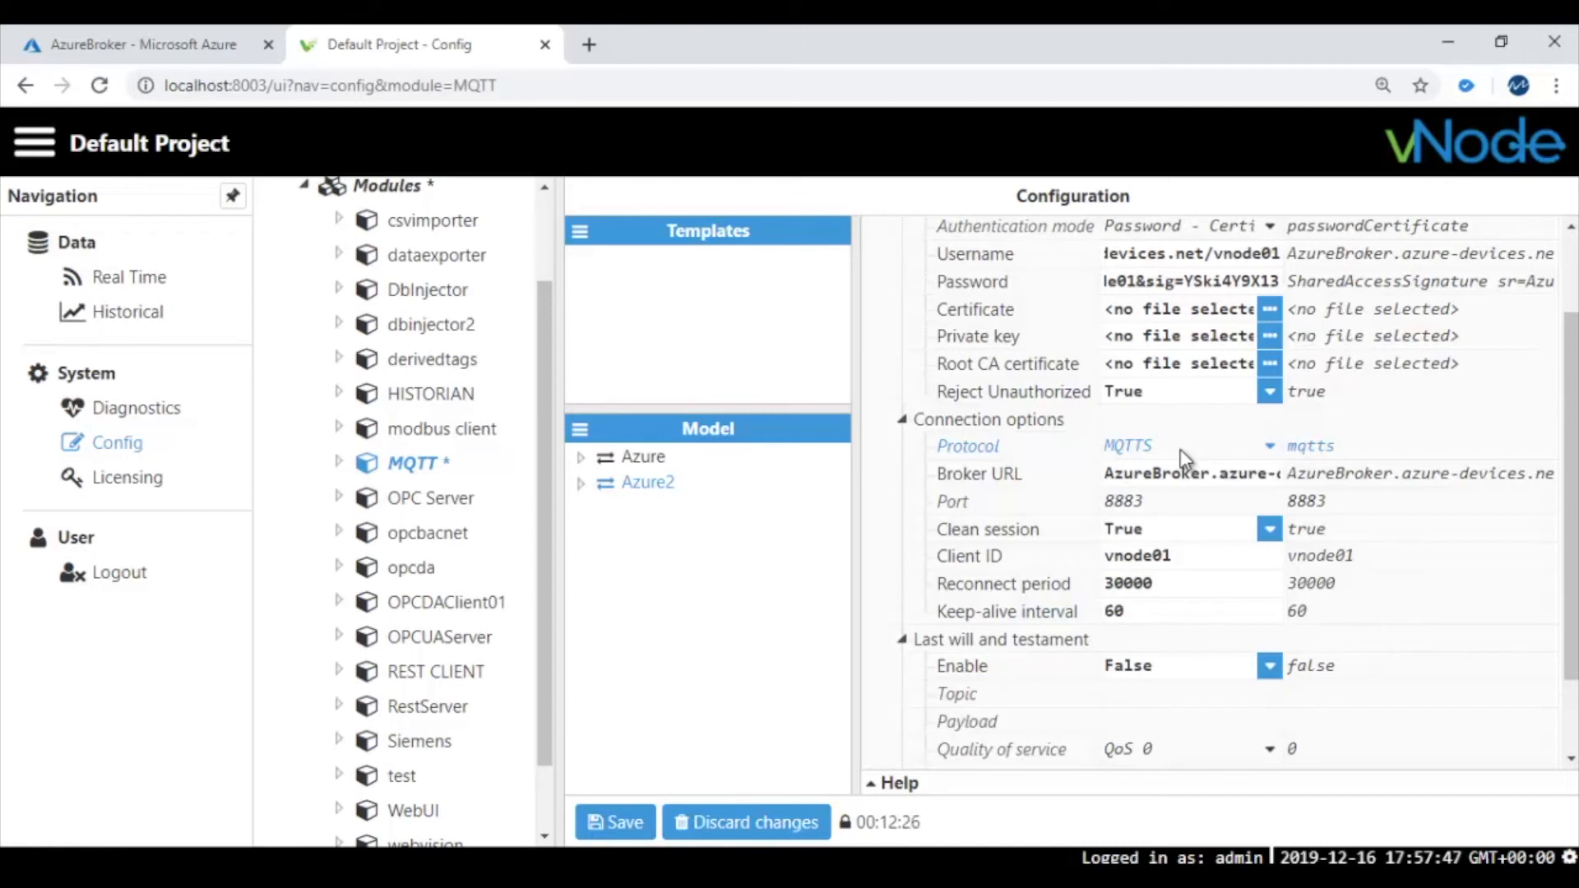
click(1163, 474)
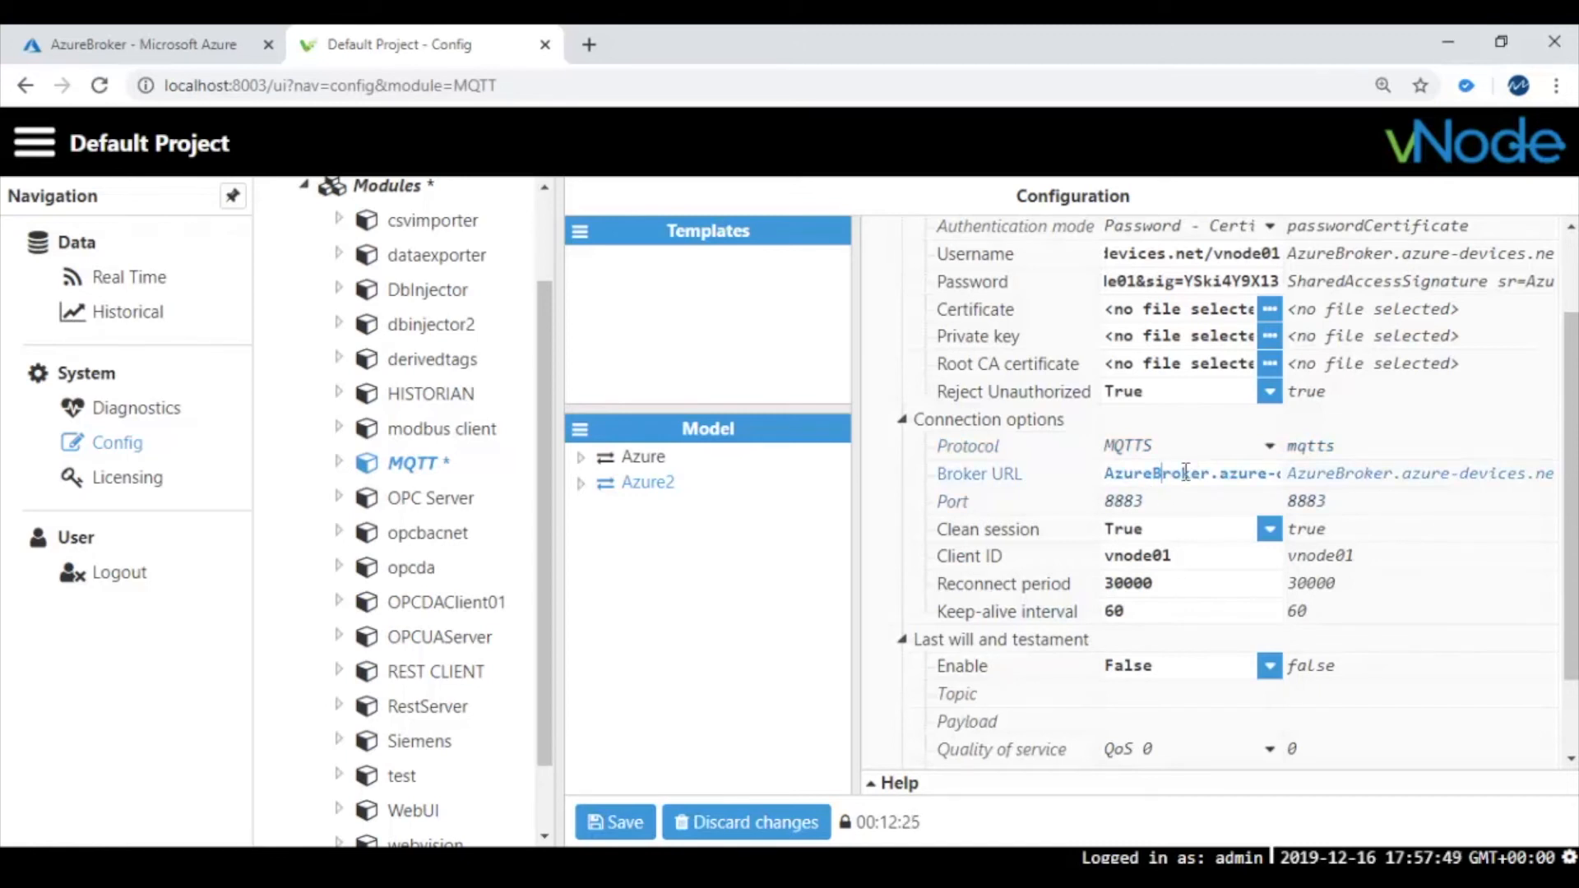
key(End)
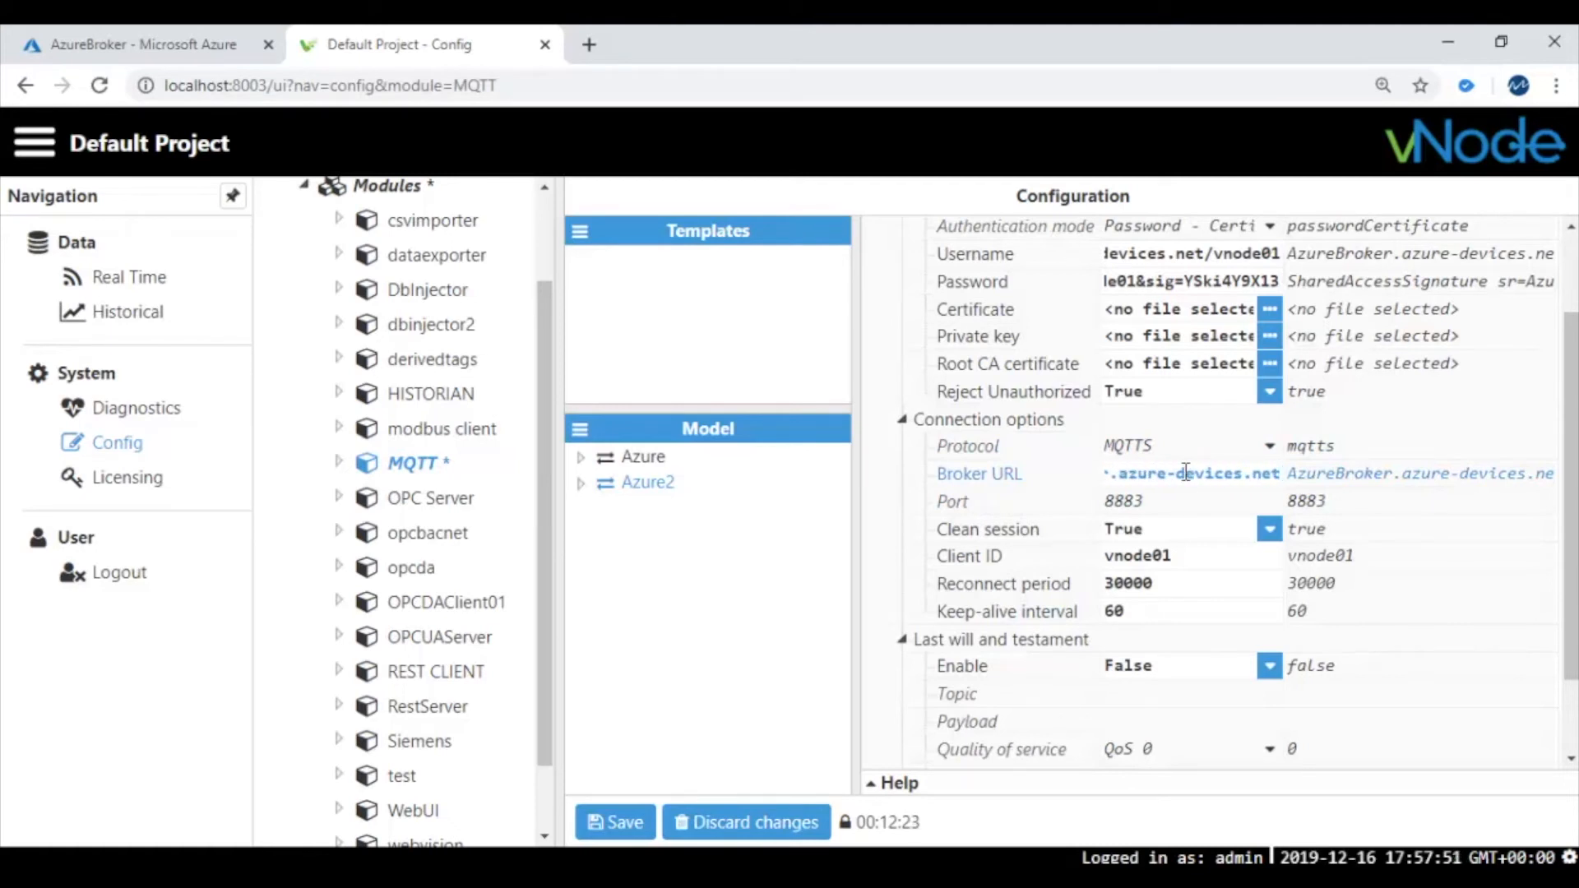
scroll(1186, 473, up, 3)
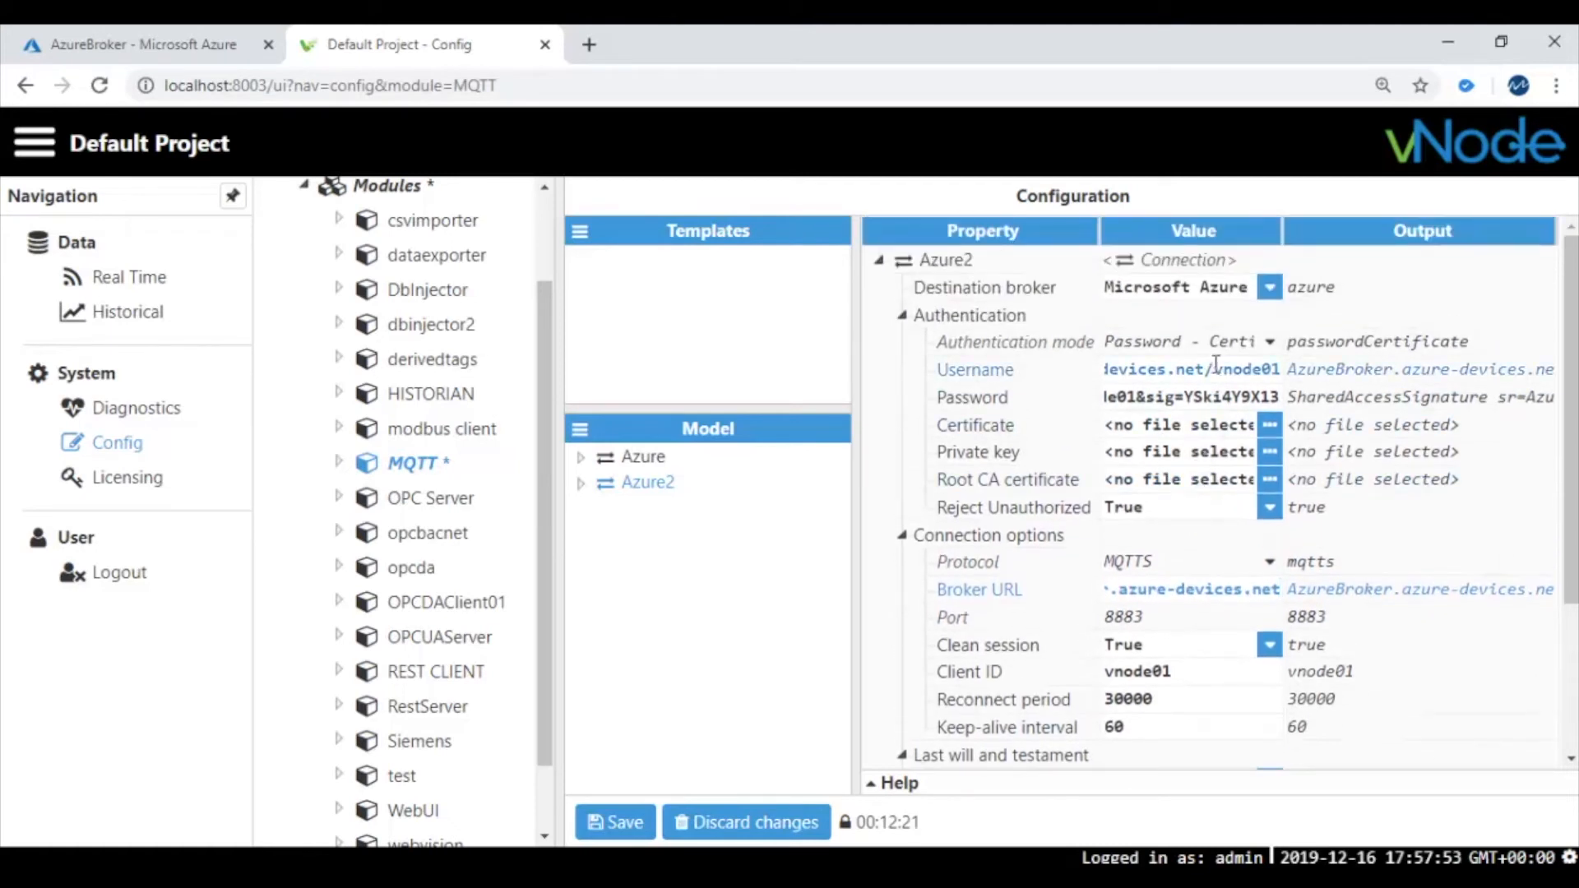
drag(1208, 368, 1015, 372)
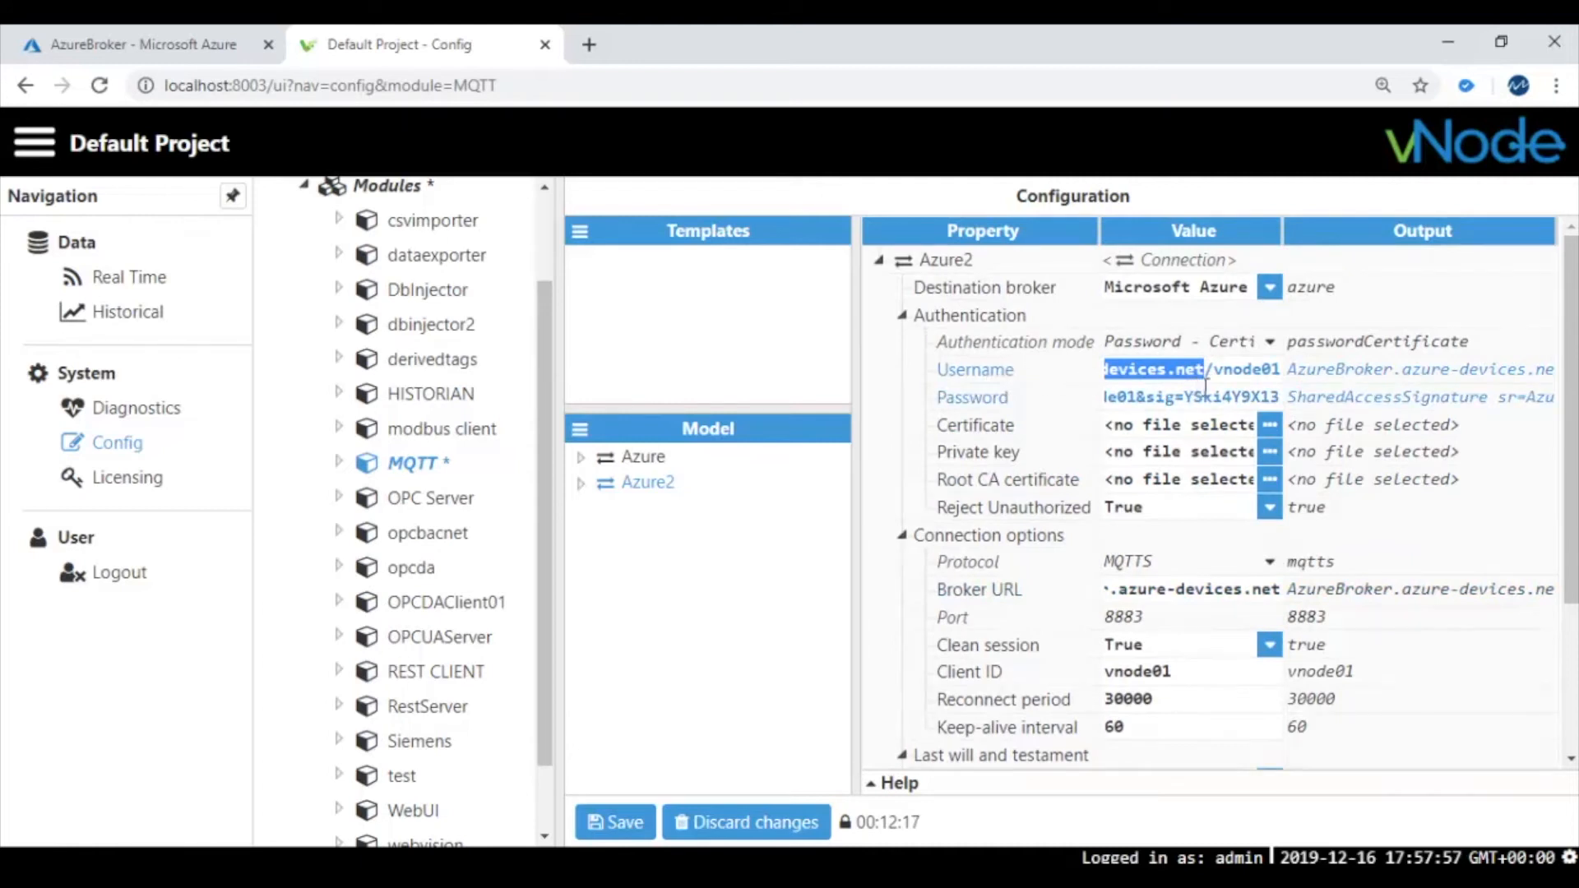
scroll(1209, 617, down, 3)
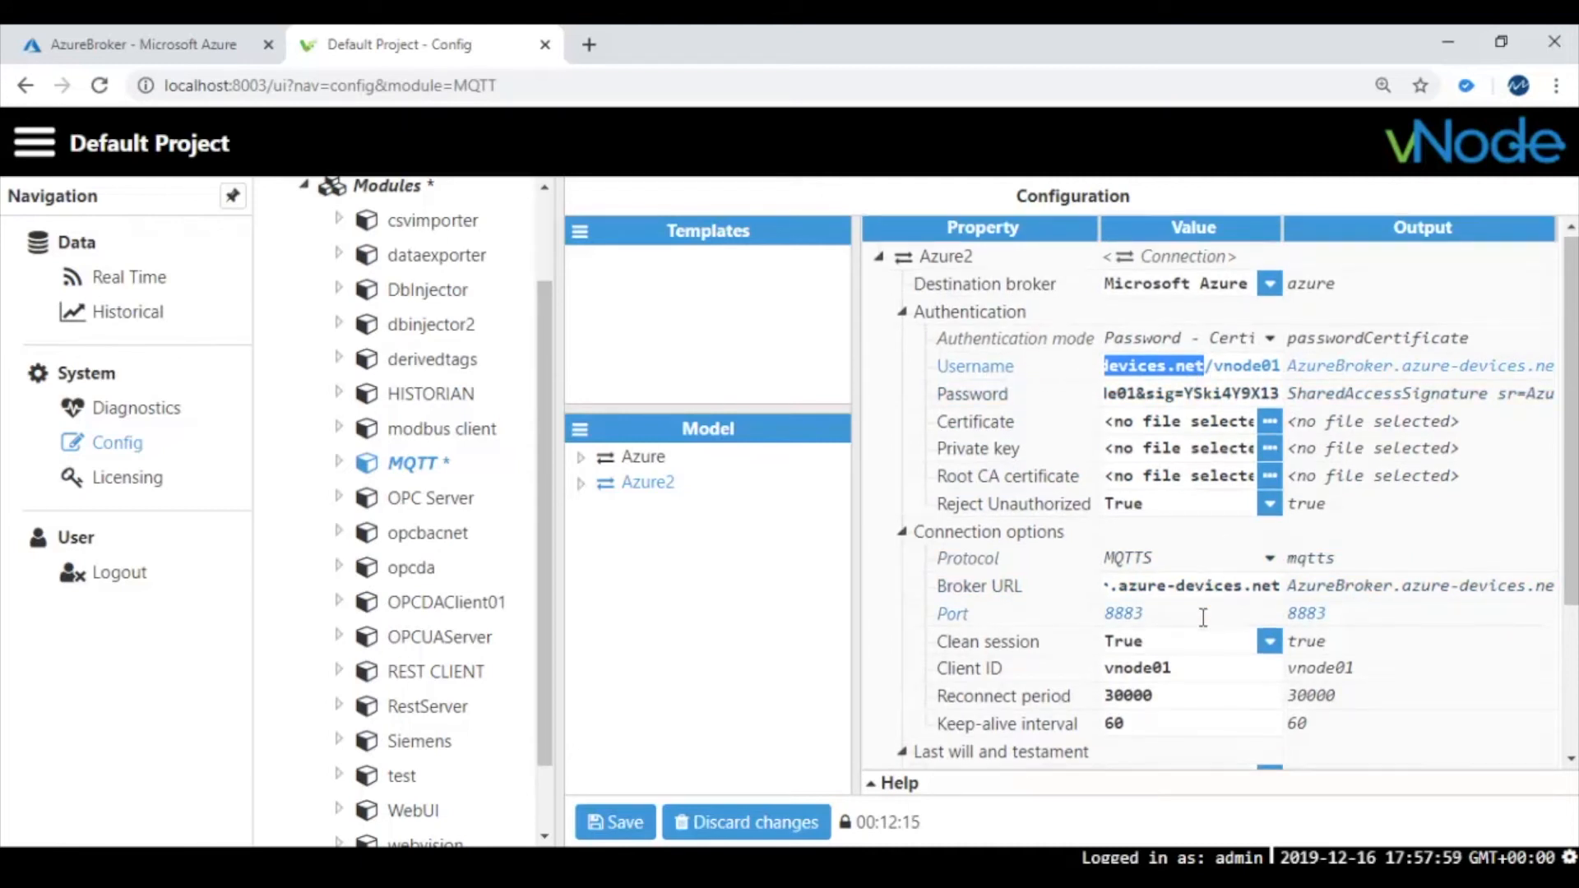
drag(1150, 397, 1107, 398)
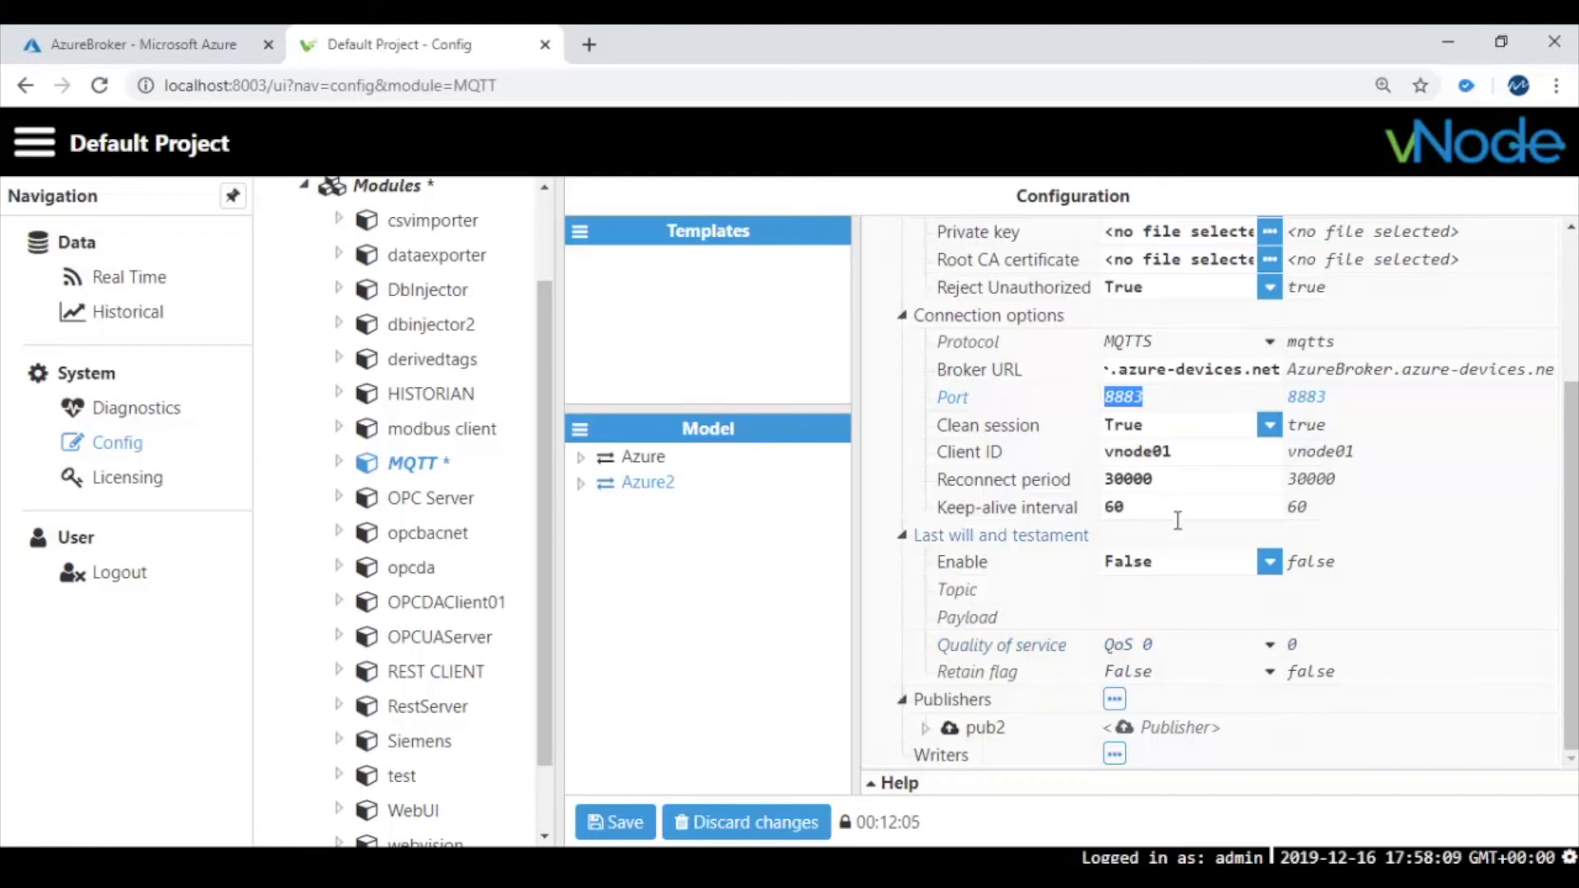
drag(1178, 451, 1107, 461)
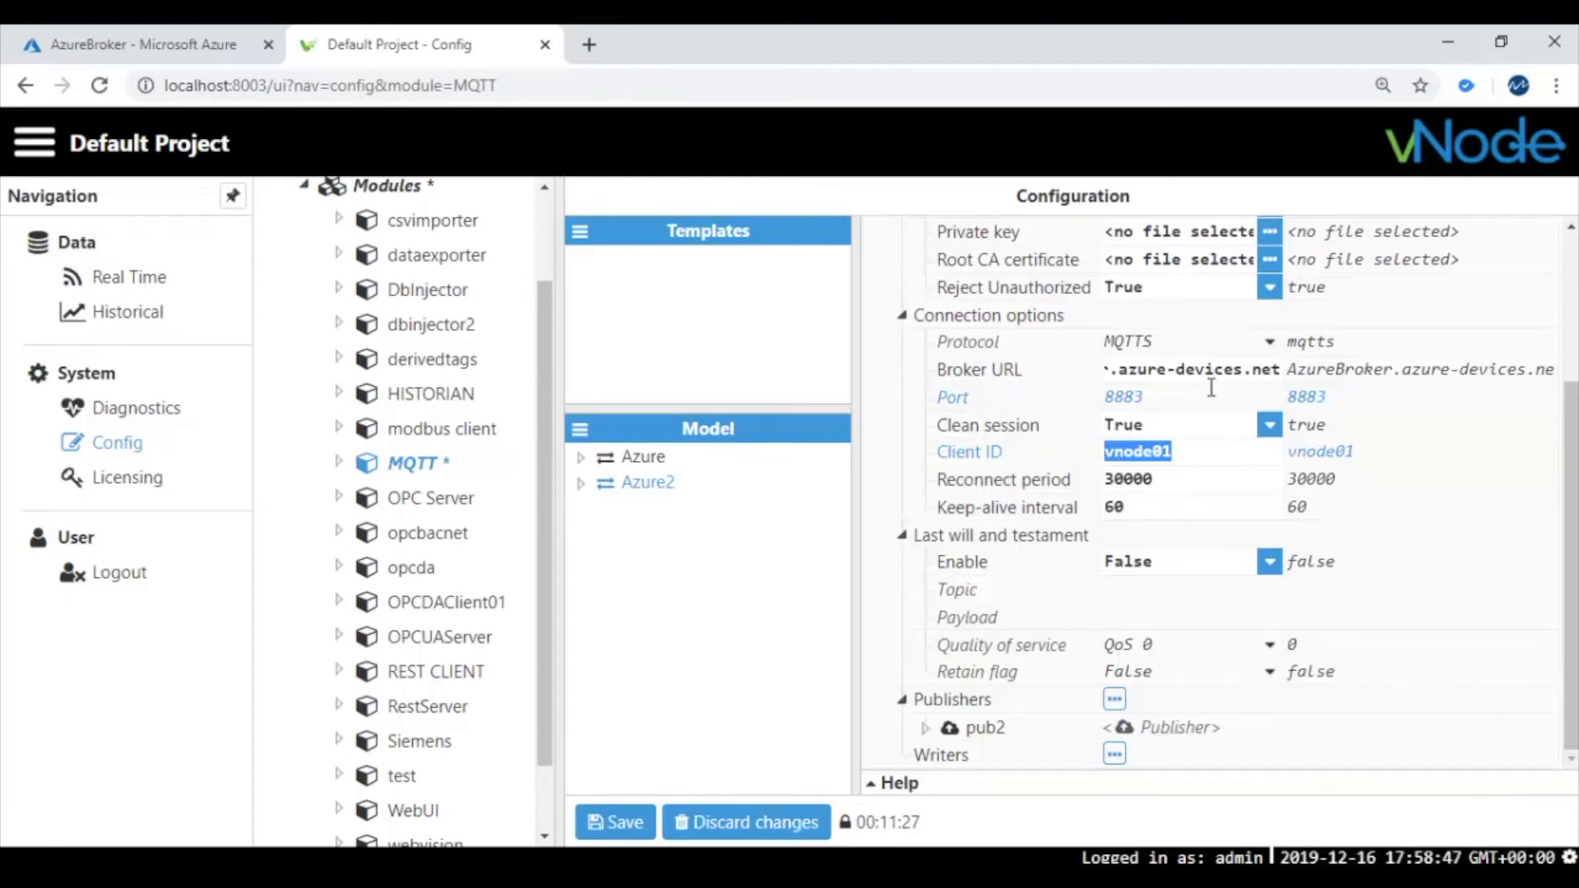
click(1181, 450)
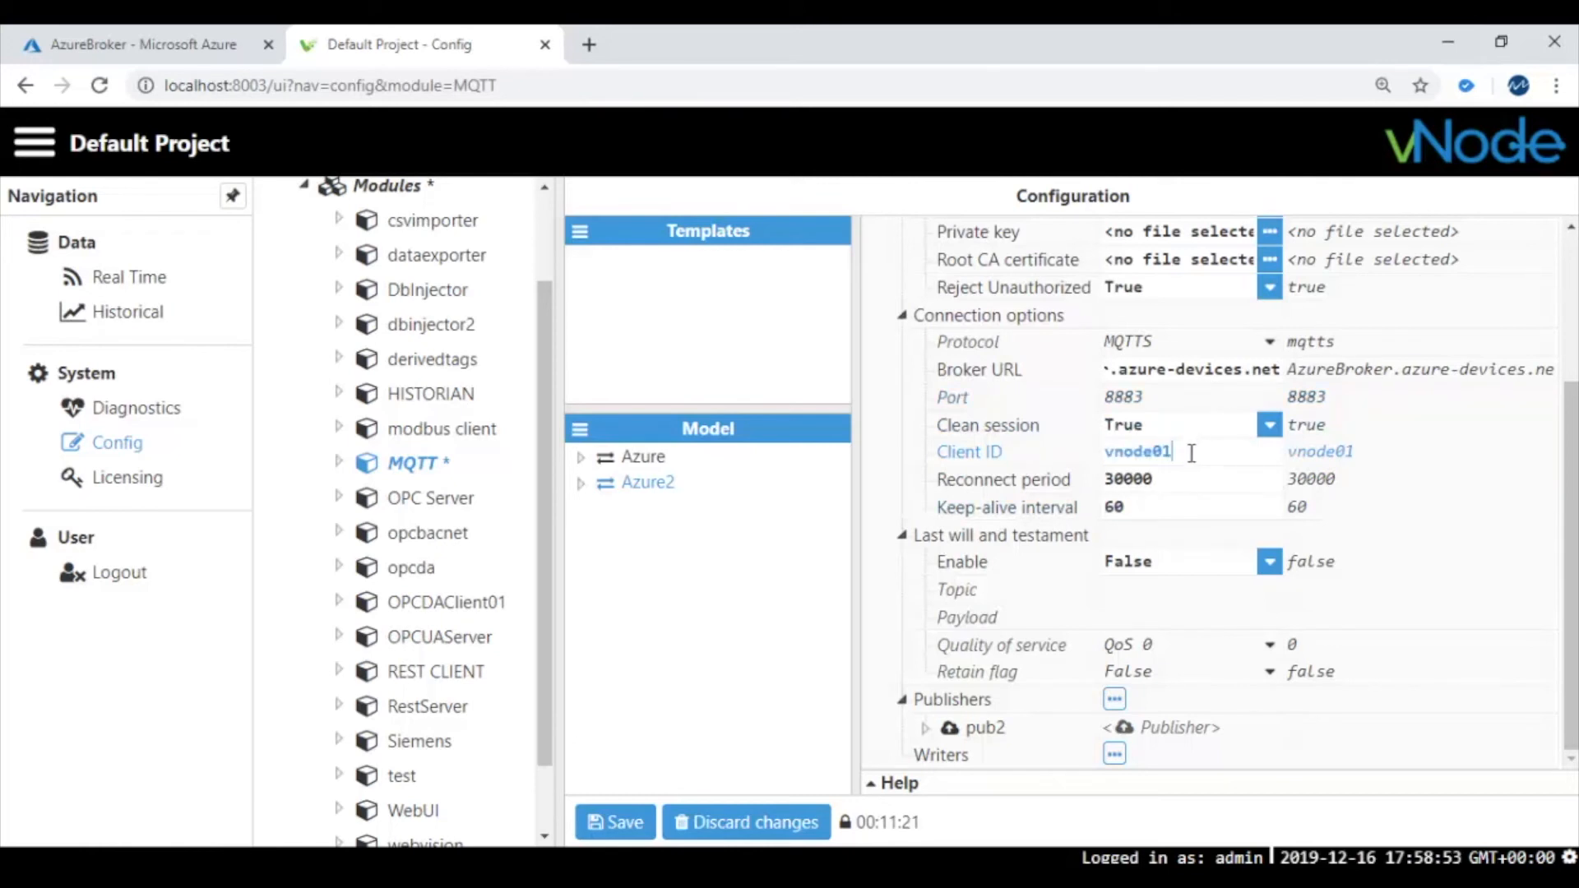
double_click(1133, 451)
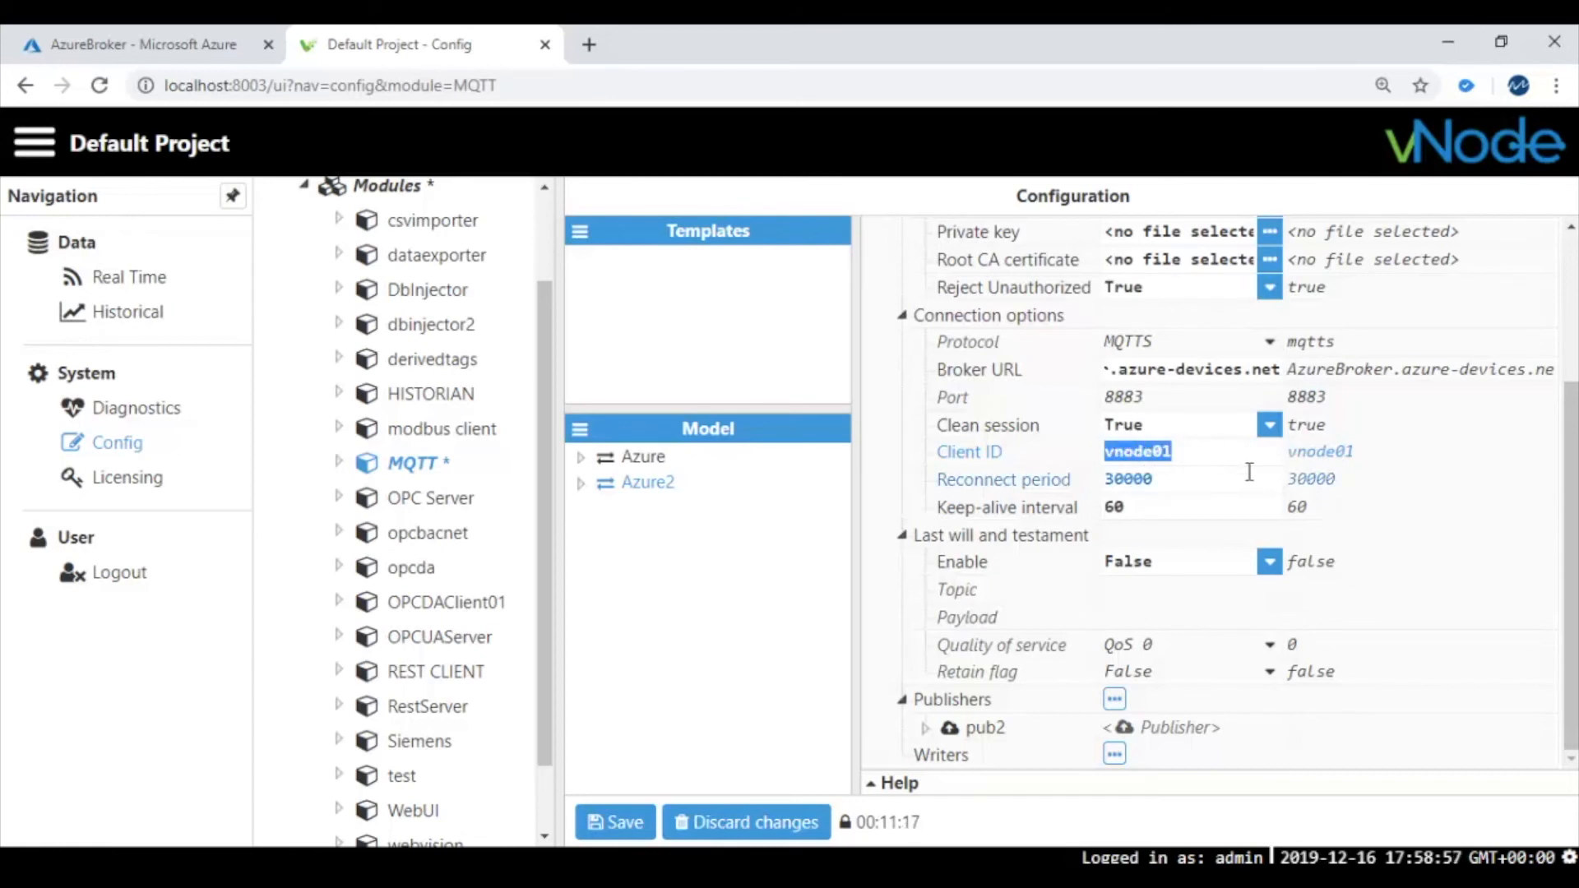
click(1189, 457)
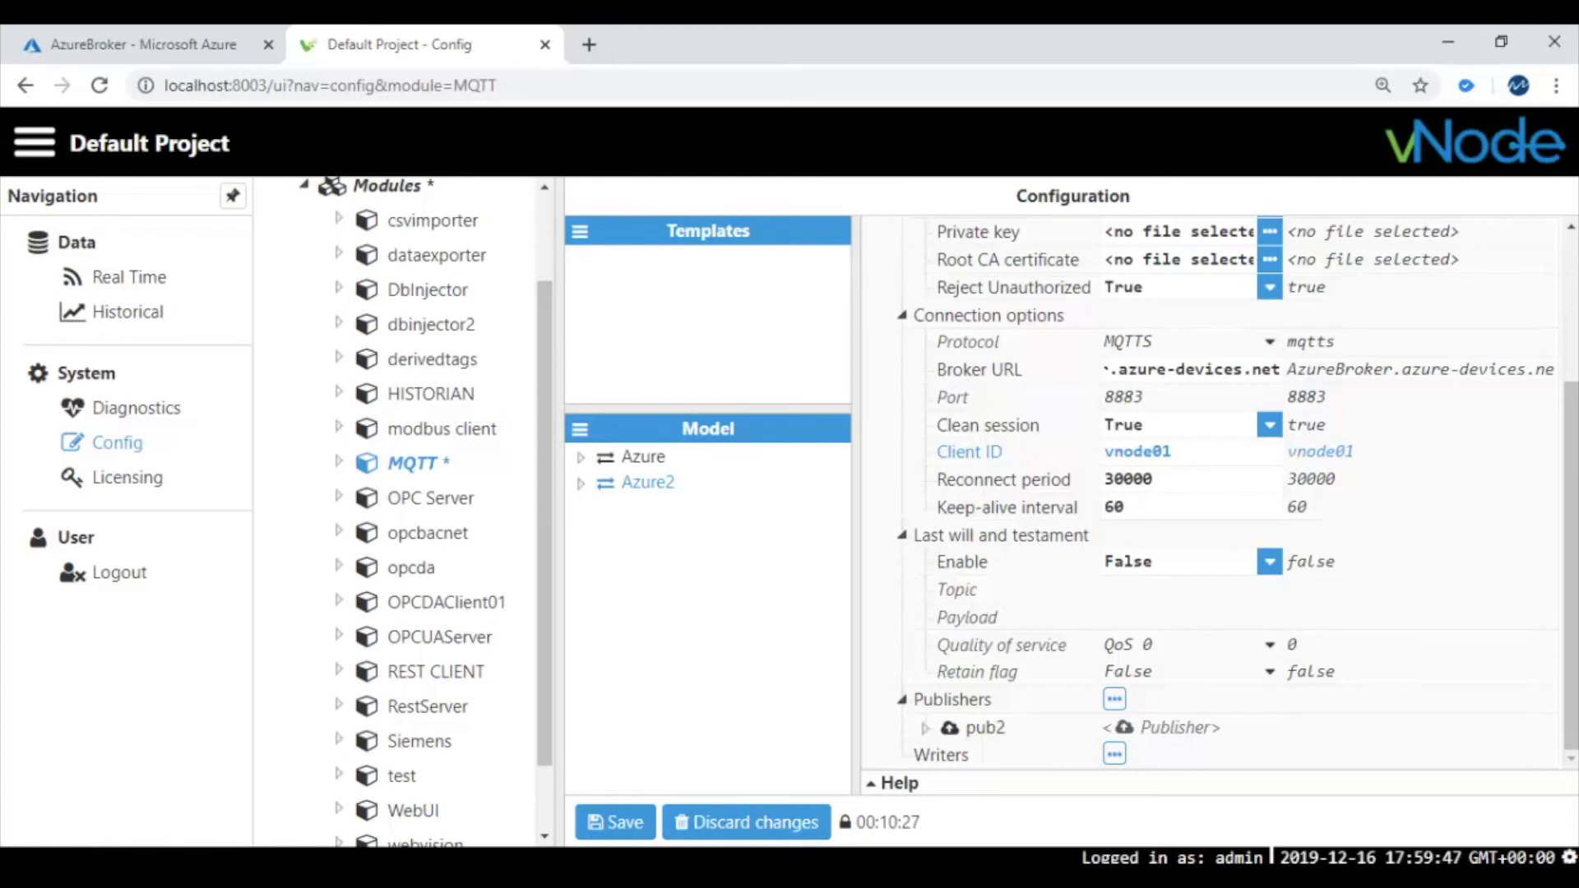
Expand pub2 to show its topic devices/vnode01/messages/…, QoS 1 and push interval 60000
click(923, 729)
right_click(938, 704)
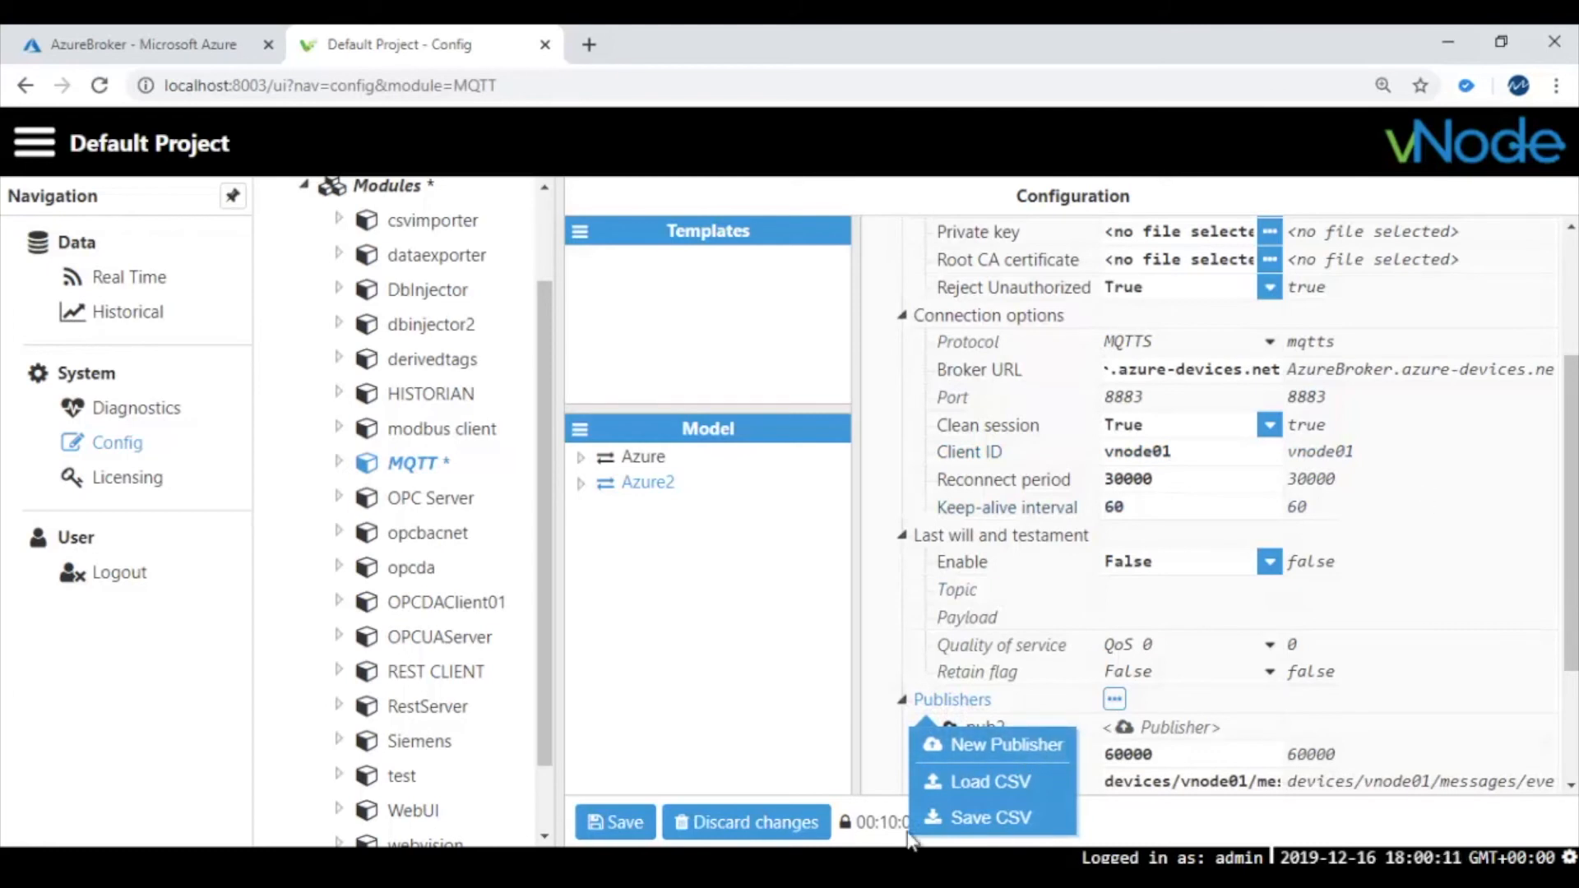
drag(1569, 640, 1571, 747)
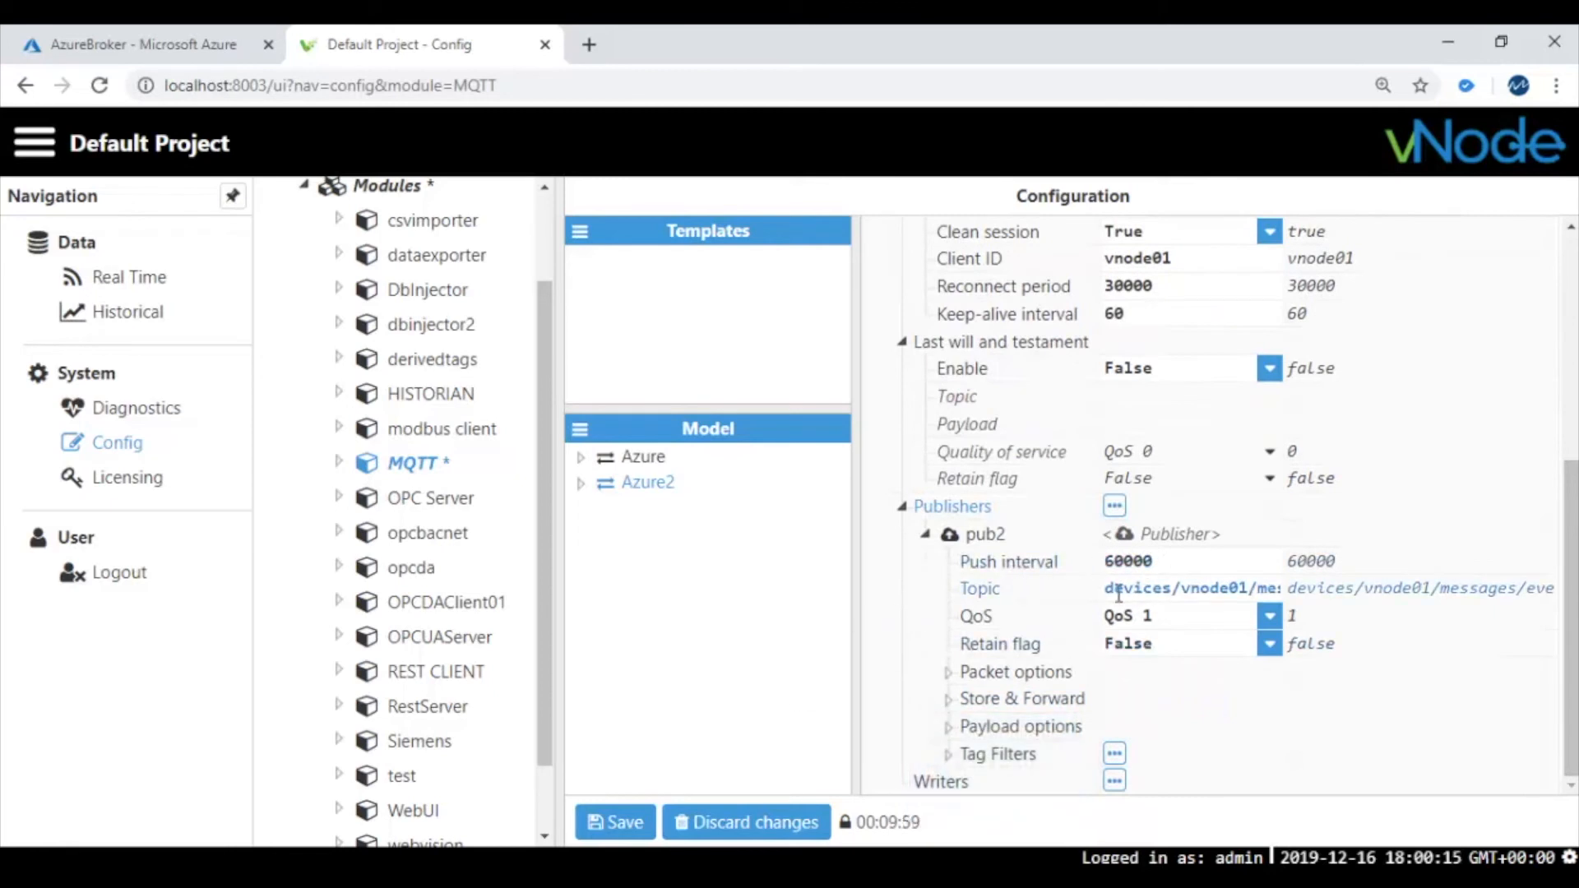
drag(1105, 588, 1315, 575)
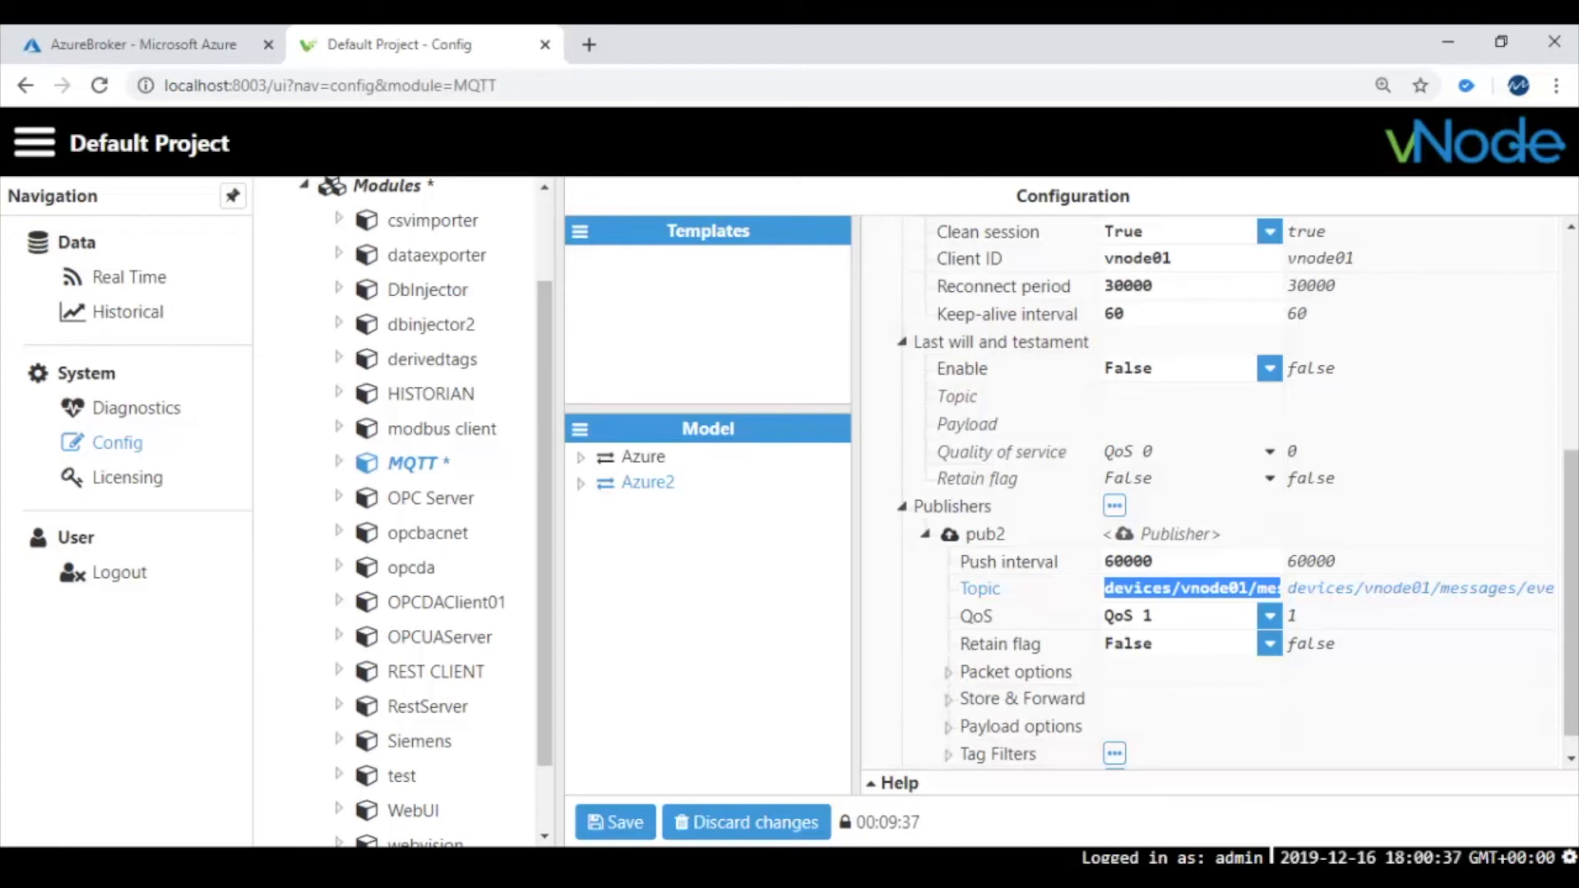
click(1181, 588)
drag(1107, 589, 1300, 576)
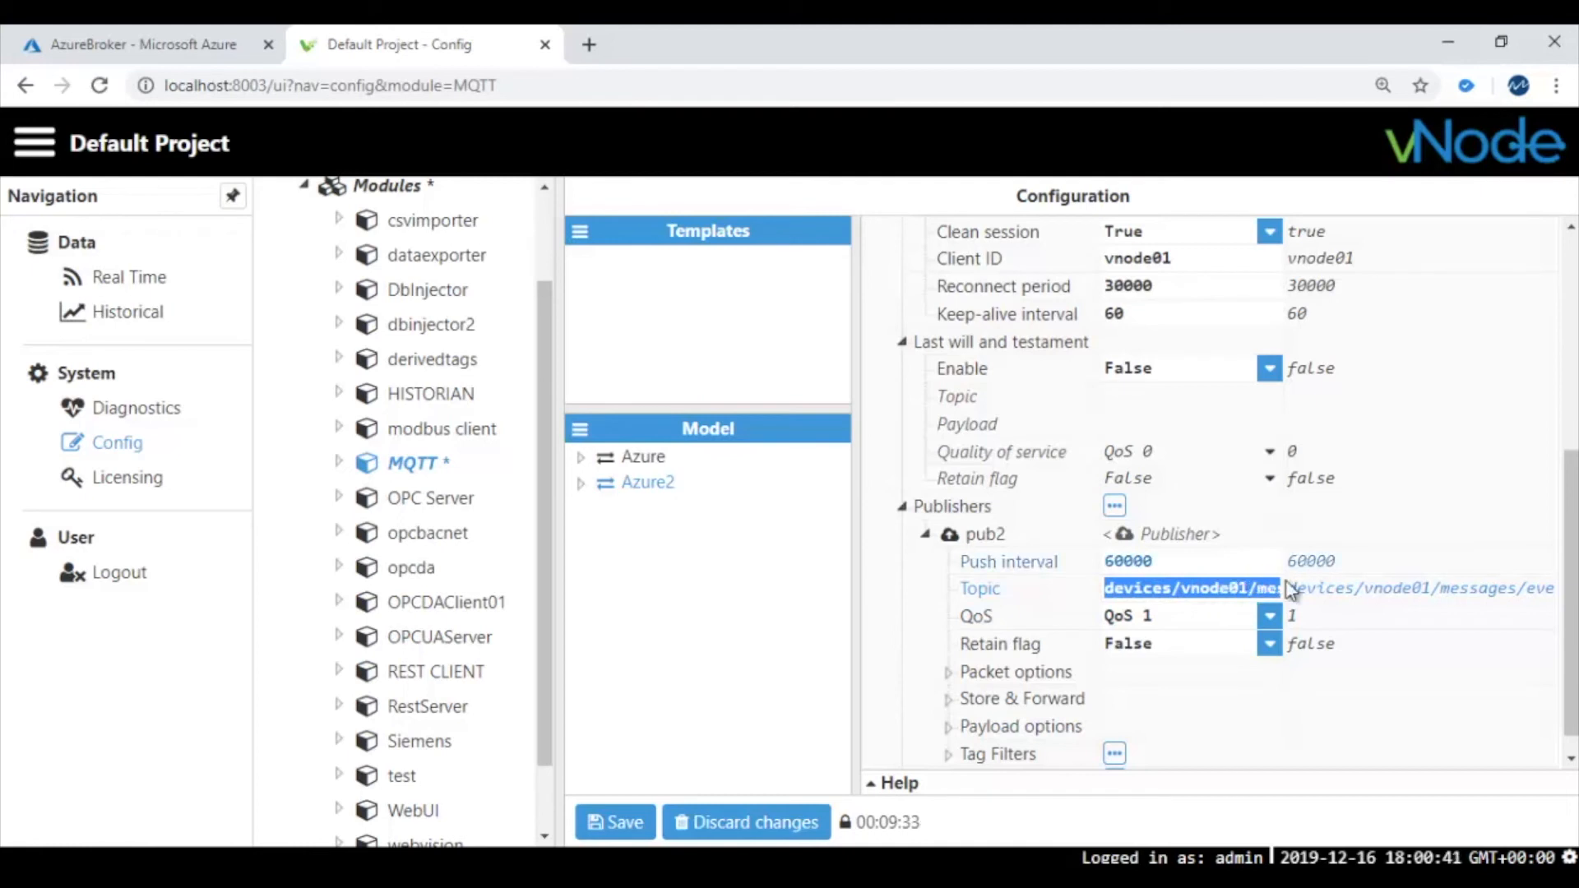
key(Right)
key(Right)
key(Right)
key(Right)
key(Right)
key(Right)
key(Right)
key(Right)
key(Right)
key(Right)
key(Right)
key(Right)
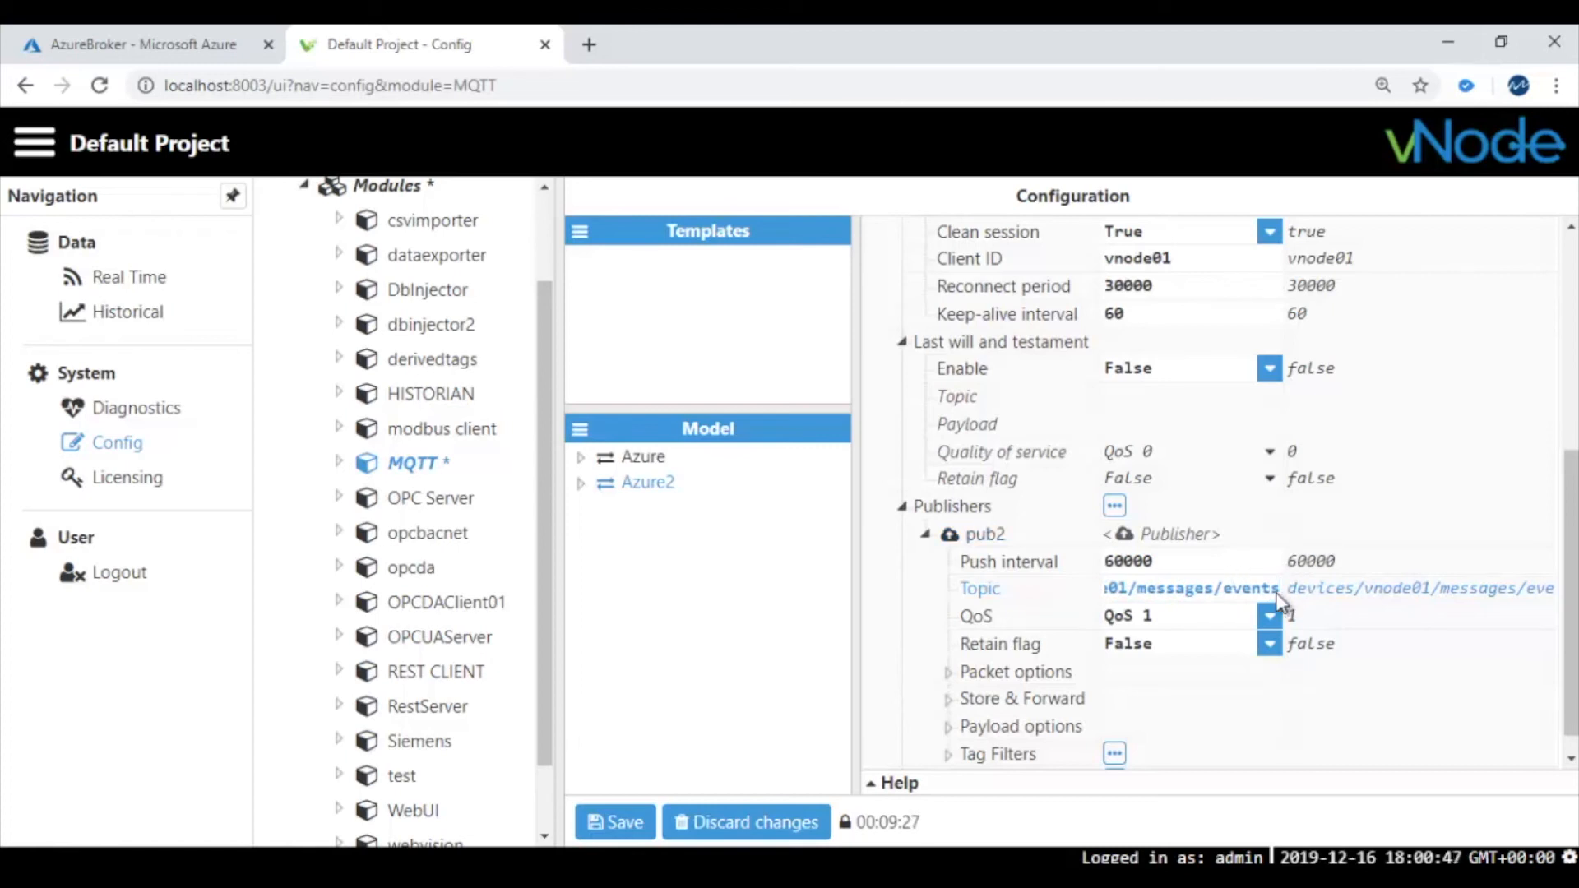
drag(1274, 585, 1059, 589)
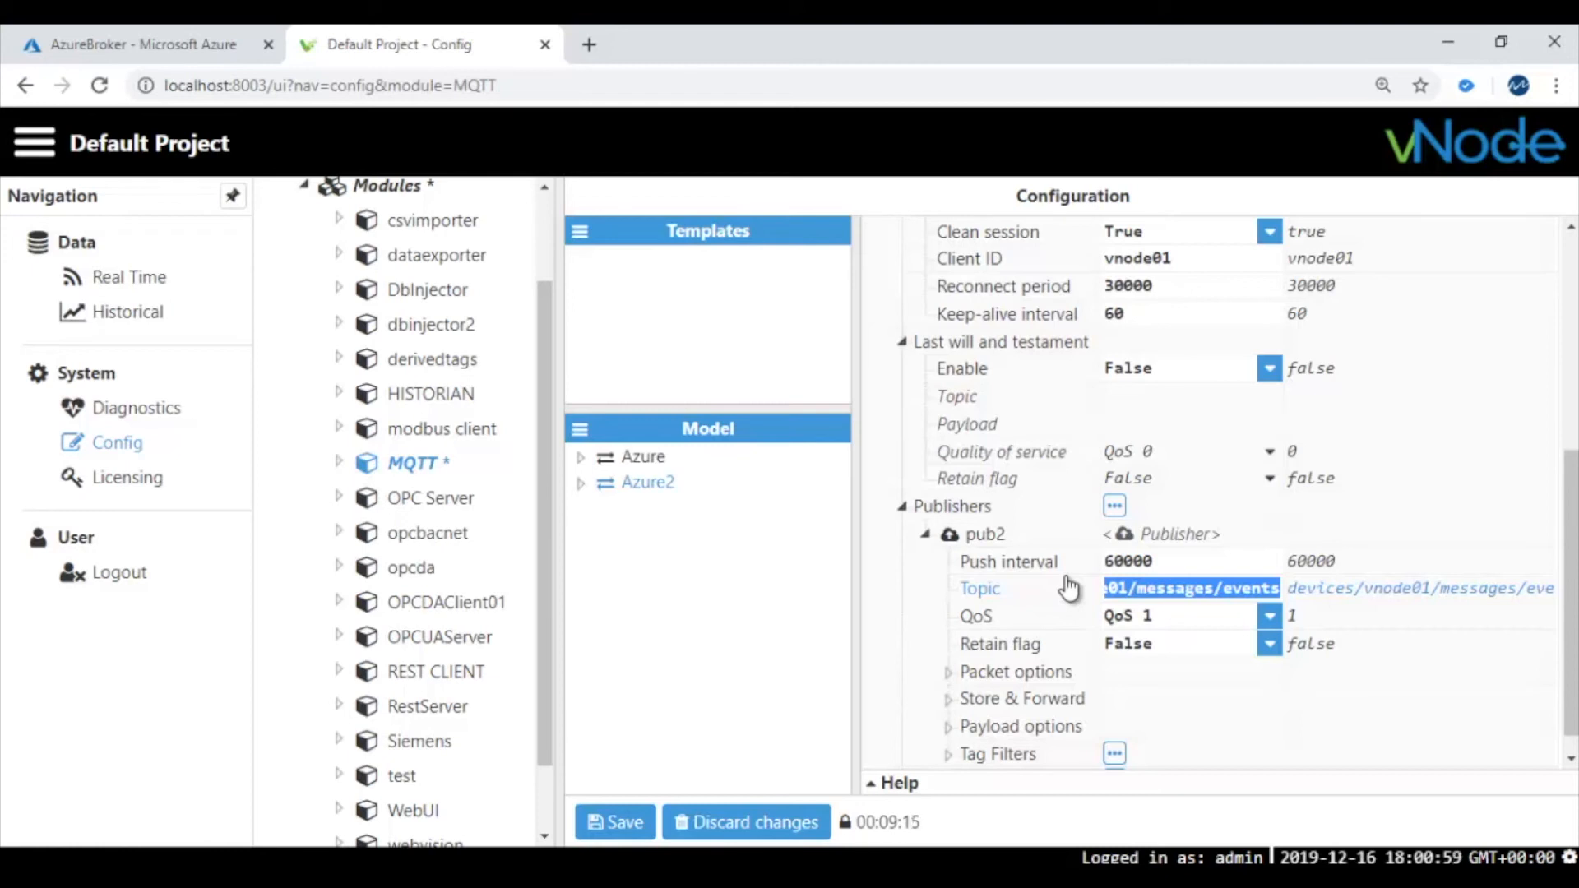
click(1188, 582)
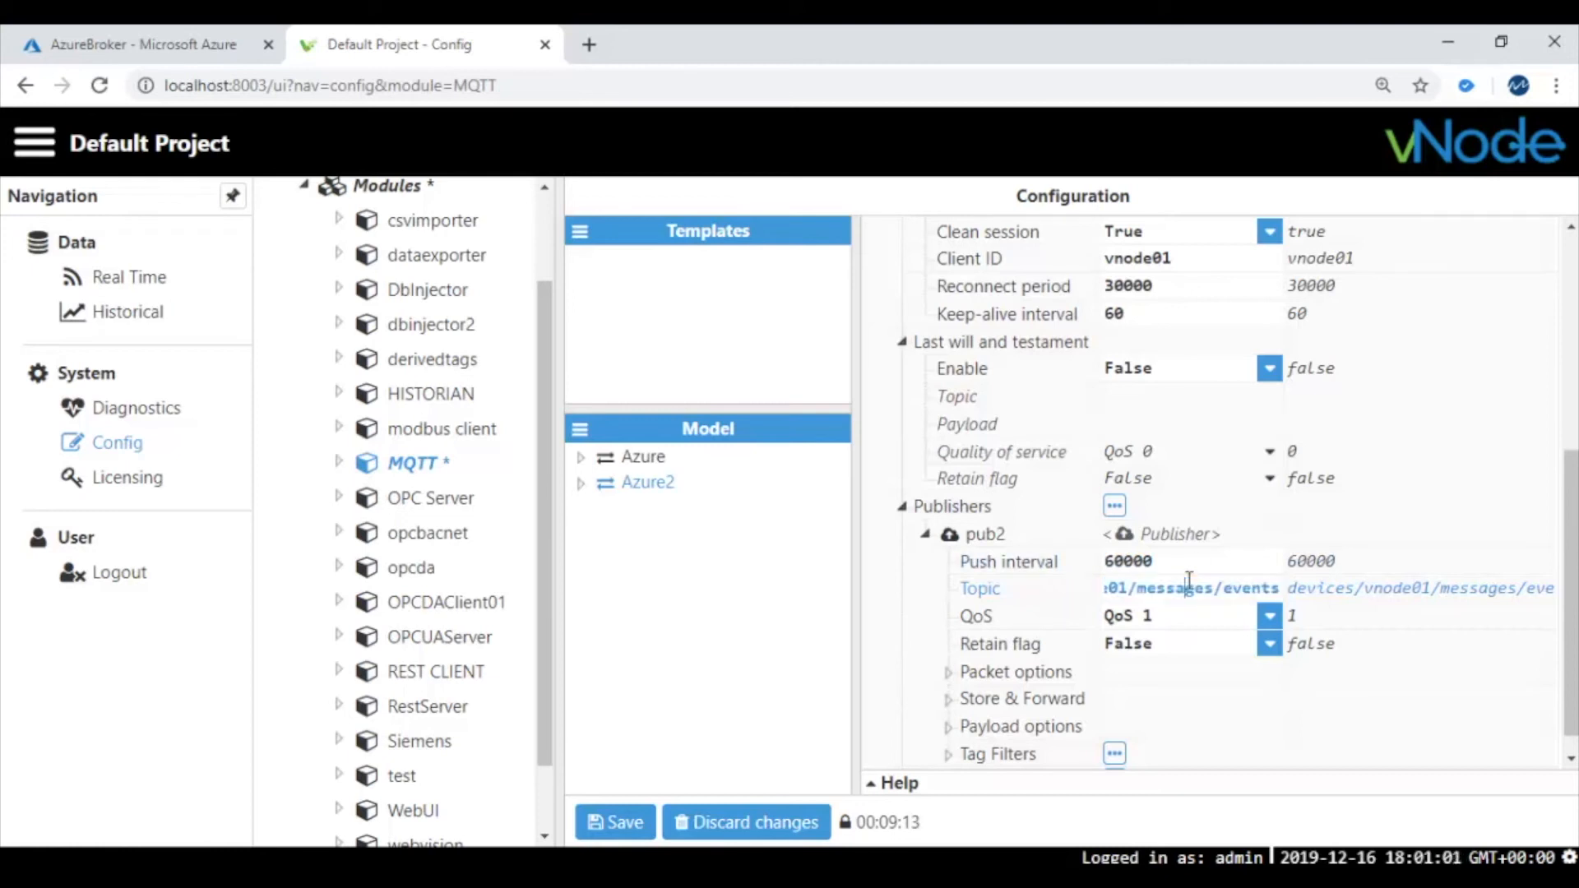
key(Left)
key(Left)
key(Left)
key(Left)
key(Left)
key(Left)
key(Left)
key(Left)
key(Left)
key(Left)
key(Left)
key(Left)
key(Left)
key(Left)
key(Left)
key(Left)
key(Left)
key(Left)
key(Left)
key(Left)
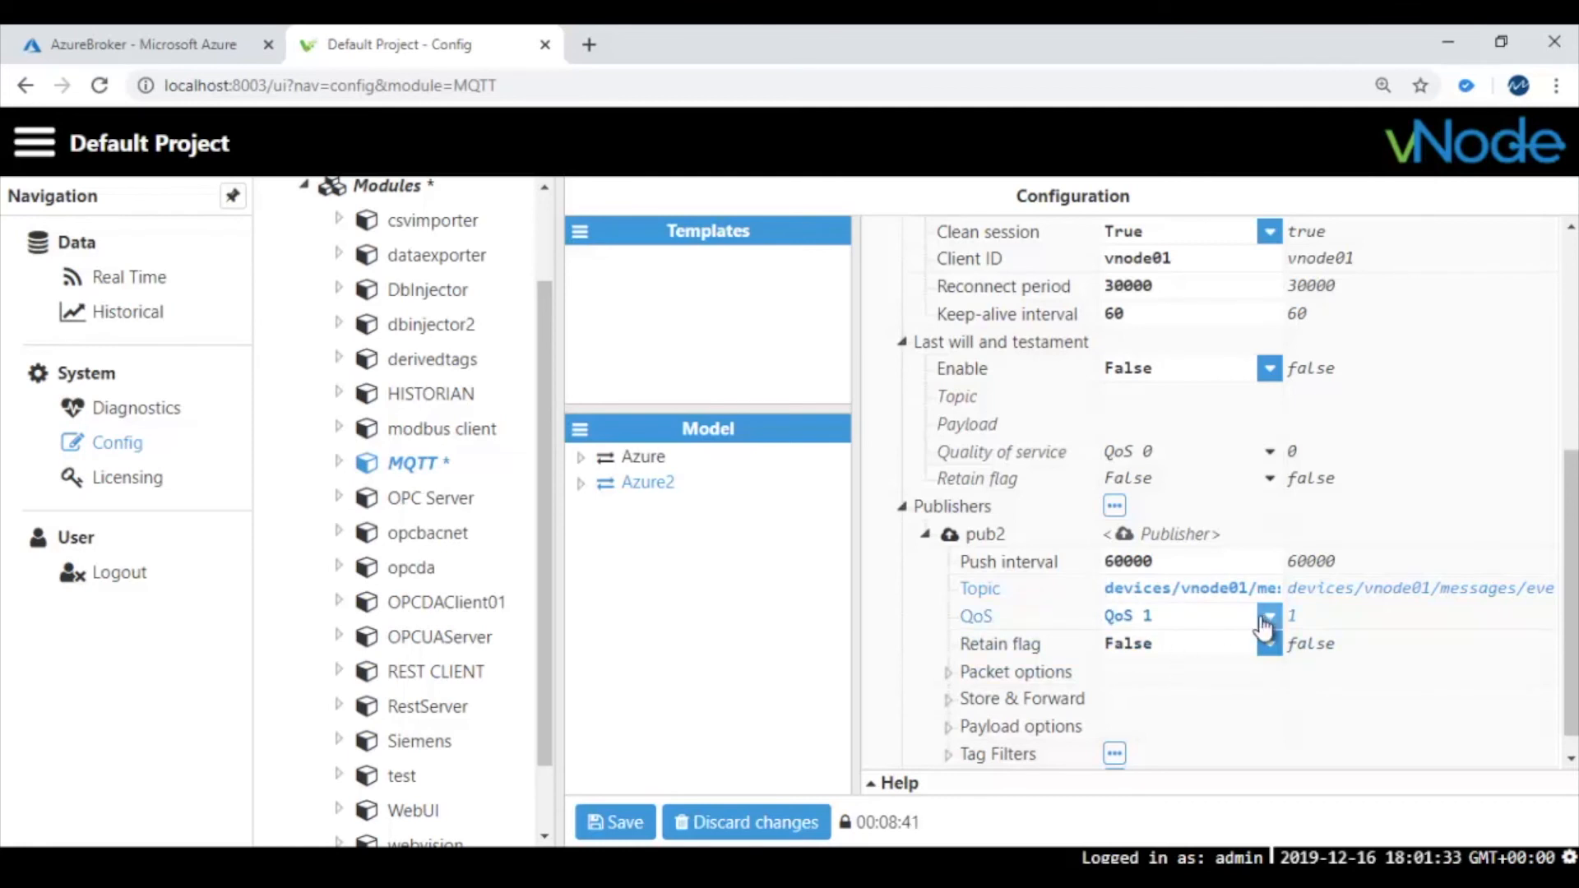
scroll(1185, 667, down, 1)
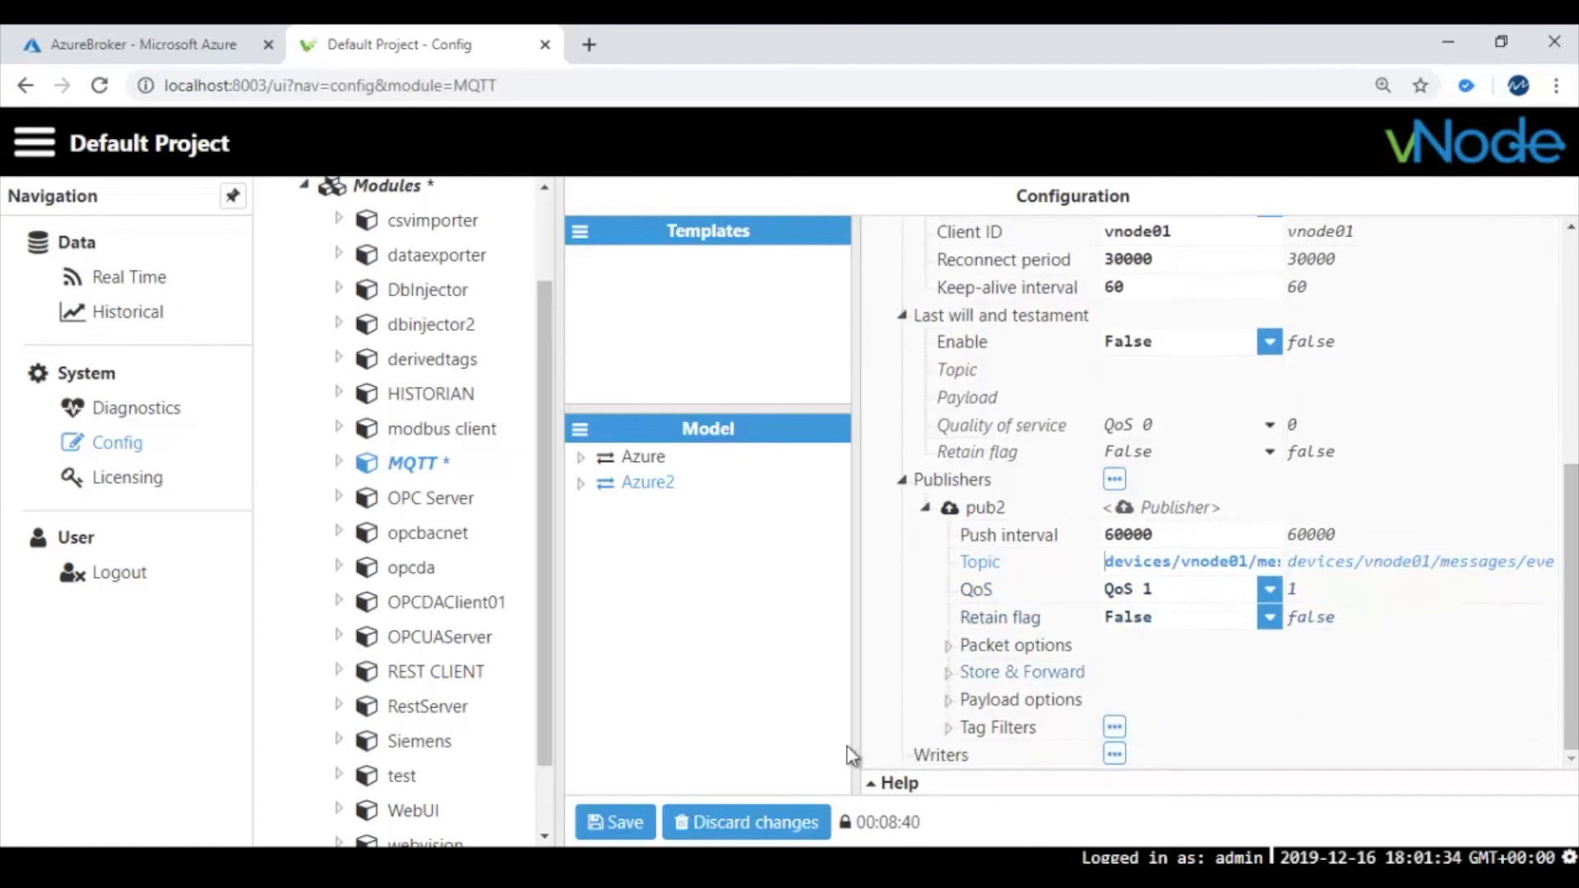
Expand pub2's Tag Filters and tagfilter to reveal RegEx pattern /sim/power with Ignore case False
click(948, 731)
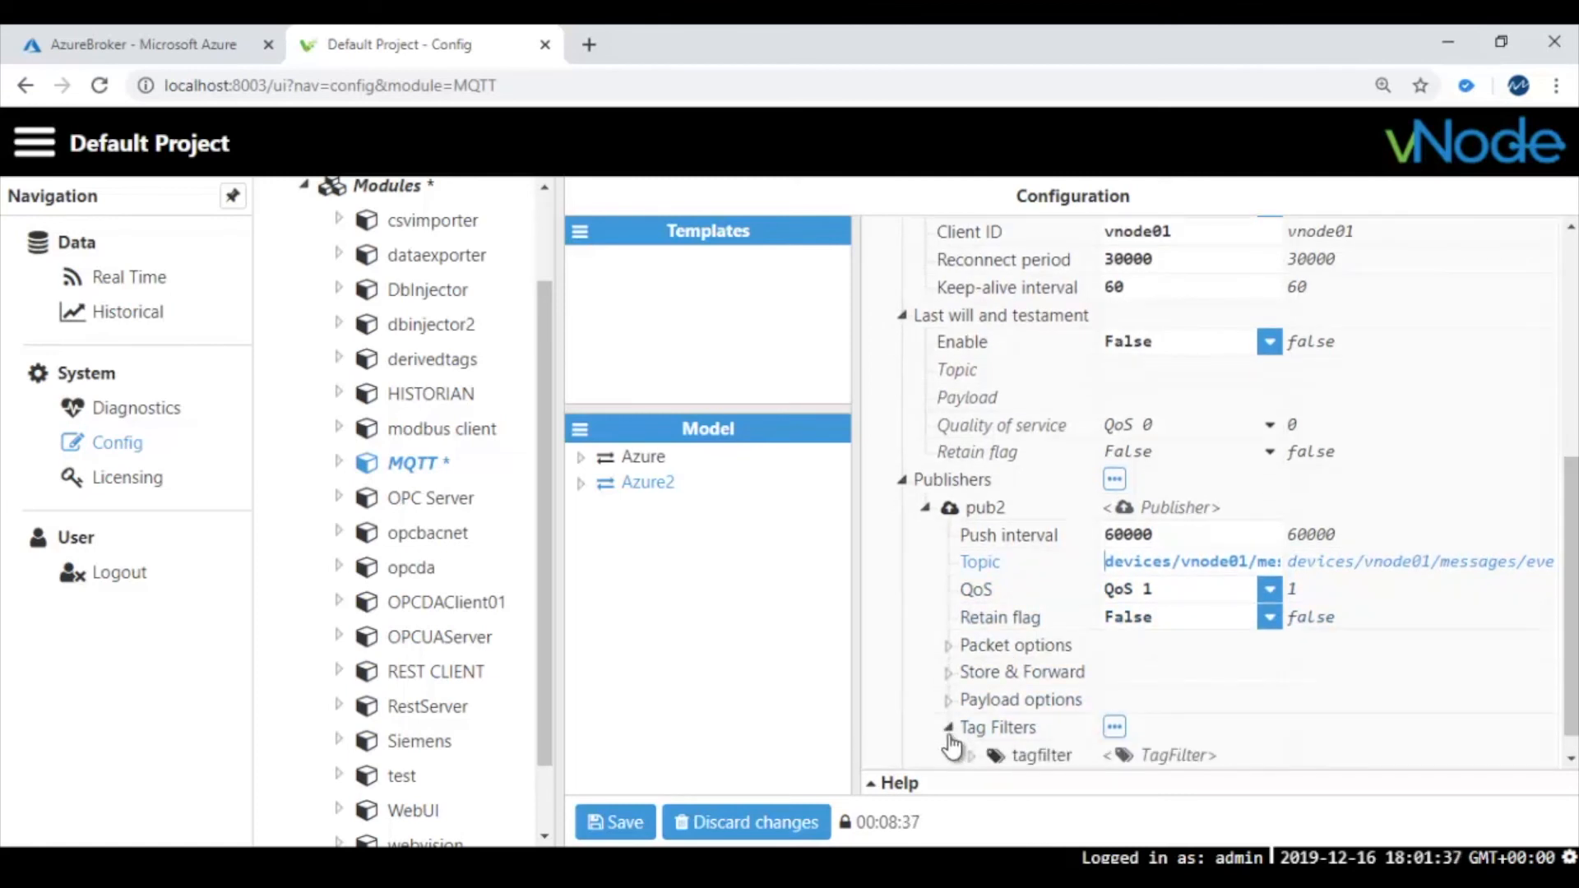
scroll(948, 740, down, 1)
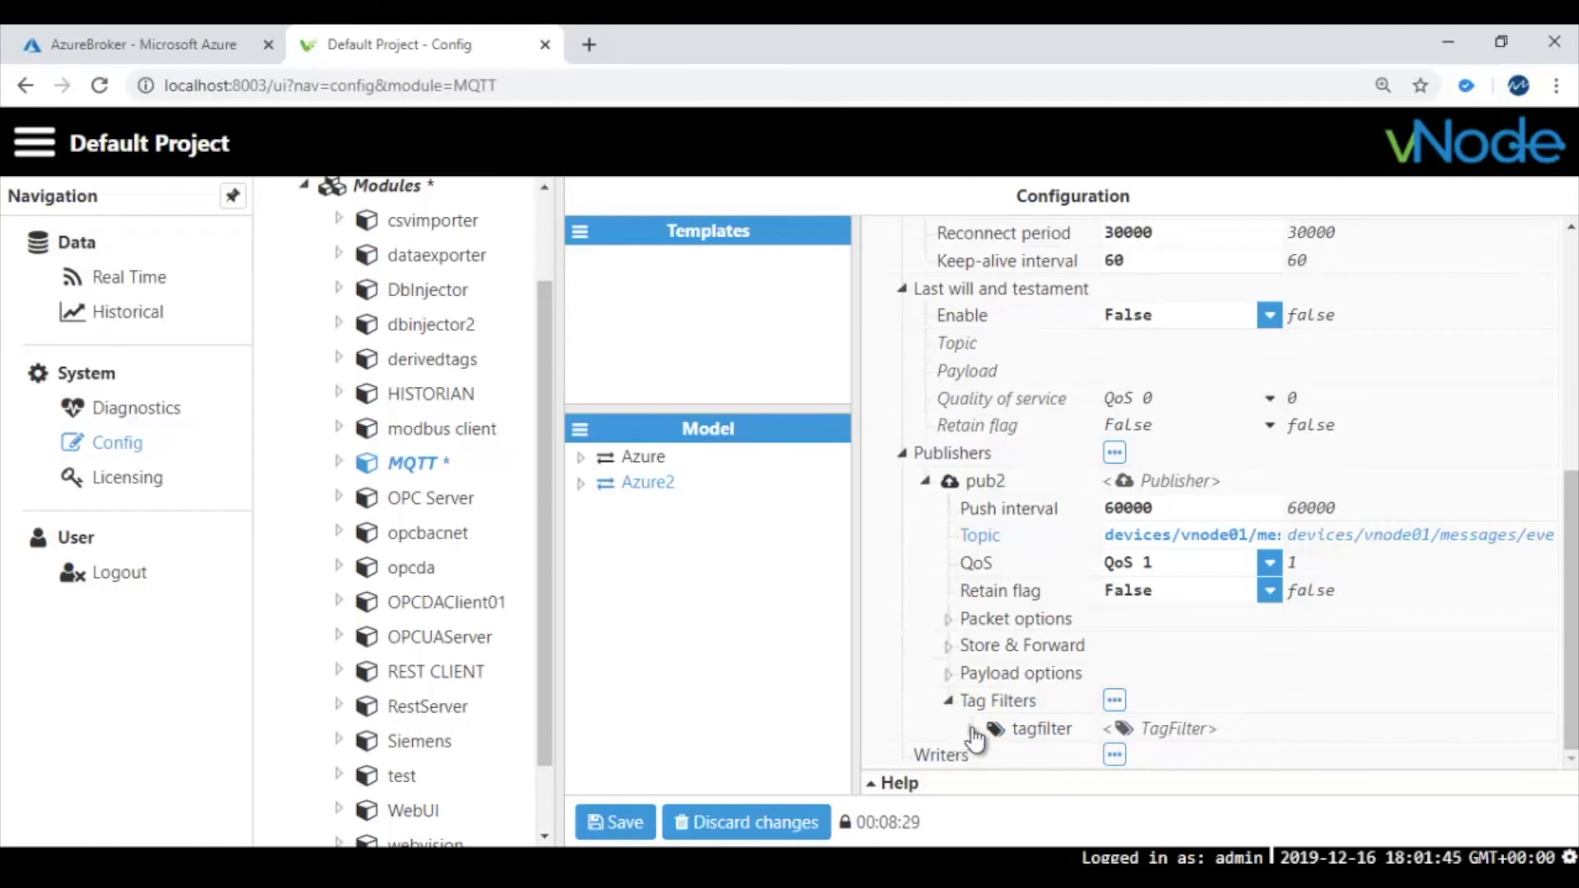
click(973, 731)
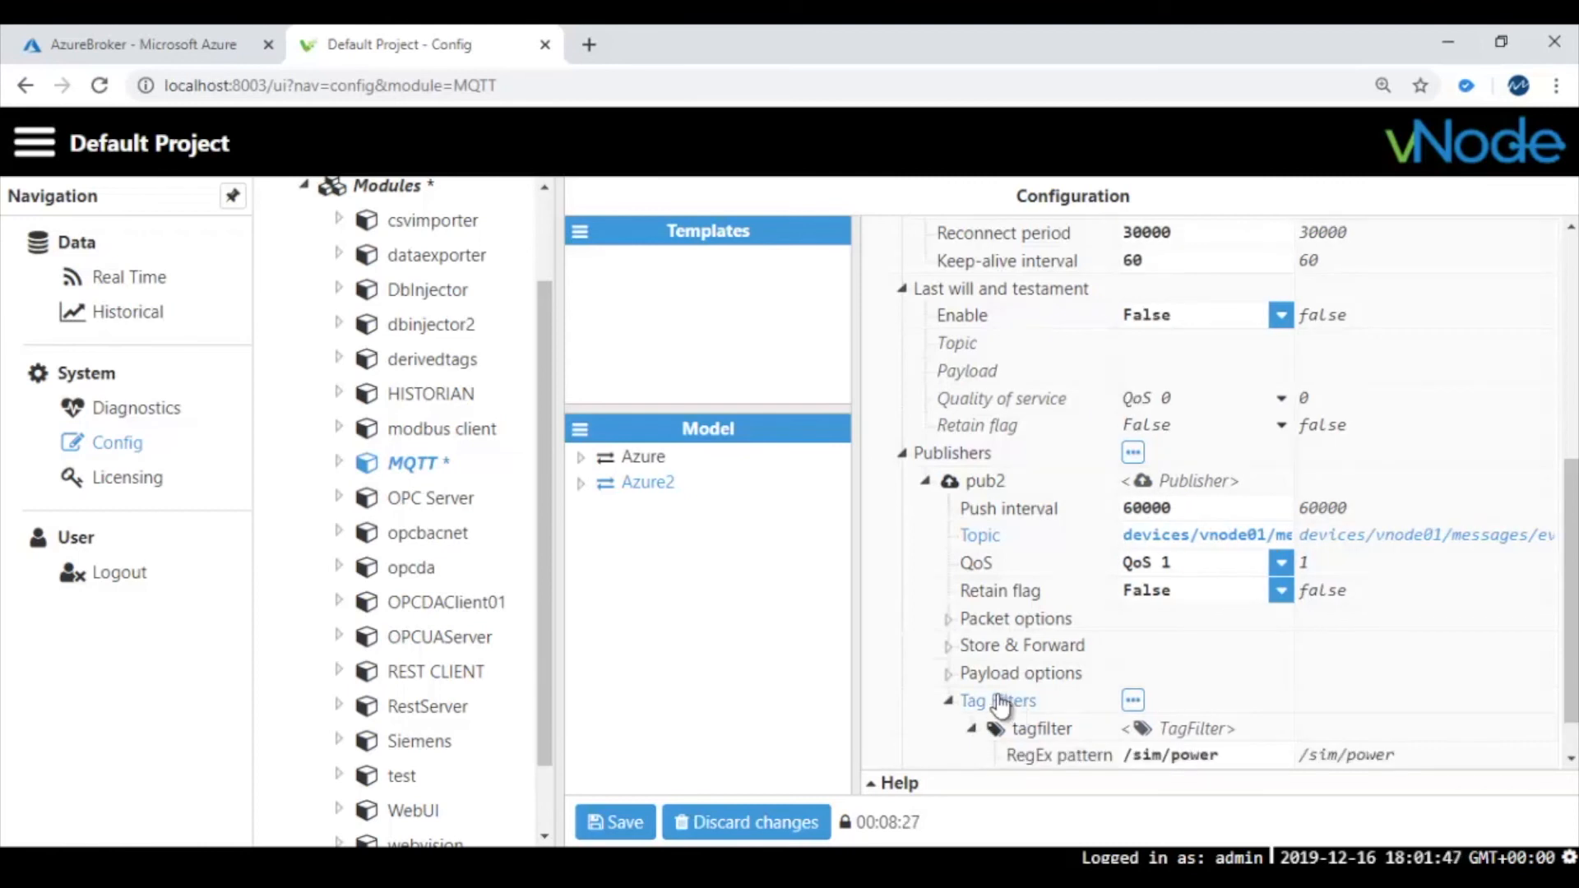
scroll(1012, 701, down, 1)
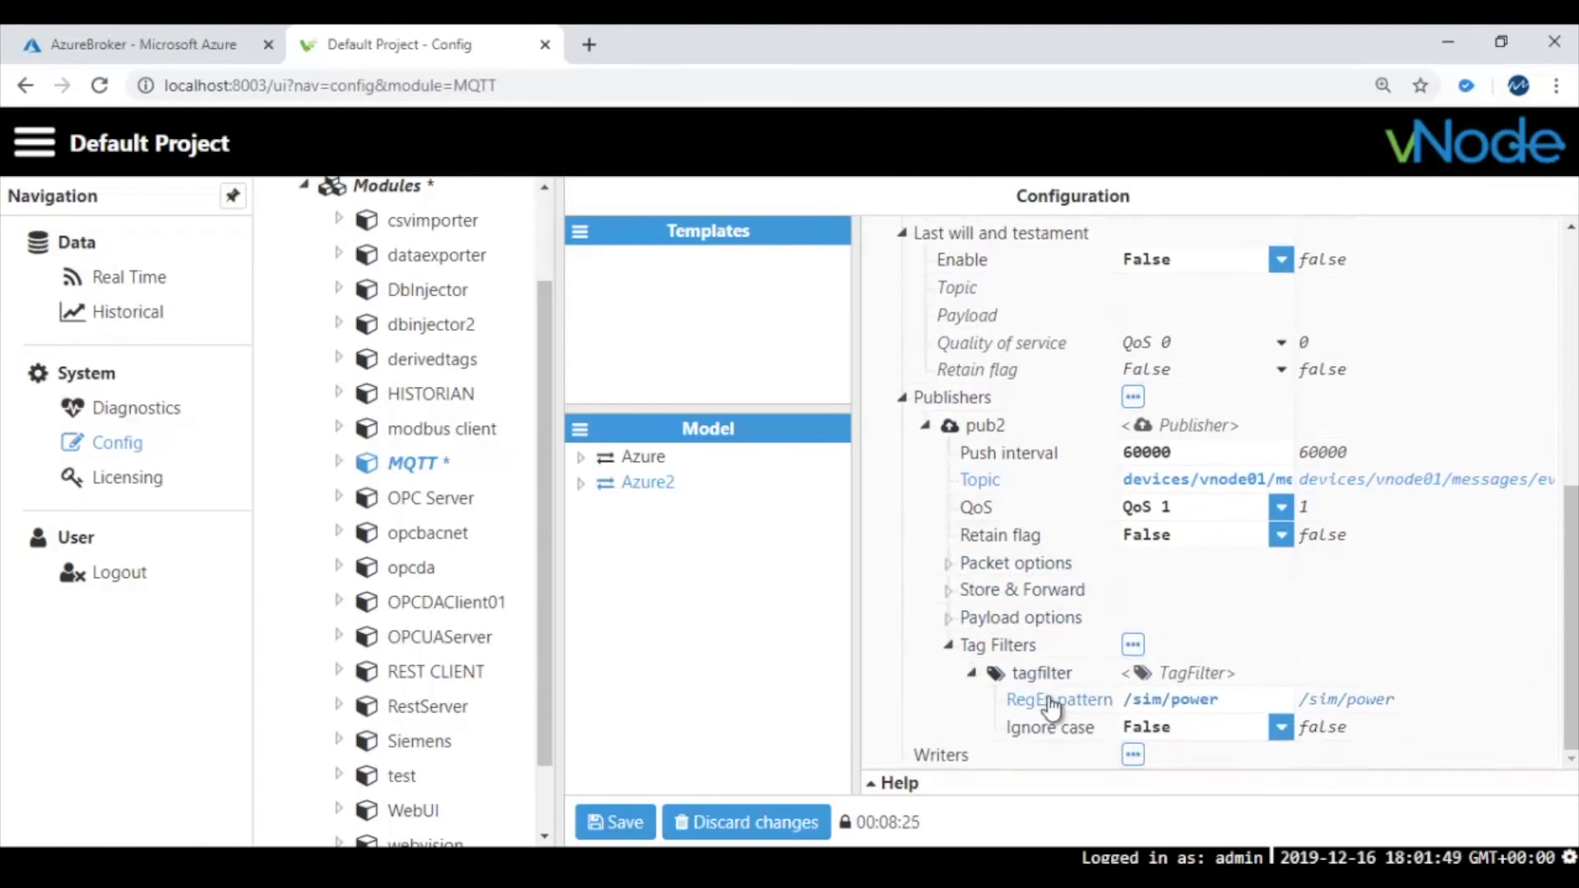
drag(1228, 700, 1120, 703)
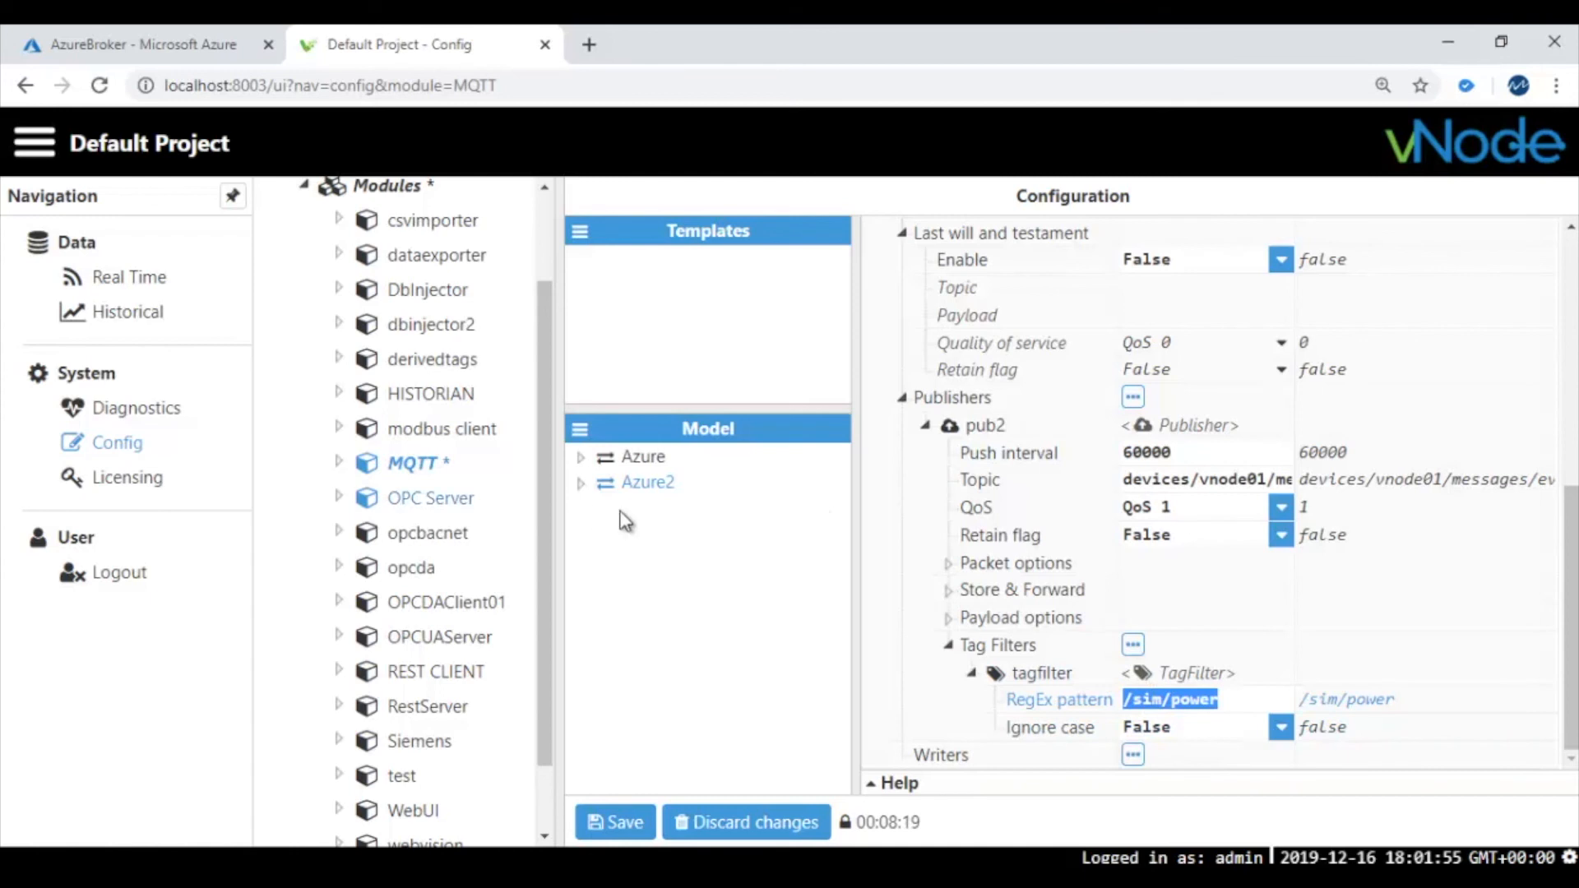
scroll(493, 345, up, 3)
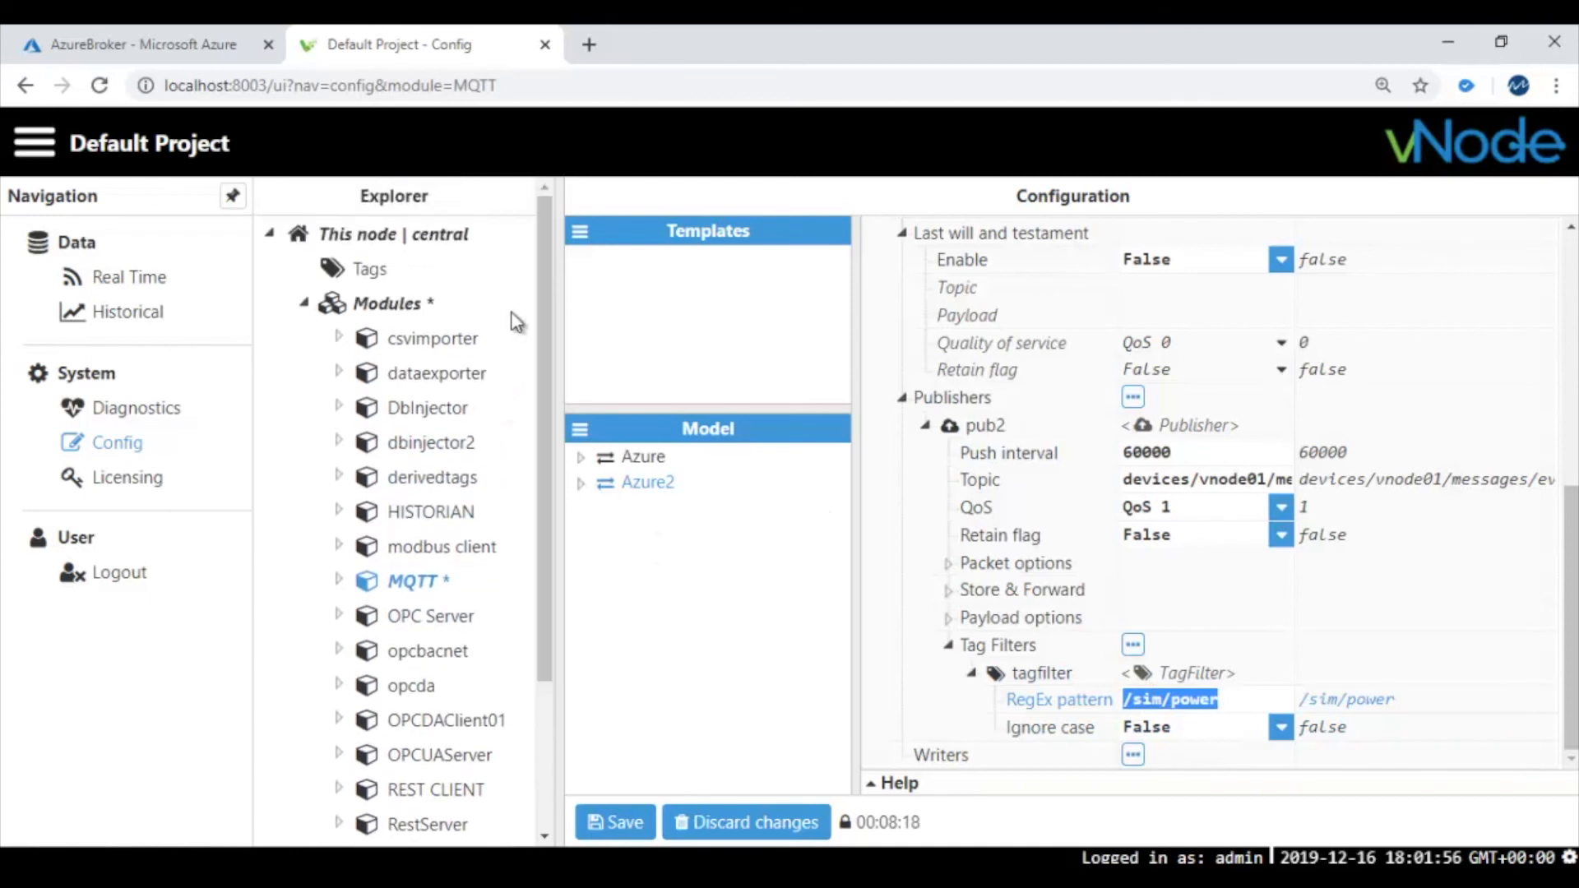
click(366, 269)
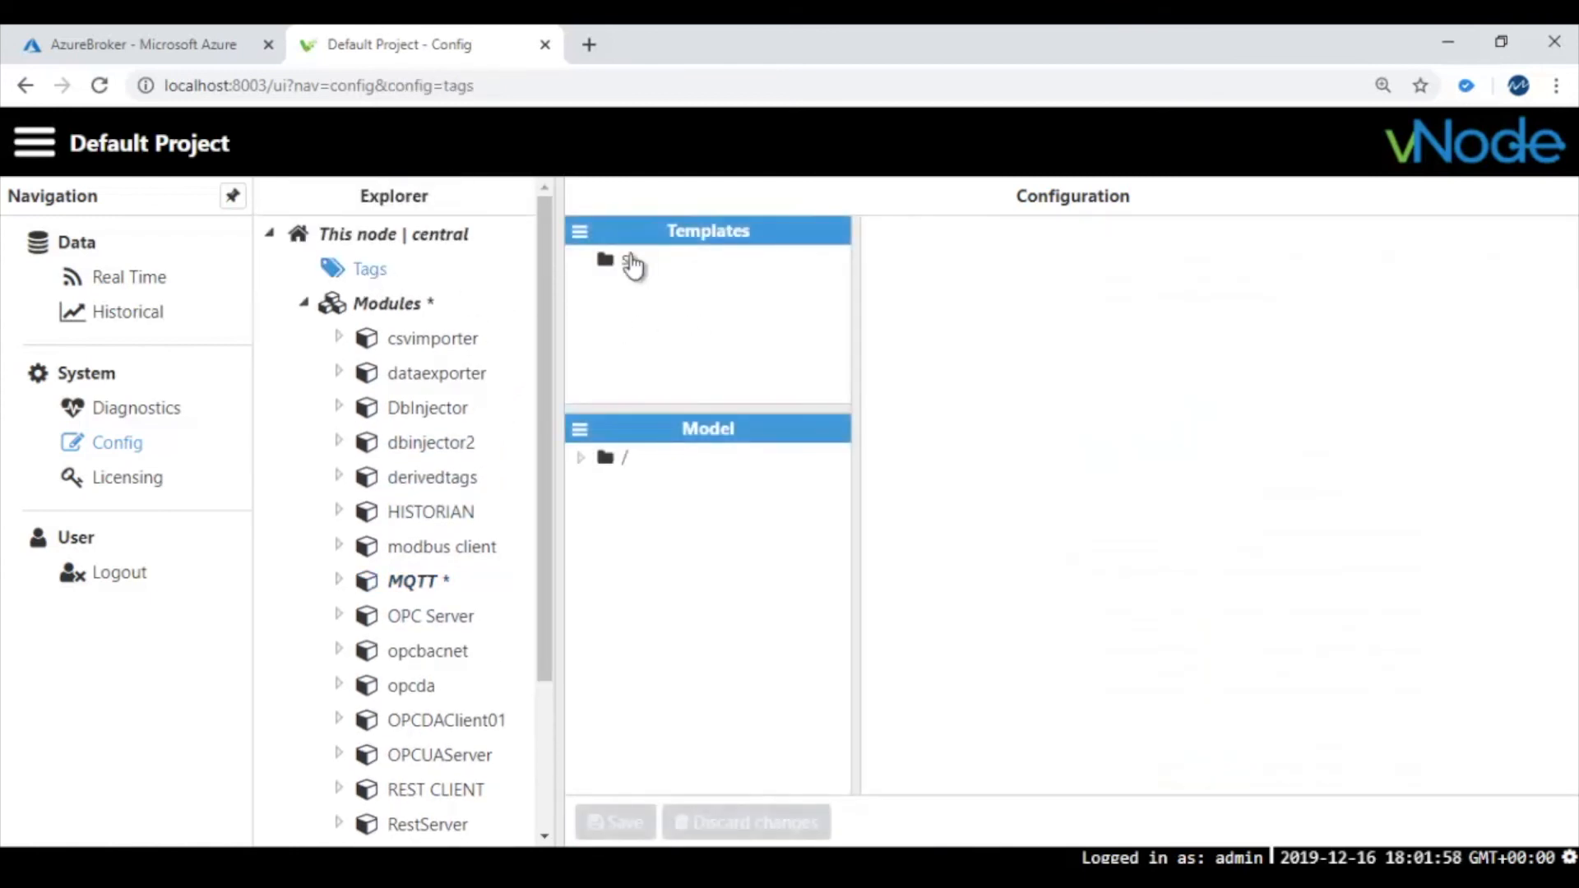
click(581, 458)
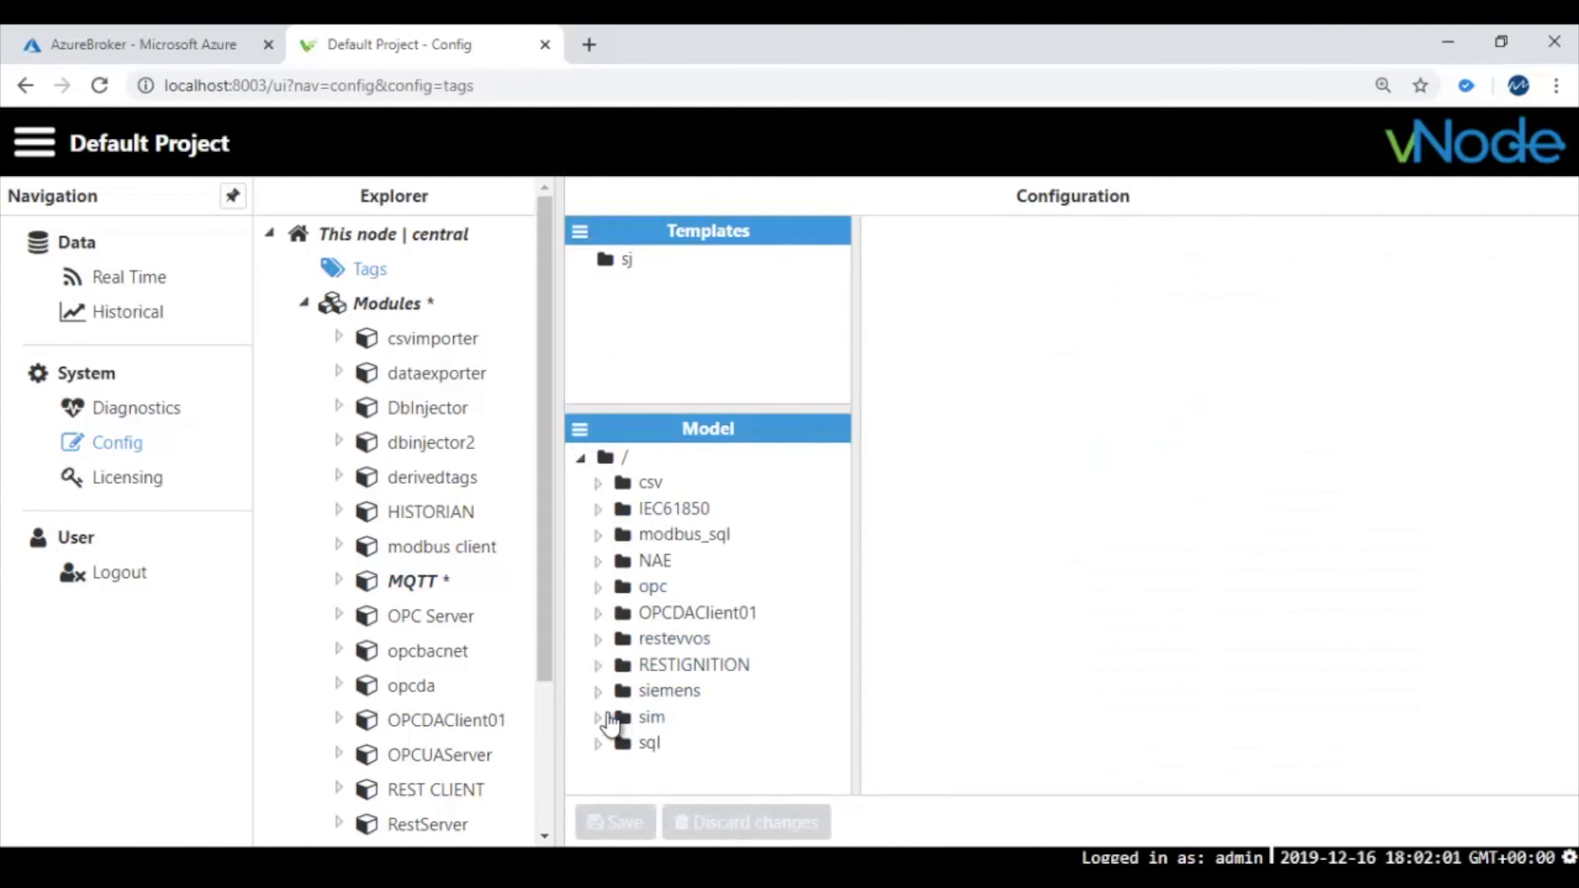
click(599, 718)
scroll(649, 744, down, 3)
click(681, 705)
click(694, 678)
click(687, 704)
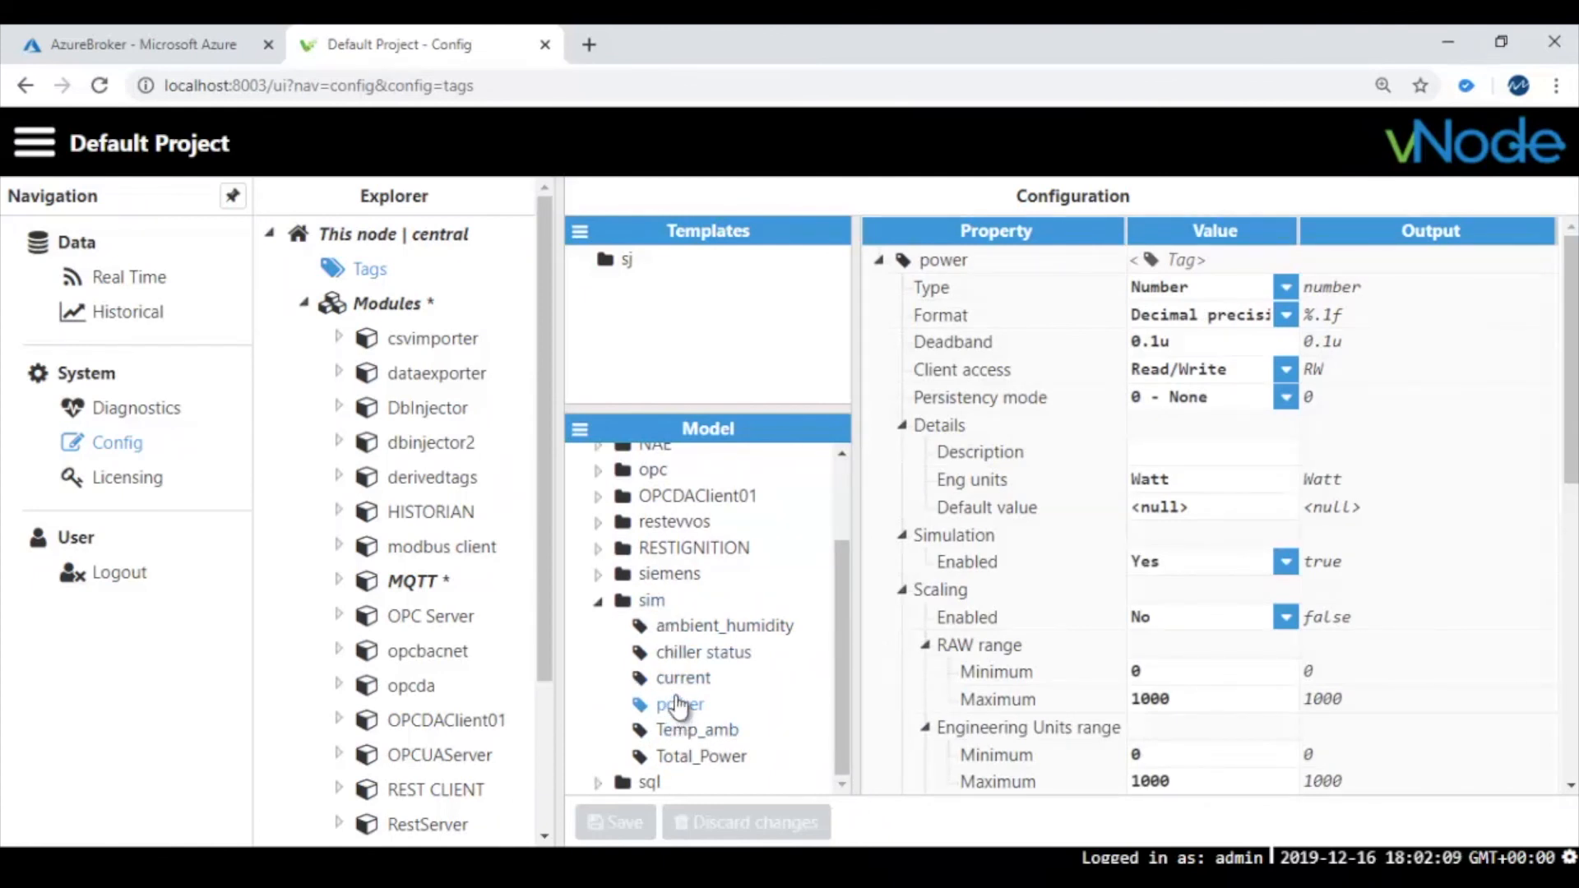
click(438, 586)
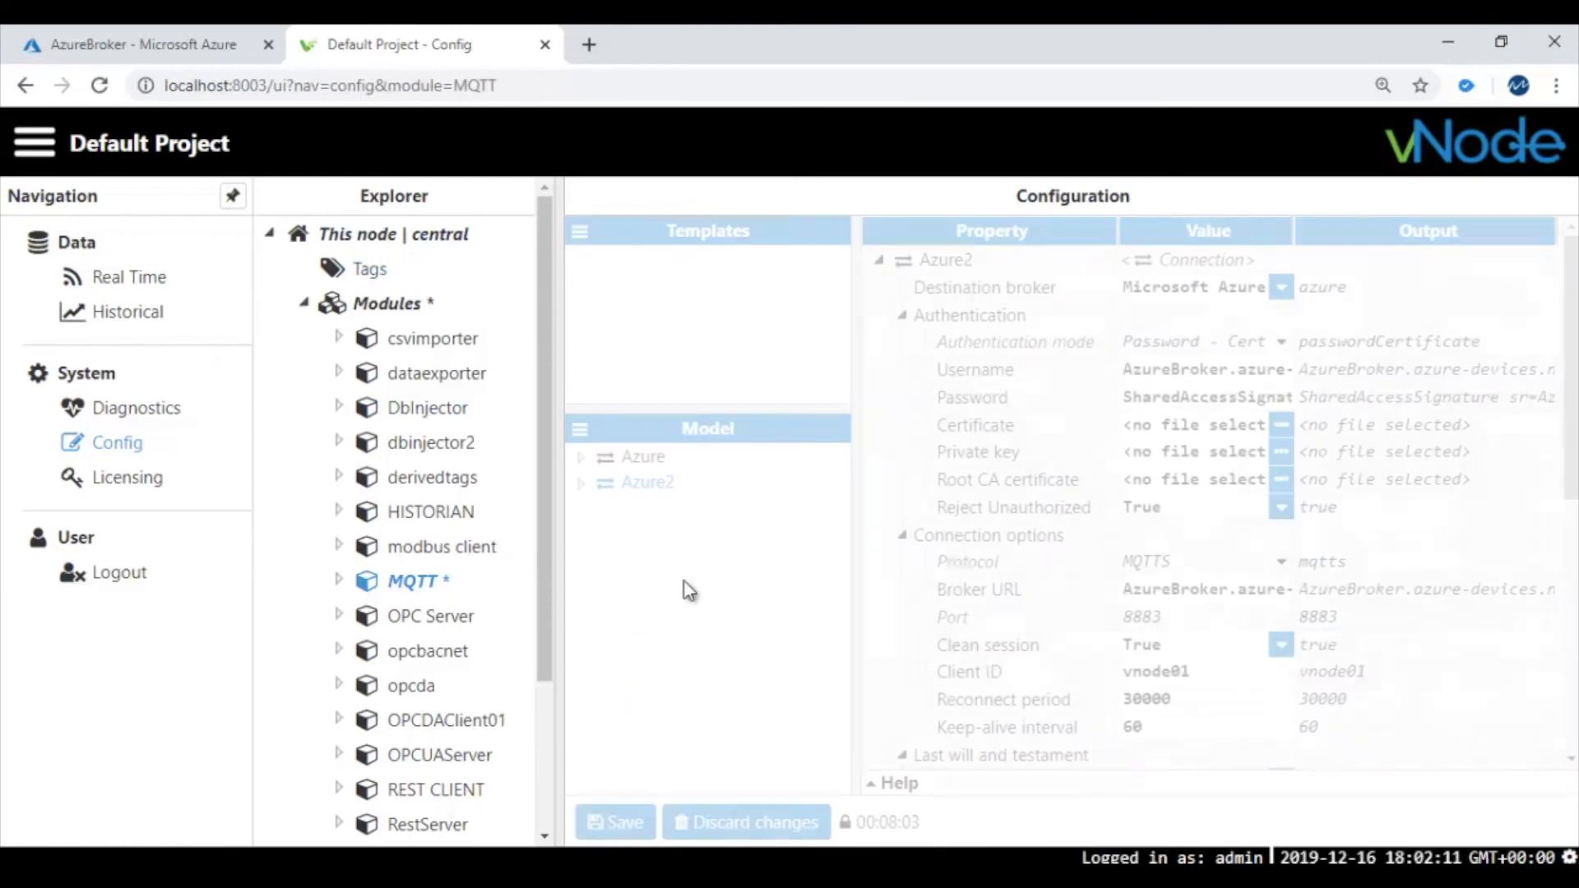
Save the MQTT configuration with pub2's /sim/power tag filter and confirm the module restart
scroll(1209, 693, down, 6)
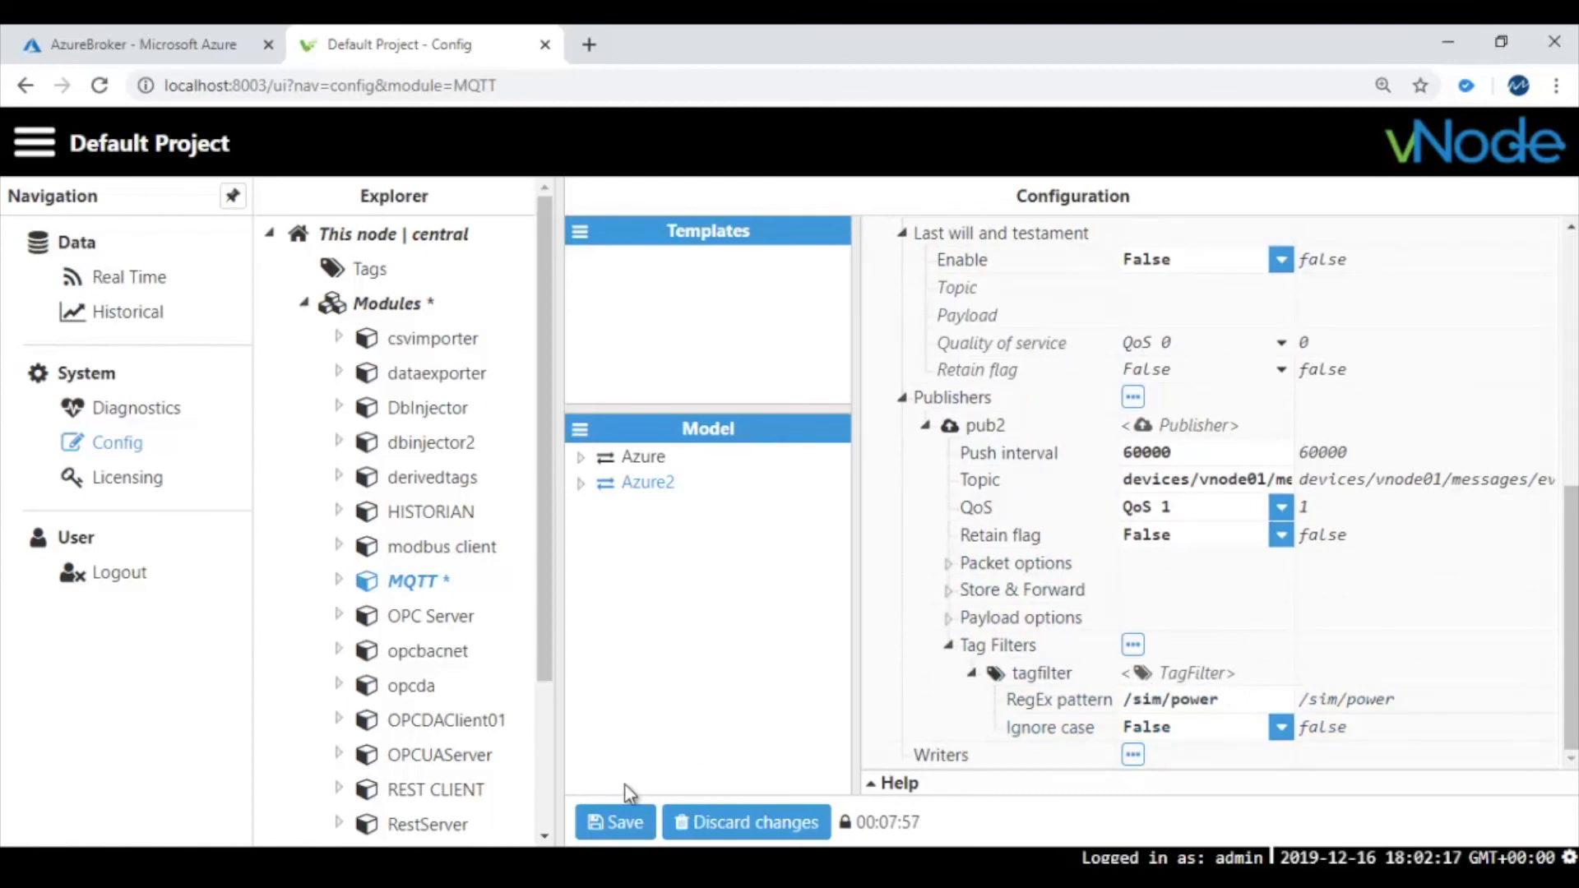
click(618, 824)
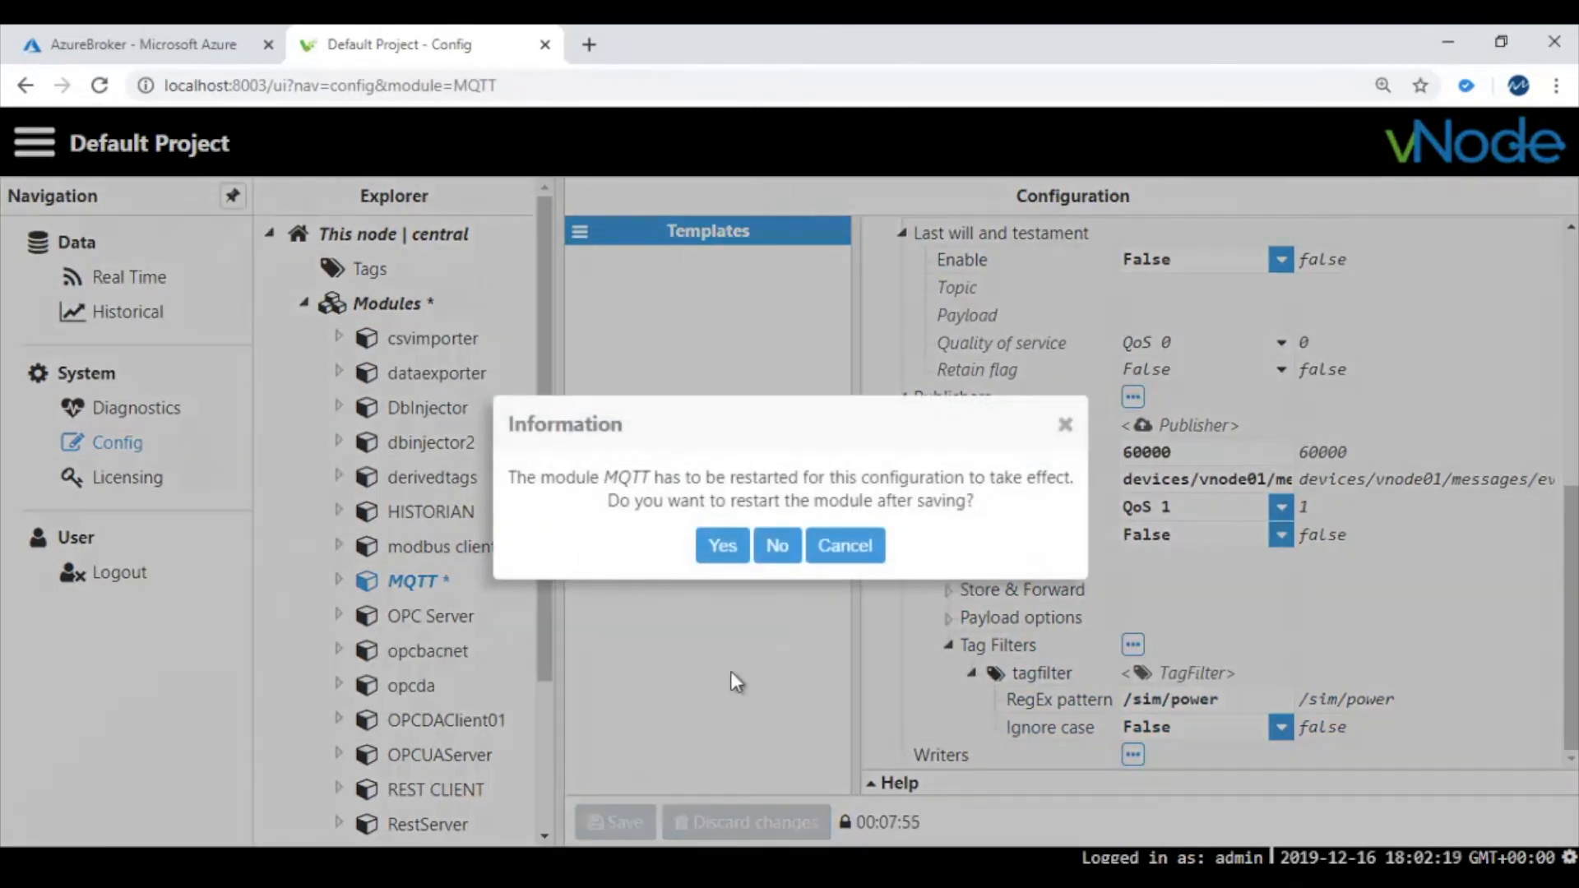
click(722, 545)
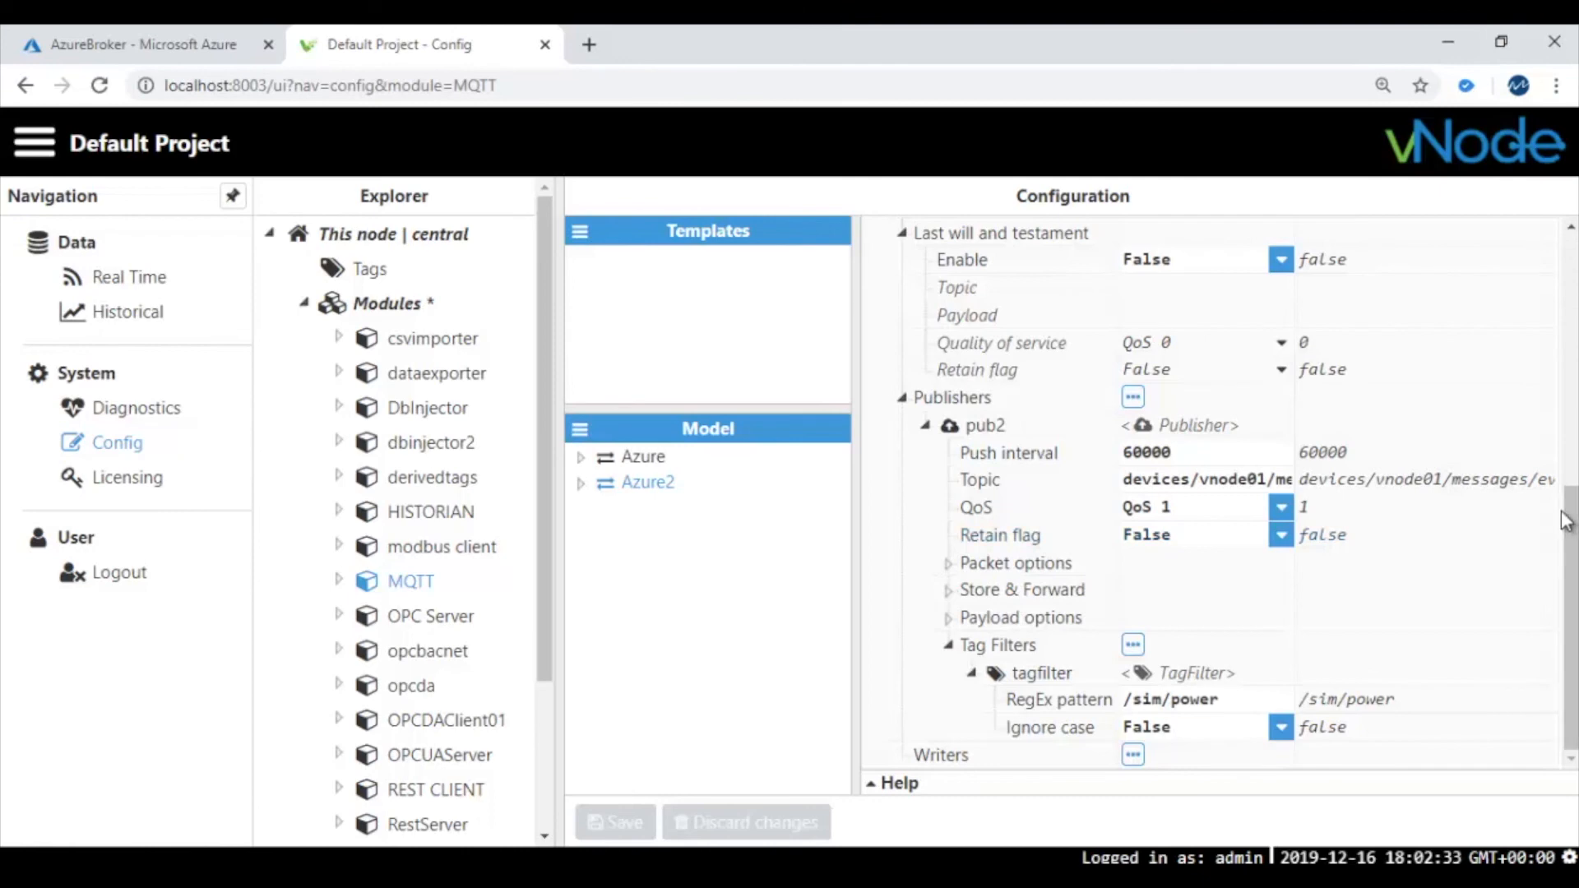
drag(1571, 487, 1571, 238)
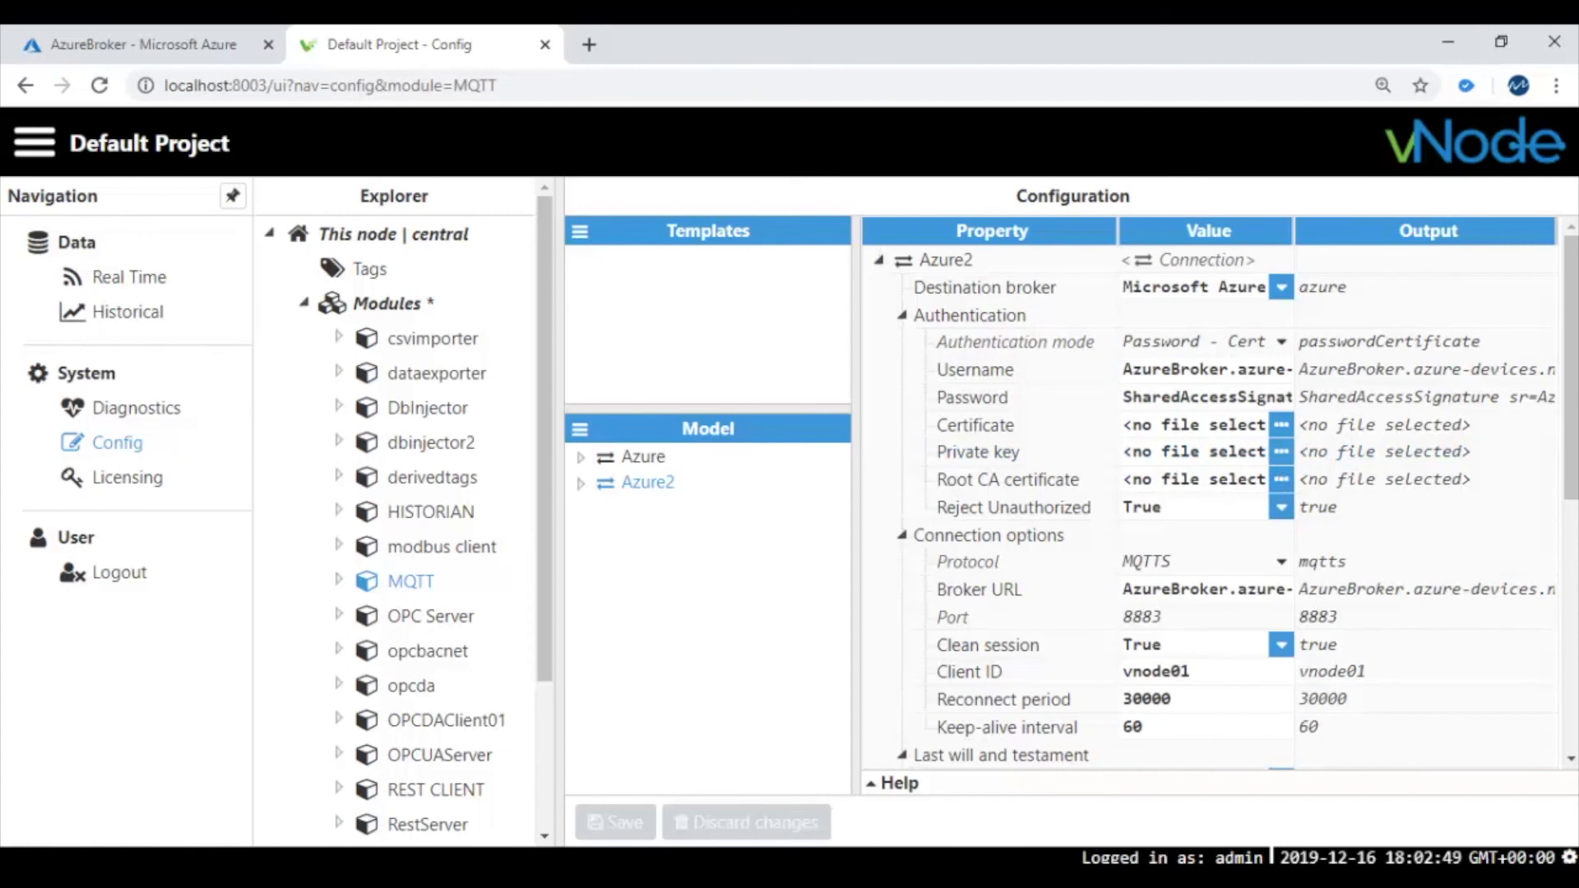
Open the 2019-12-16 MQTT log from C:\Program Files (x86)\vNode\log\MQTT in File Explorer
click(534, 882)
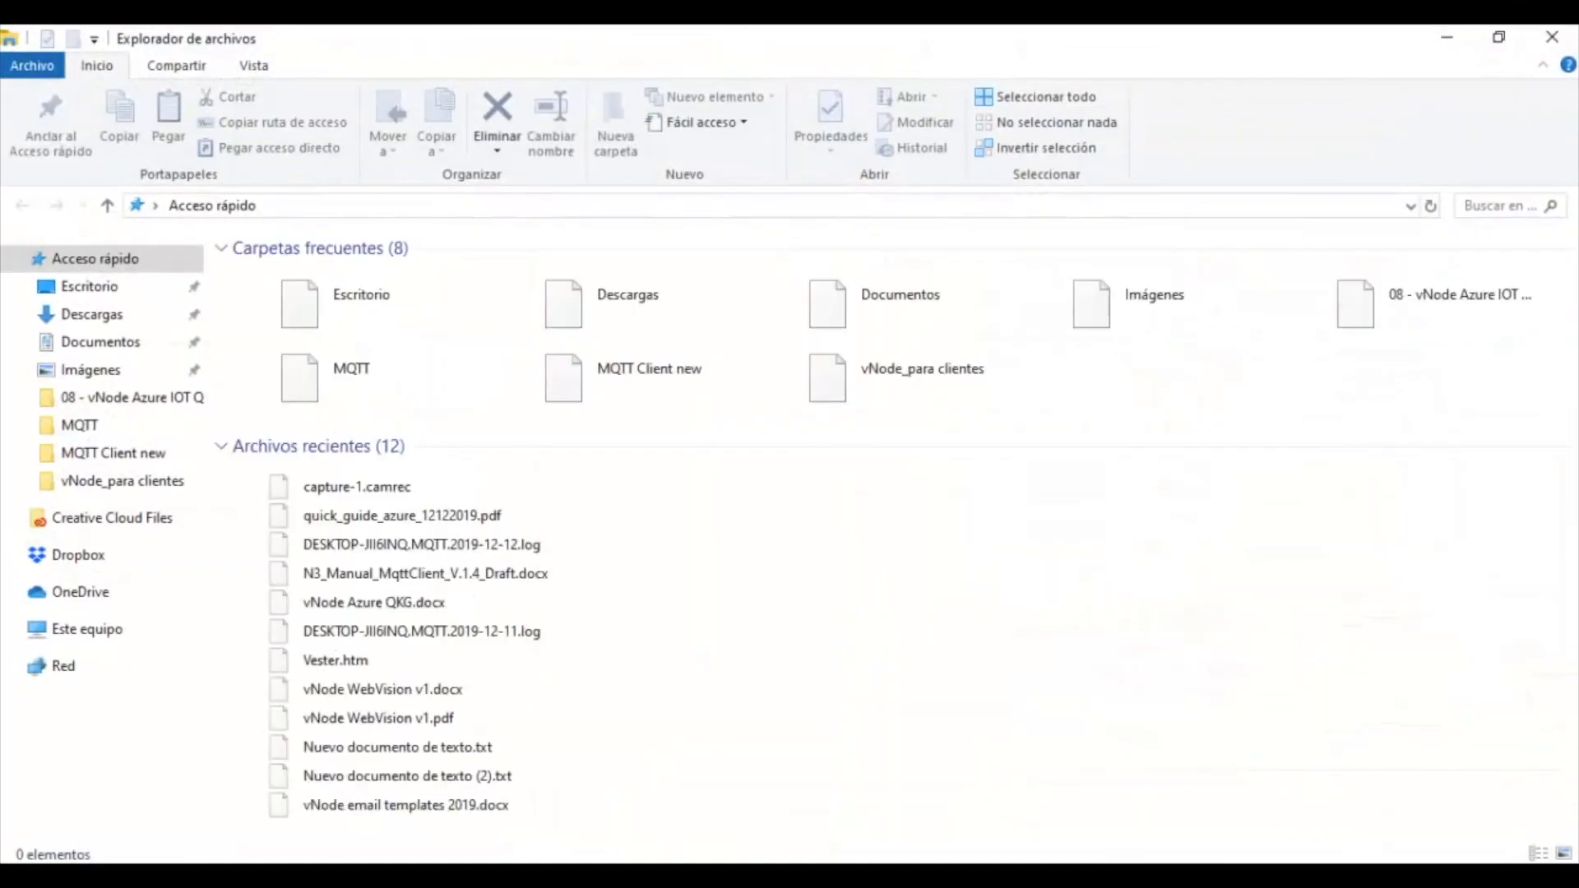
drag(199, 564, 211, 701)
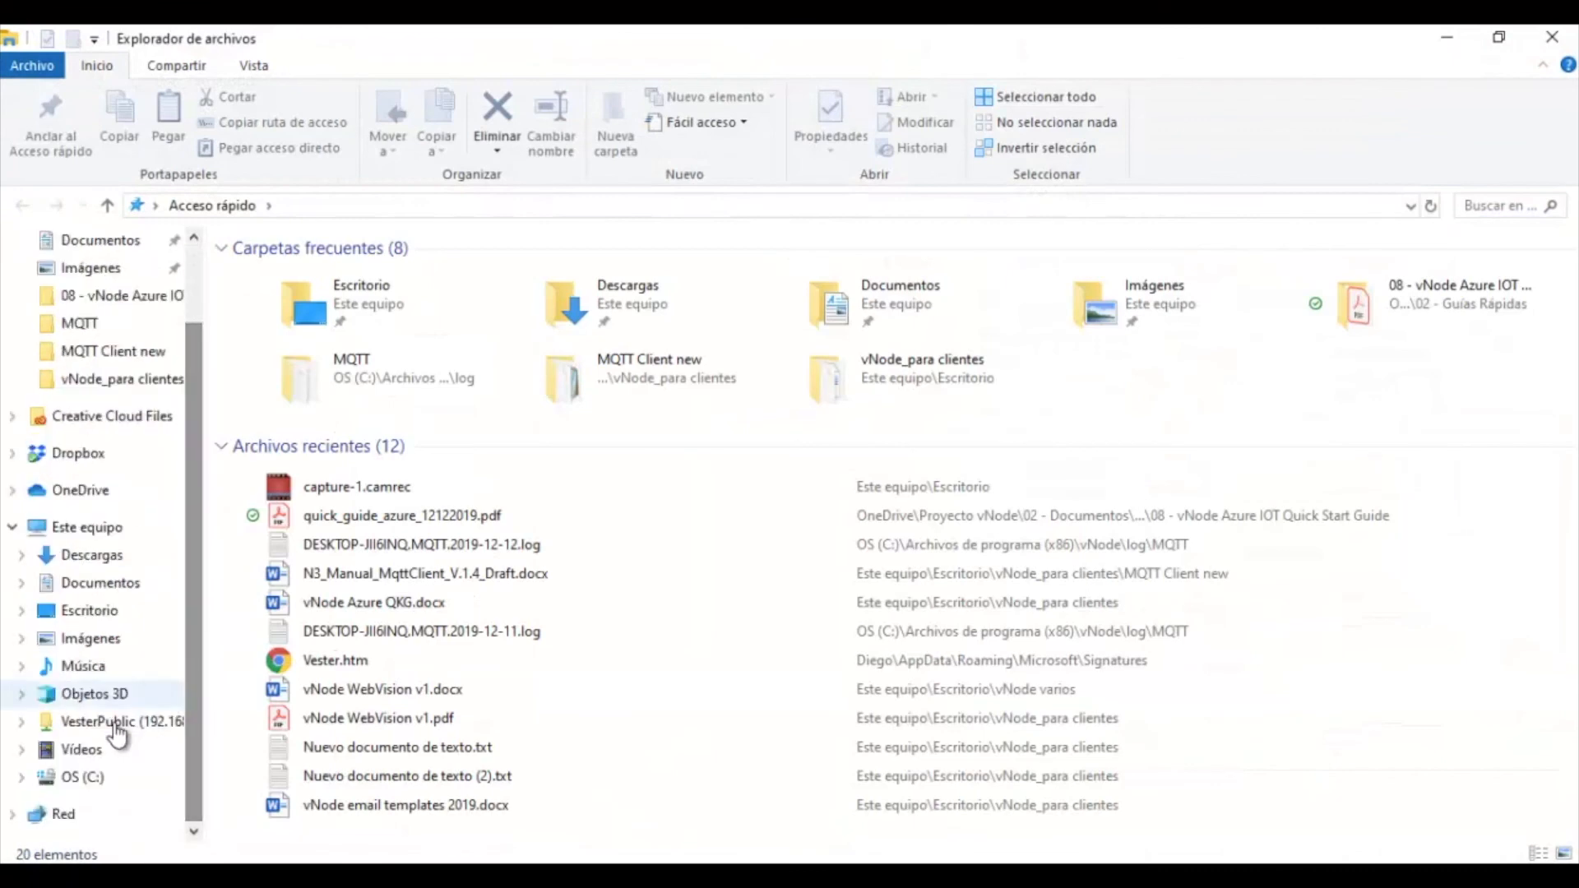
click(73, 783)
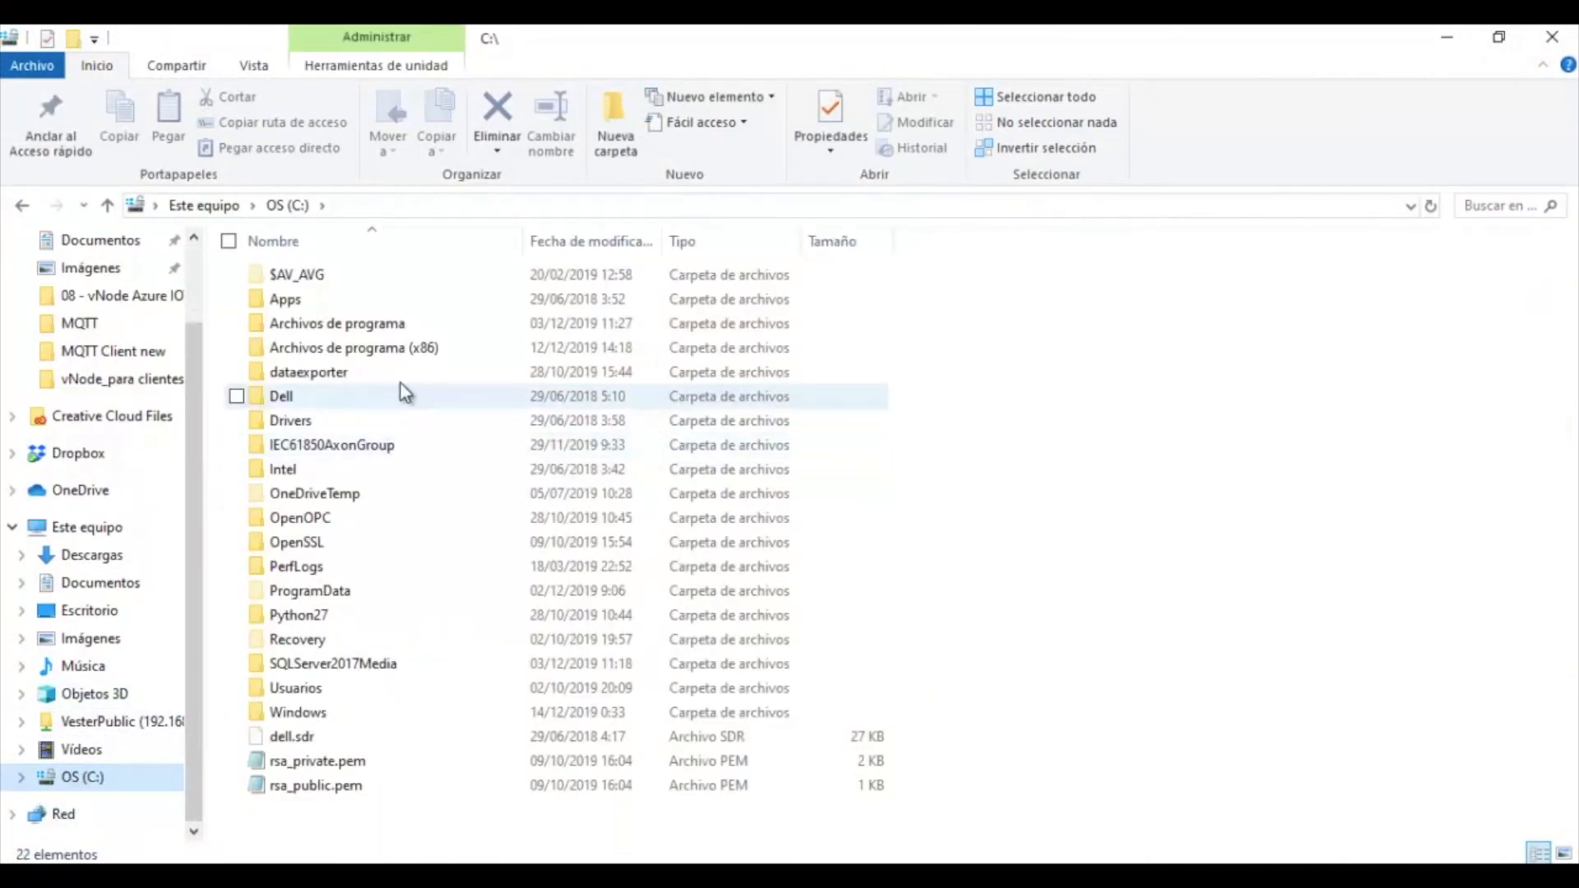
click(422, 349)
double_click(422, 348)
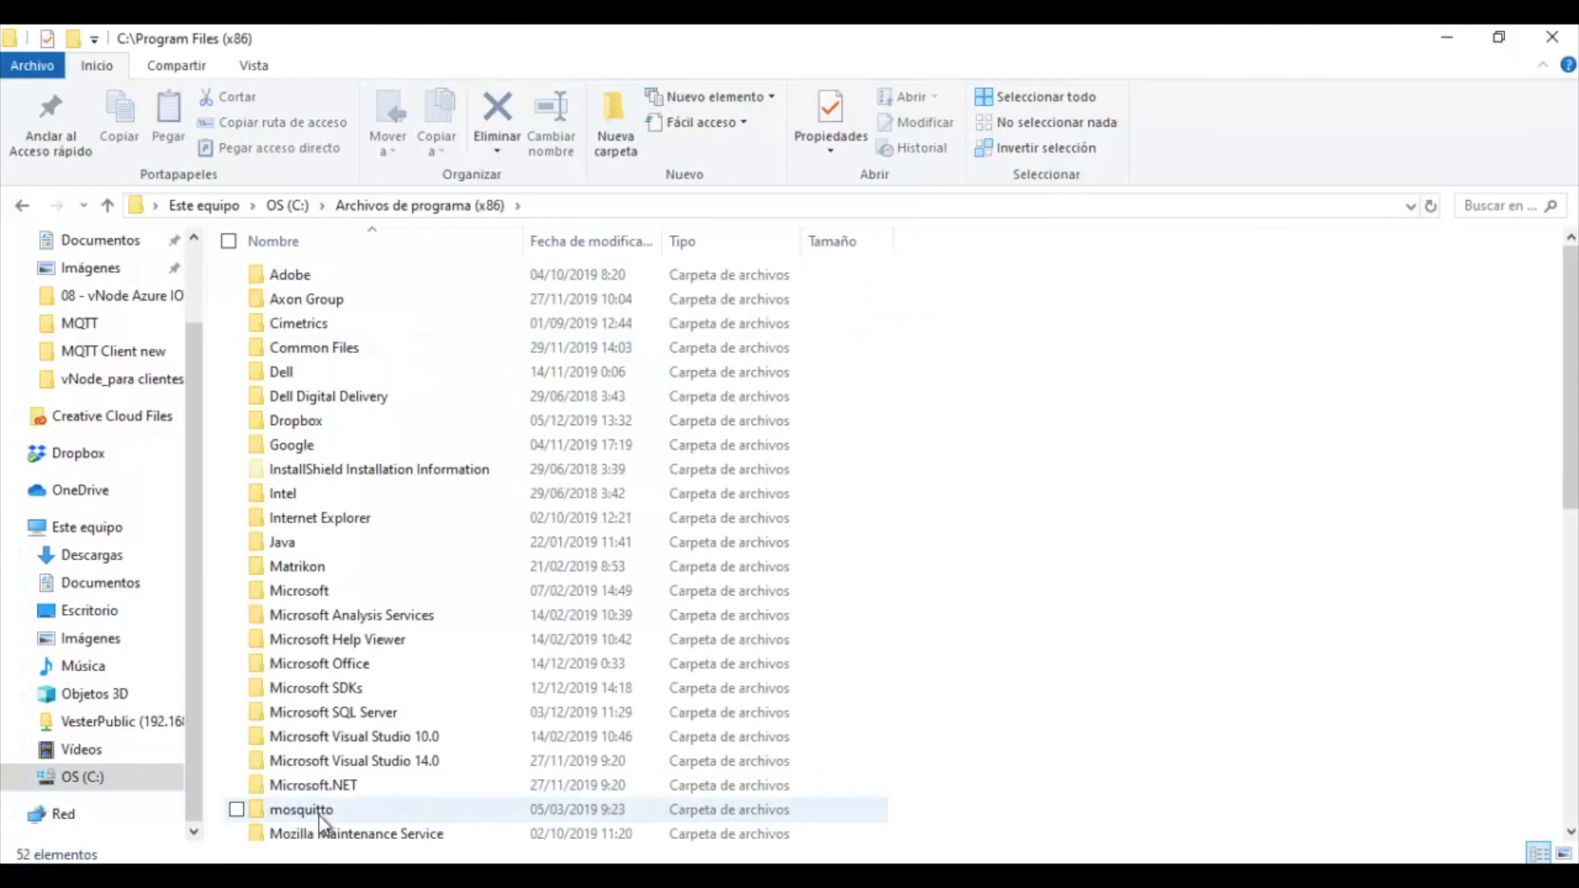
scroll(325, 797, down, 6)
scroll(329, 755, down, 3)
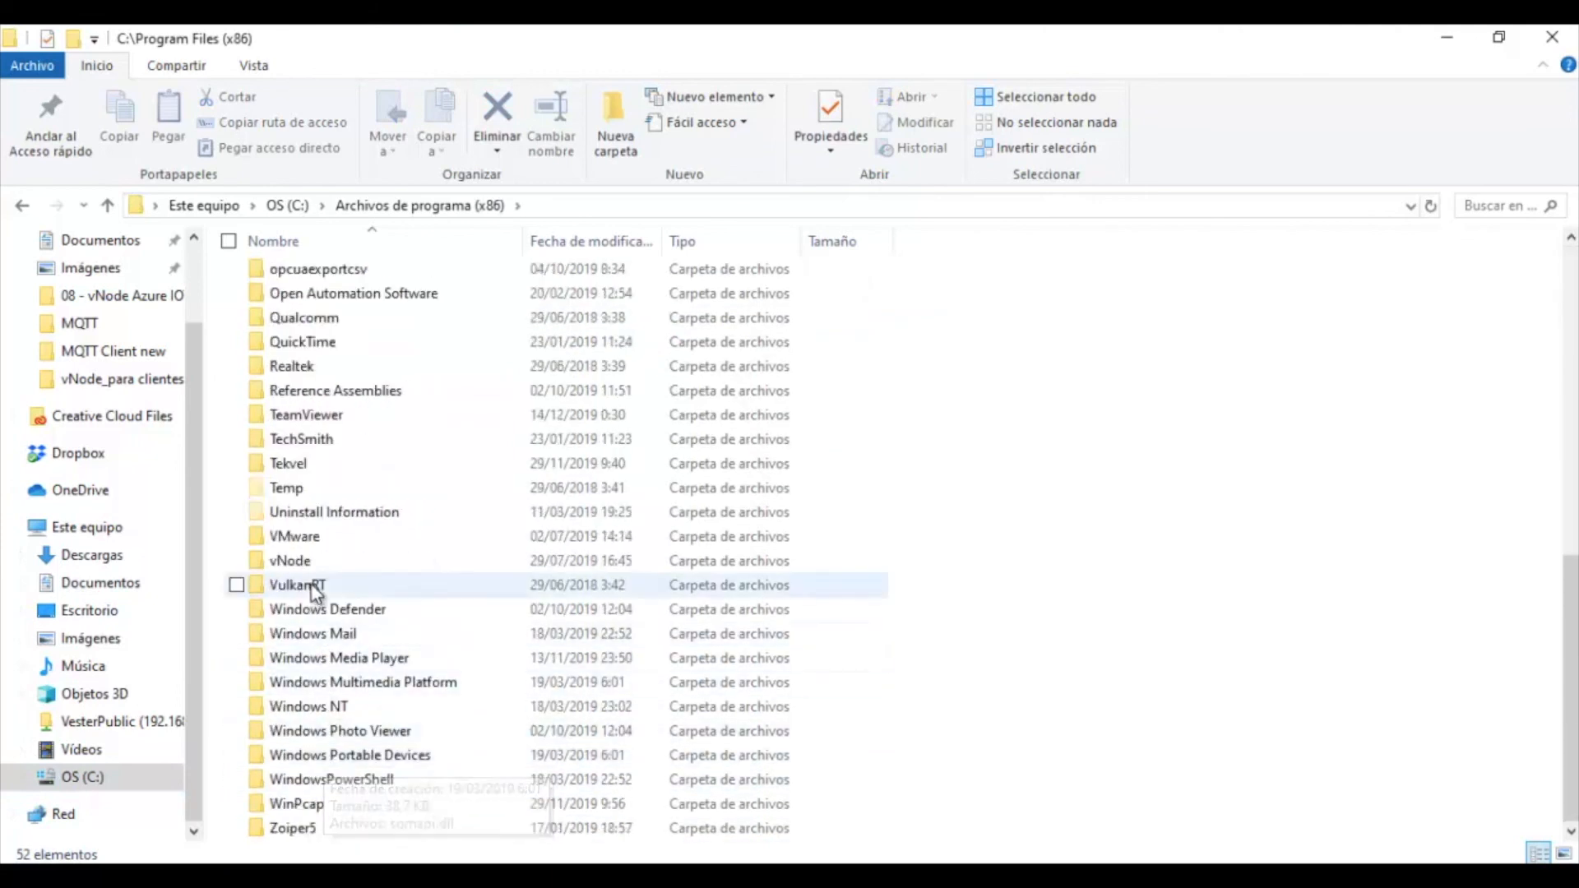
double_click(327, 563)
double_click(312, 377)
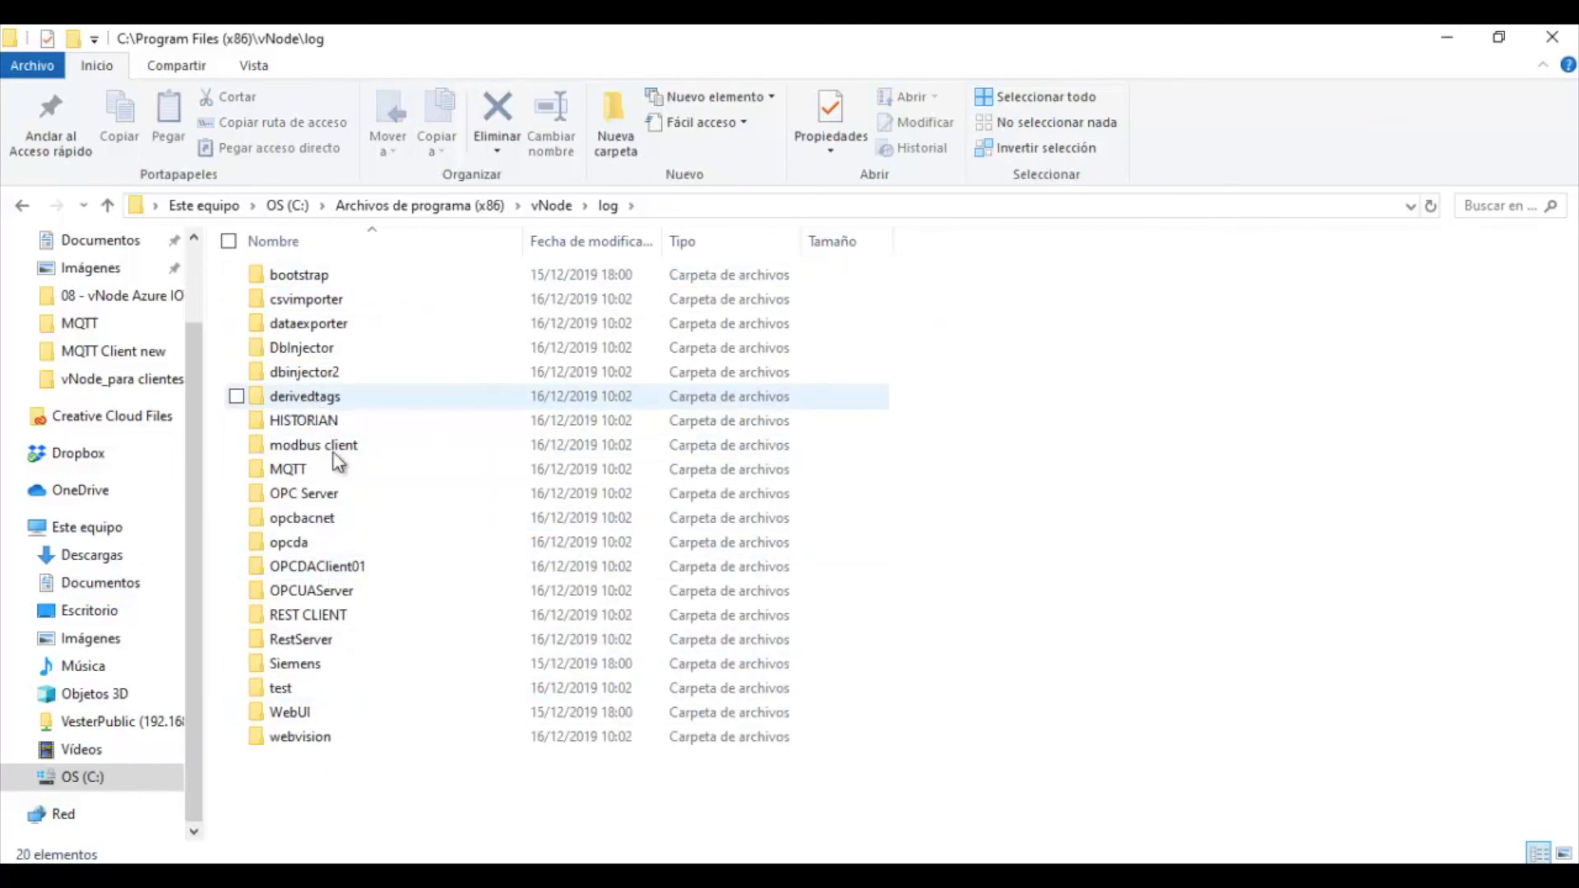
double_click(331, 474)
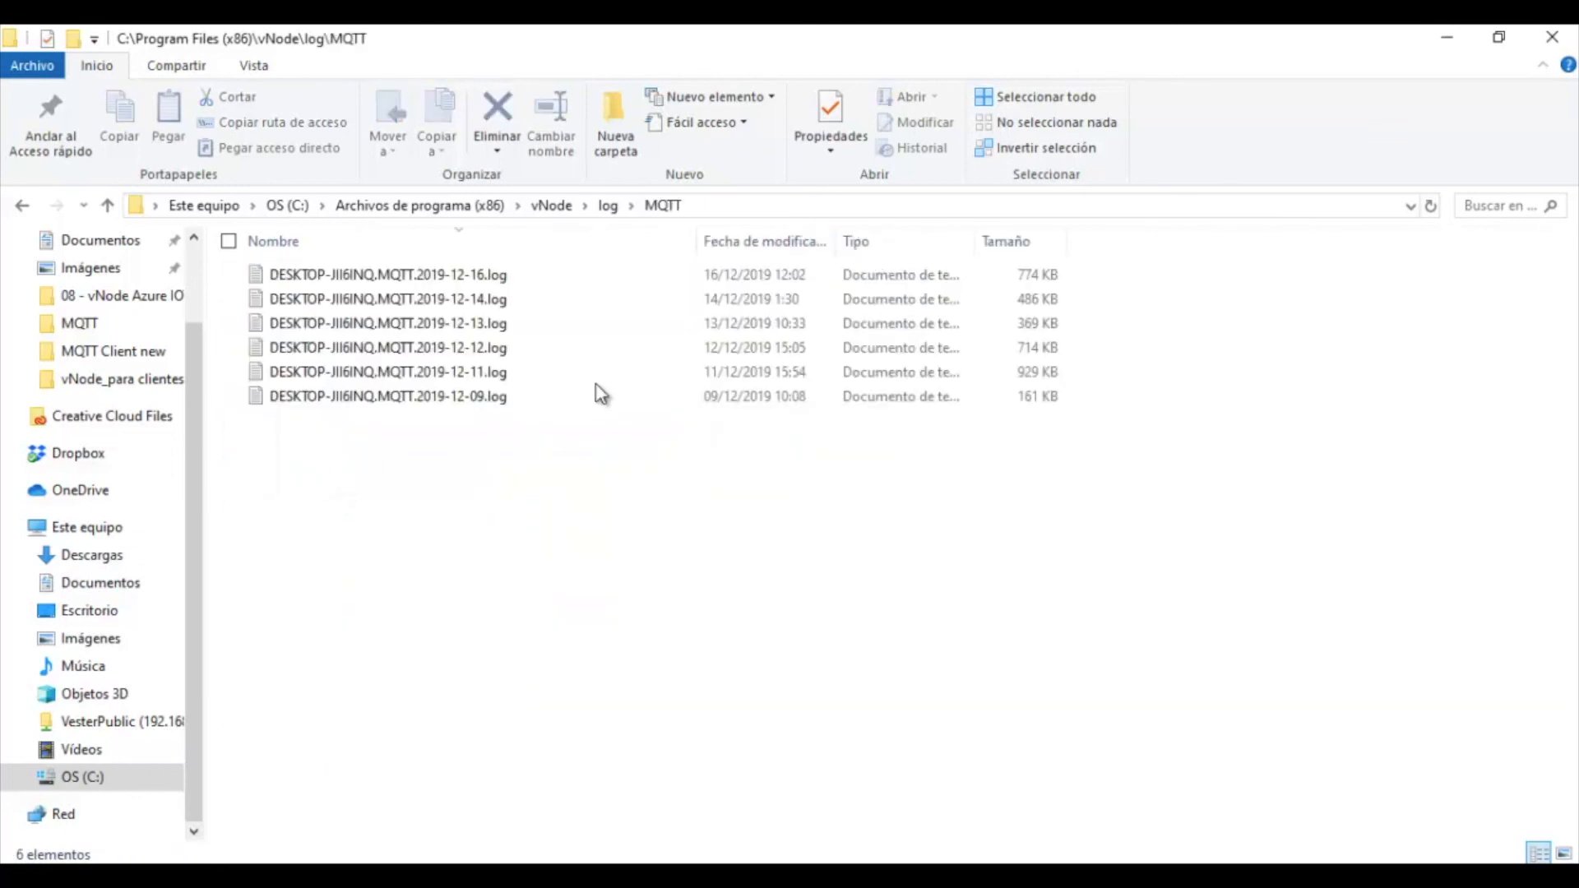
double_click(428, 274)
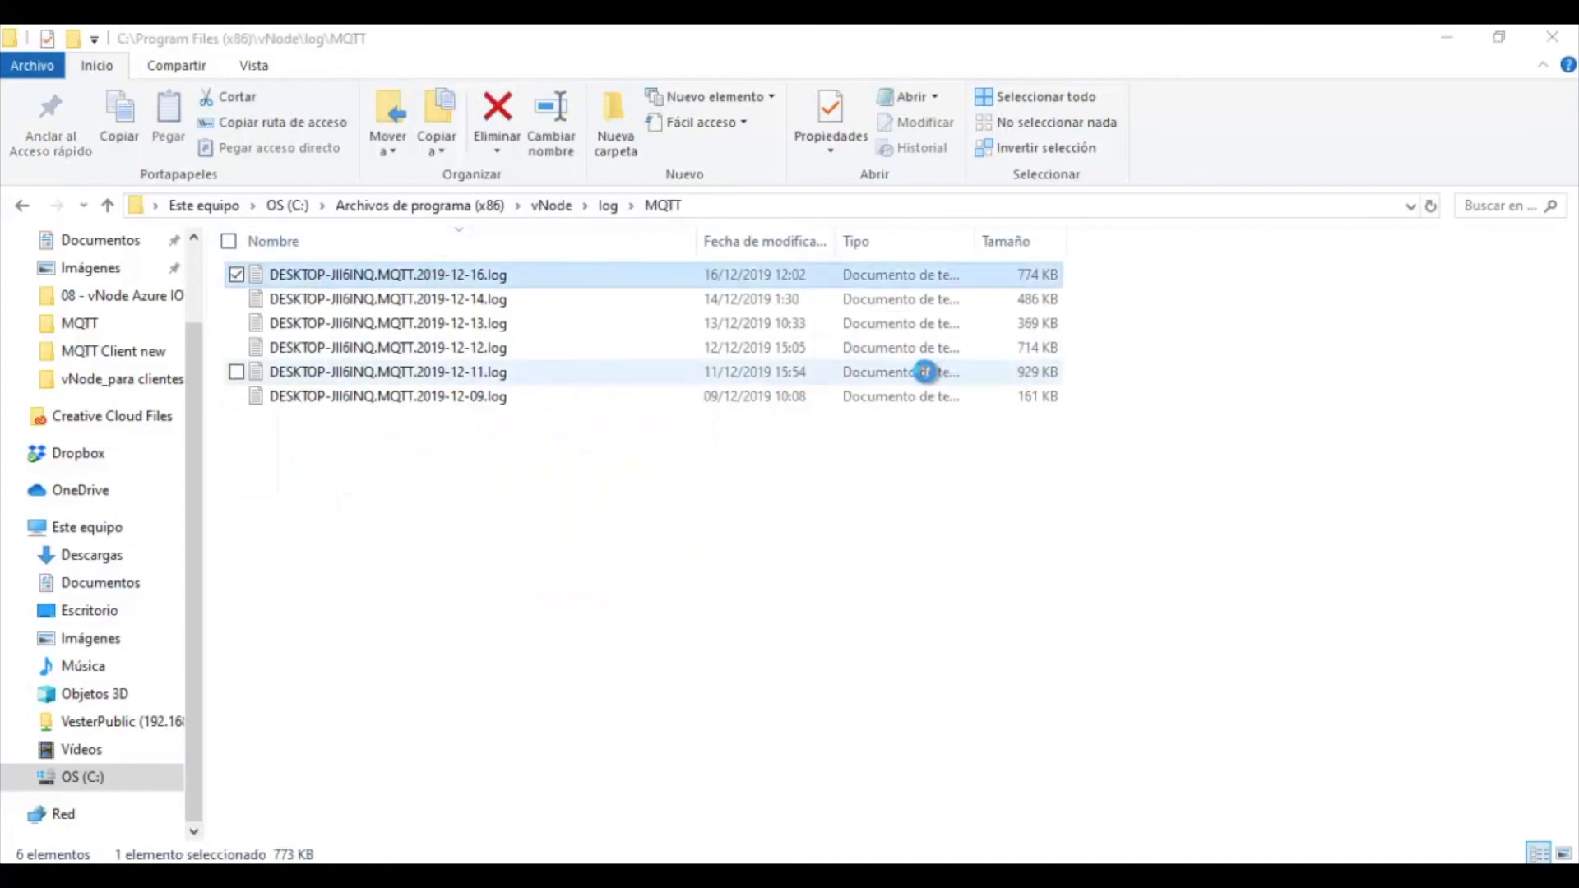
Highlight the log lines where Azure2 connects, receives connack and starts pushing data
drag(1330, 297, 1327, 721)
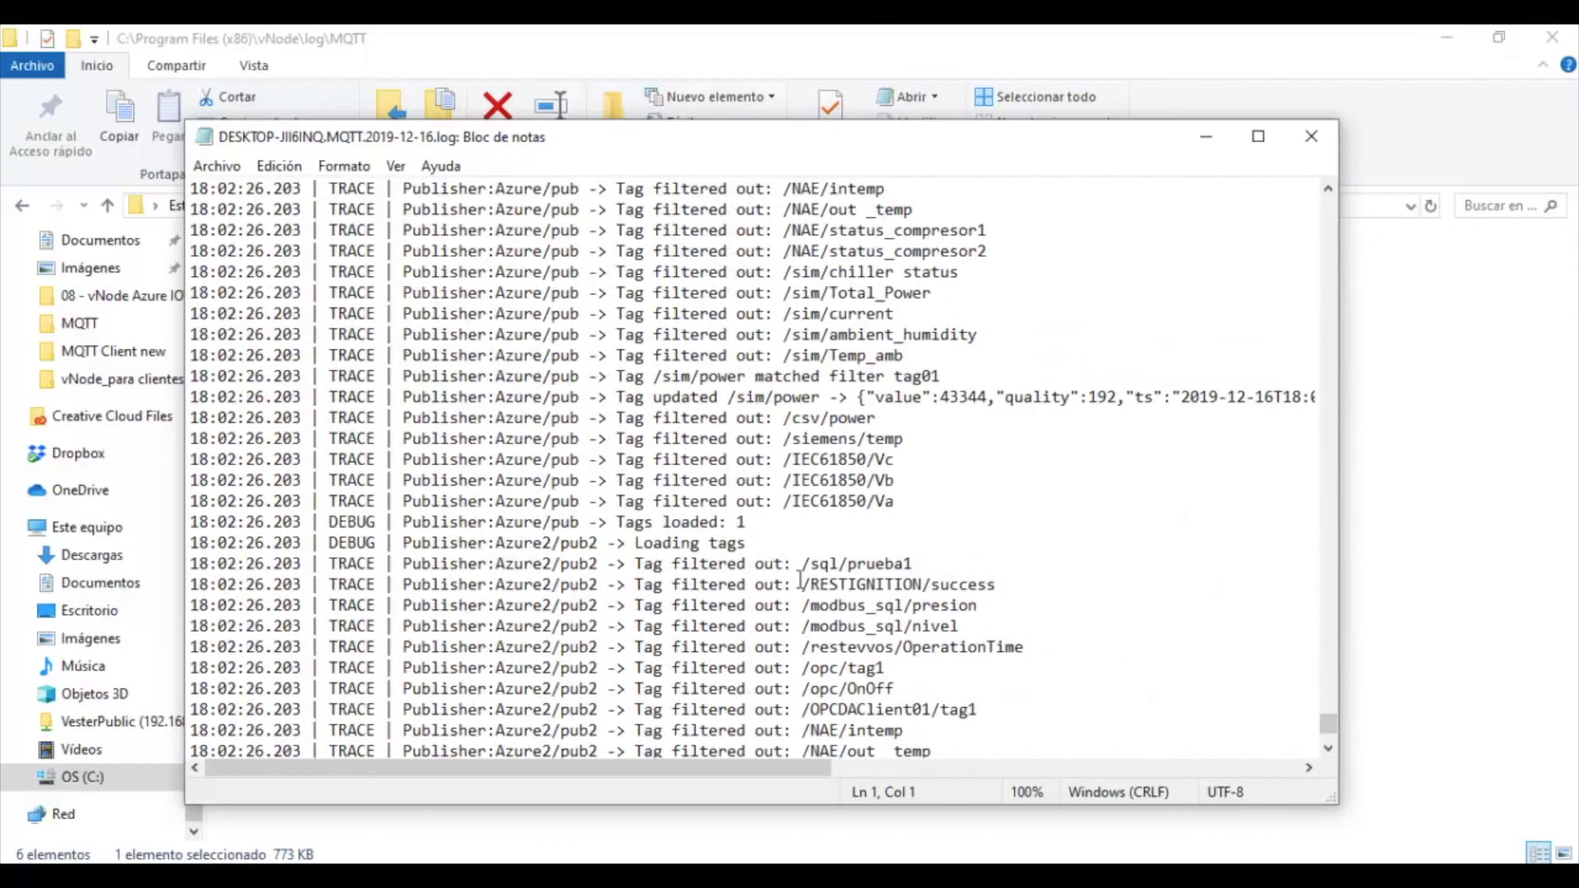
scroll(802, 580, down, 10)
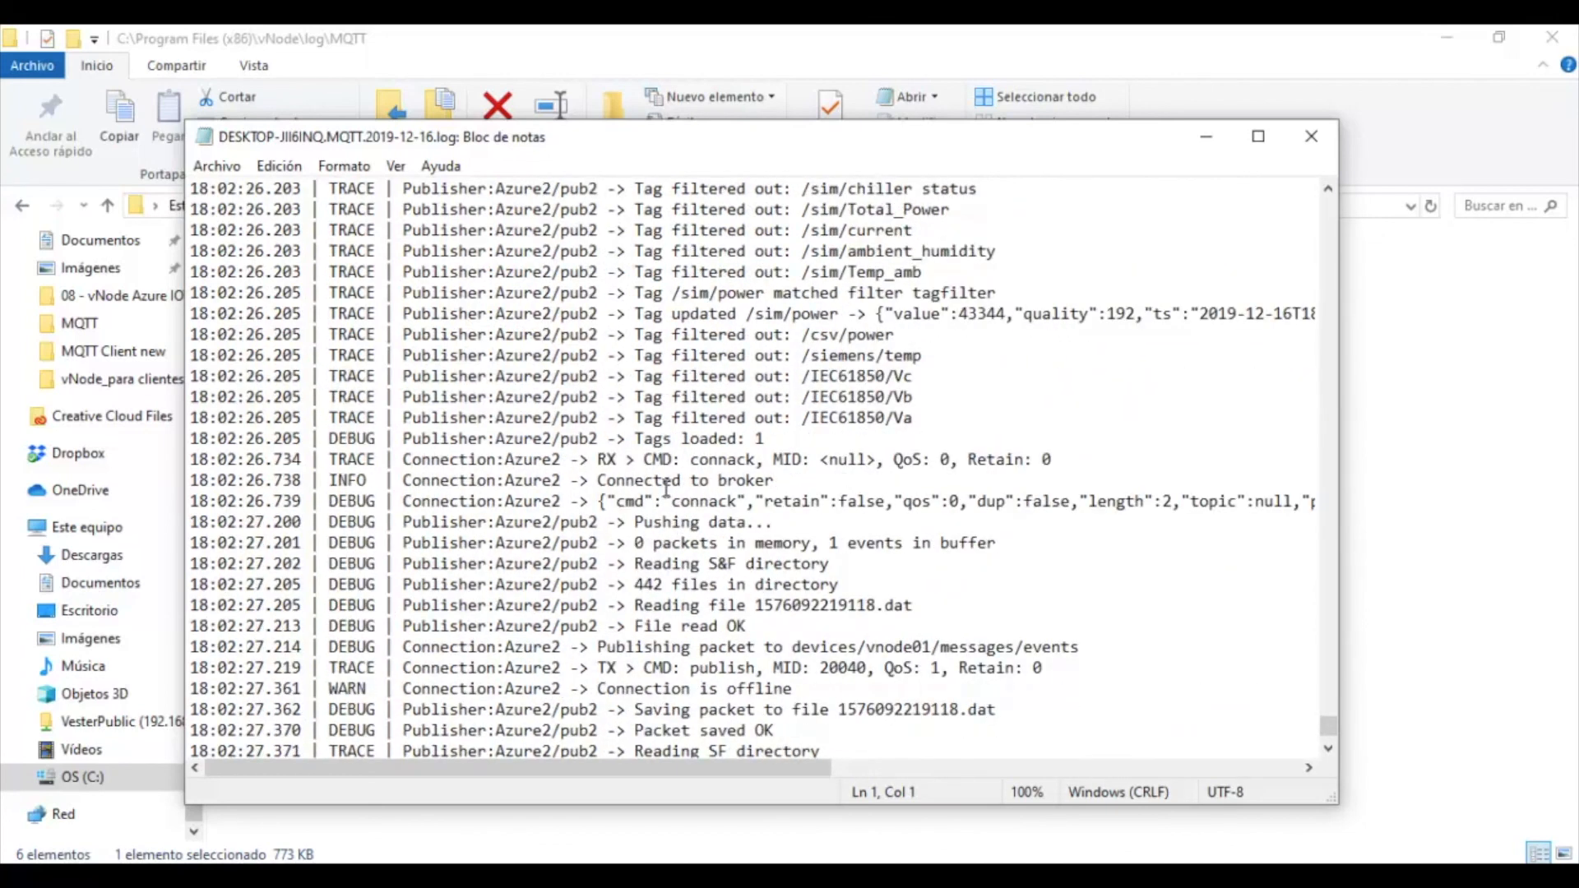
drag(266, 439, 880, 561)
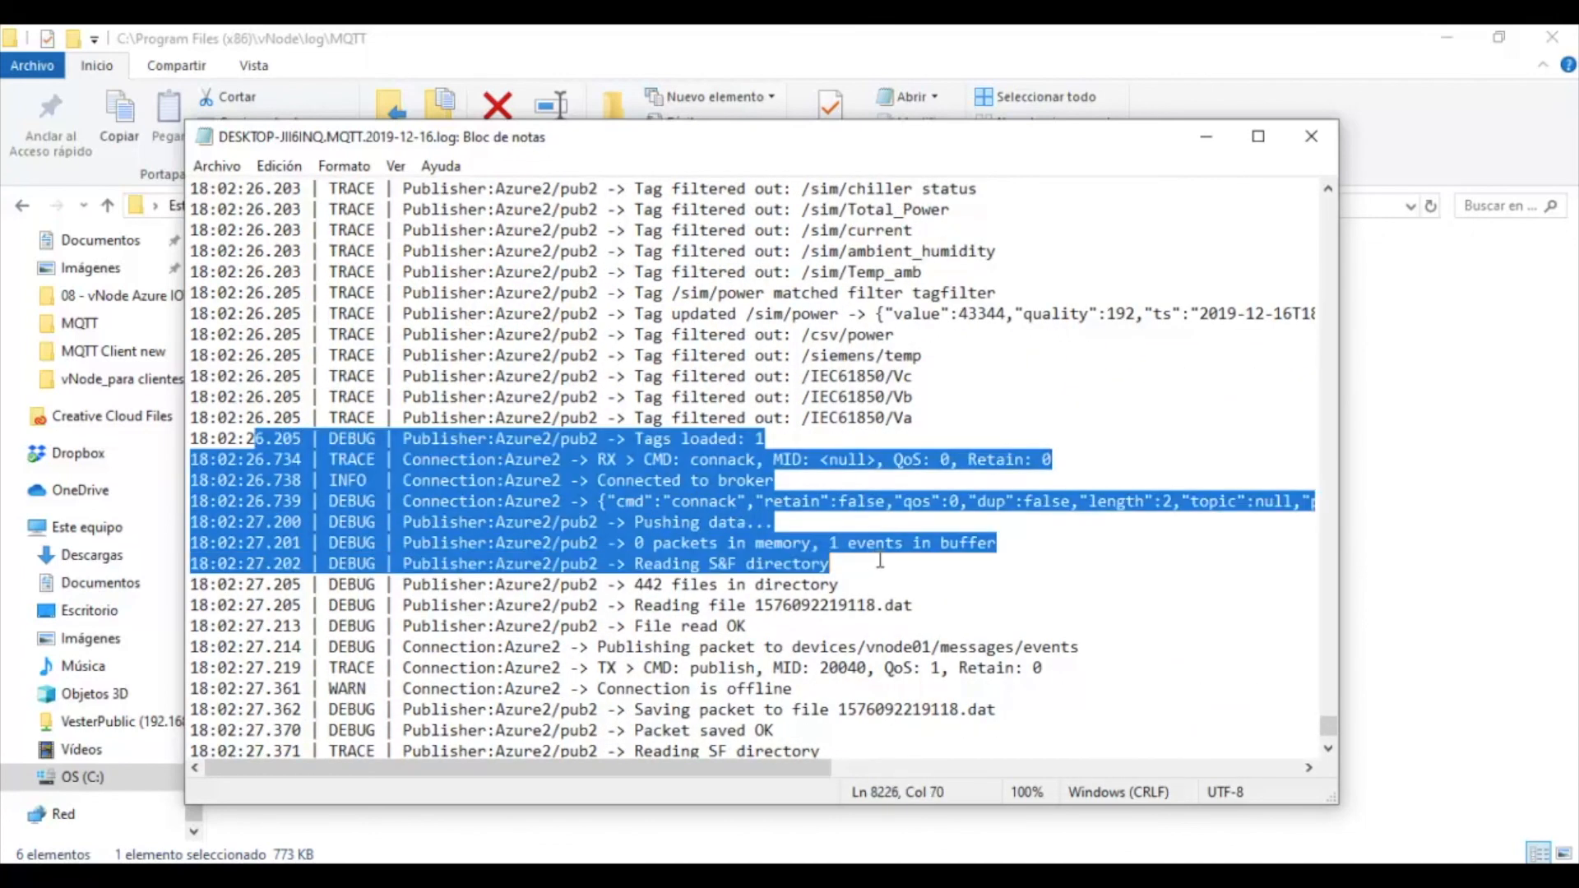
click(578, 461)
drag(396, 501, 857, 508)
click(863, 508)
drag(471, 521, 987, 562)
click(1099, 591)
Scroll through the remaining log, marking further Azure2 publish lines, and close Notepad
scroll(1099, 591, down, 2)
drag(487, 522, 1049, 566)
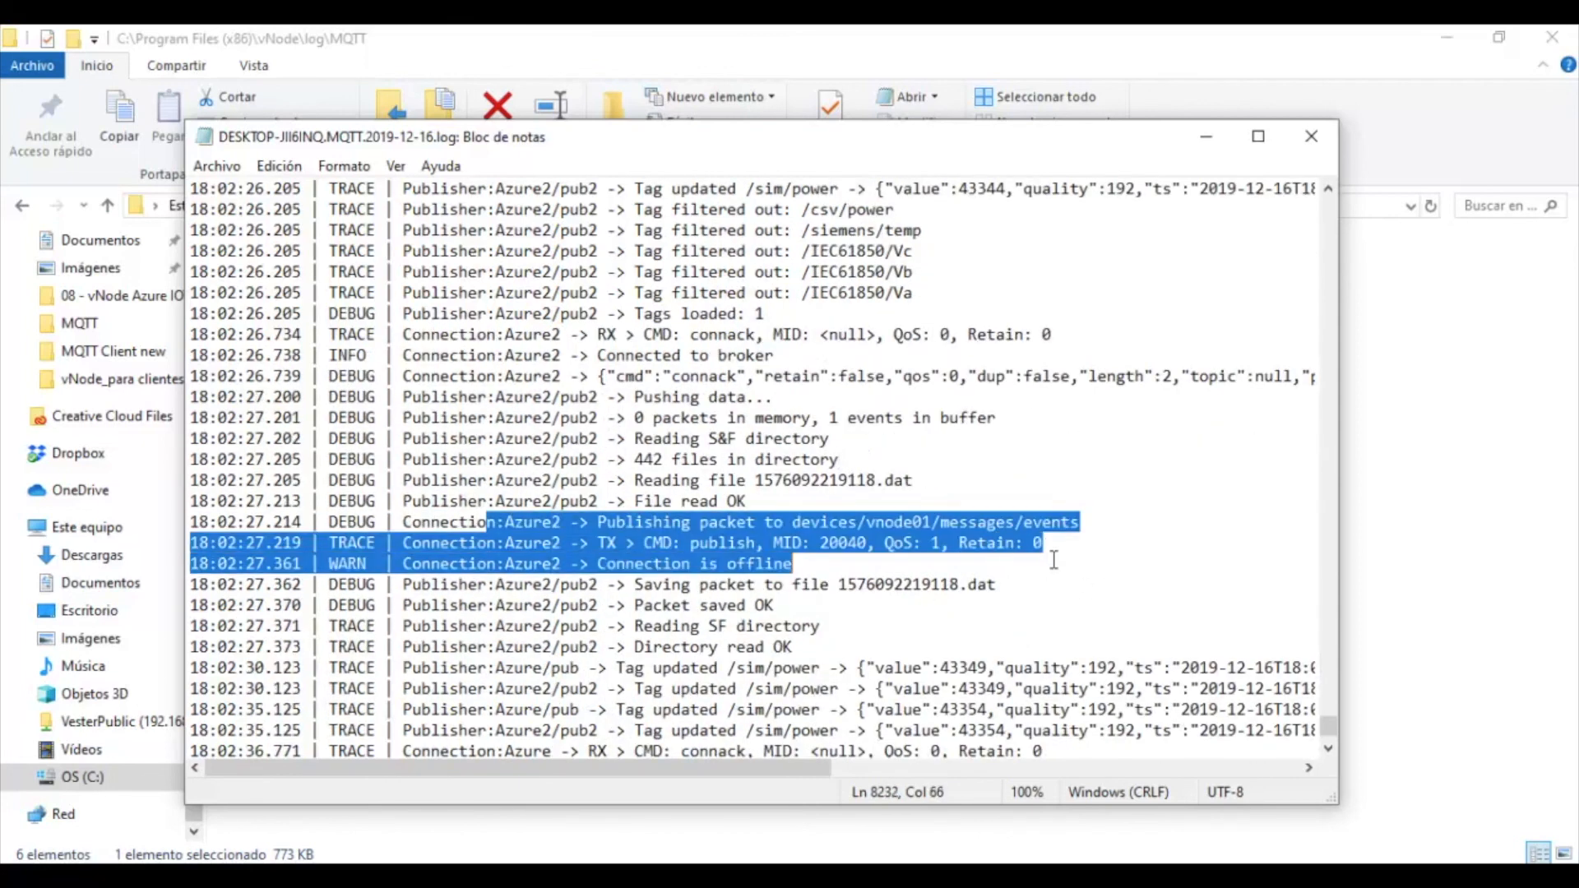
scroll(1053, 580, down, 3)
scroll(946, 592, down, 9)
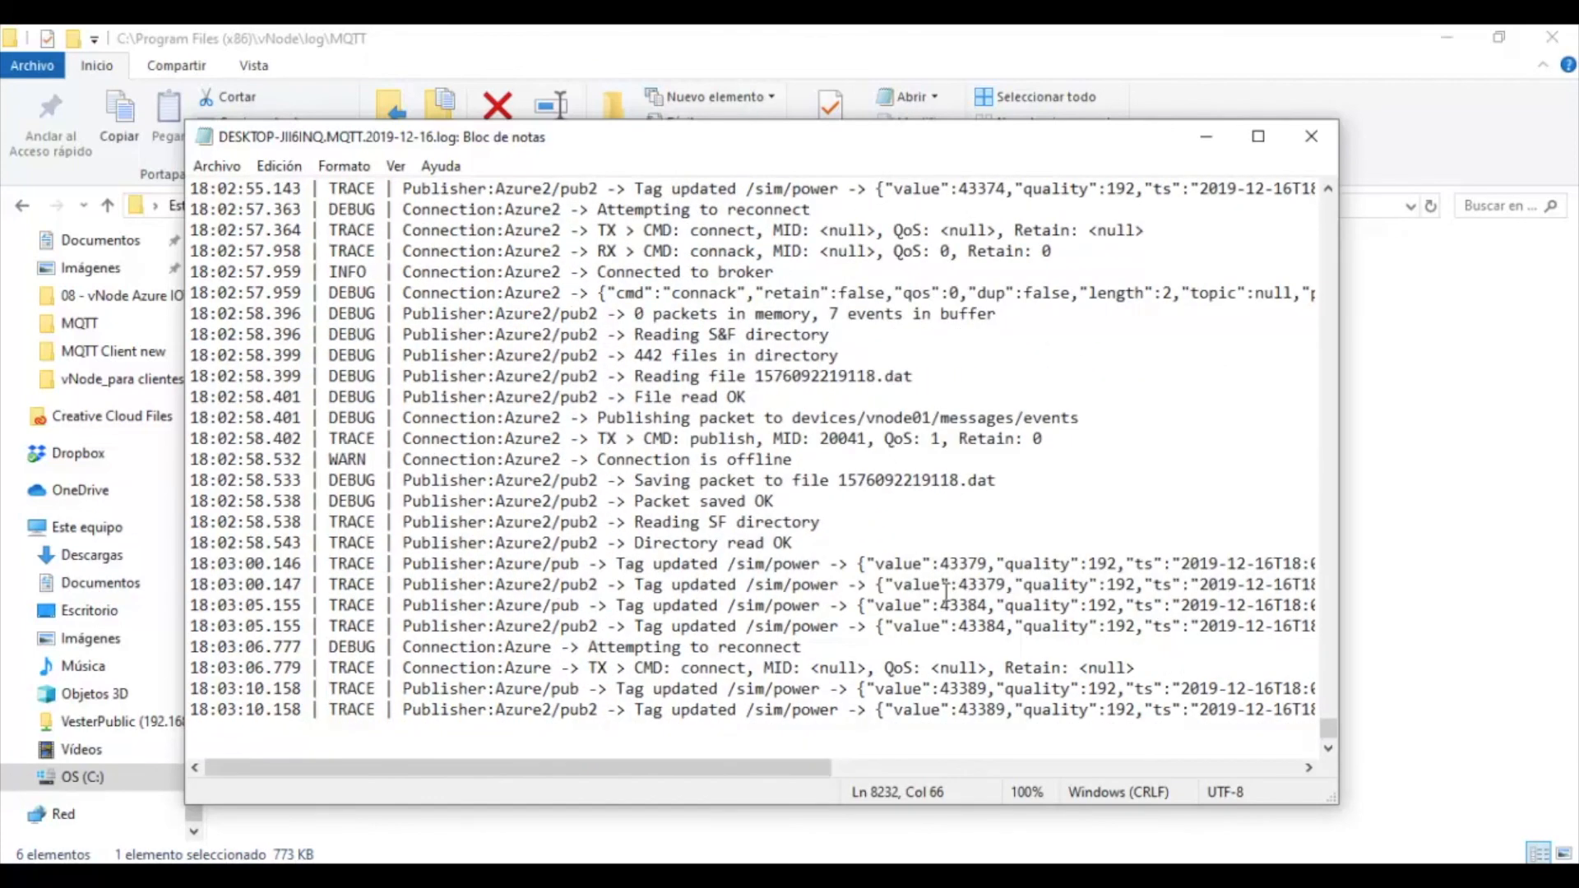
scroll(946, 592, up, 4)
scroll(946, 592, up, 5)
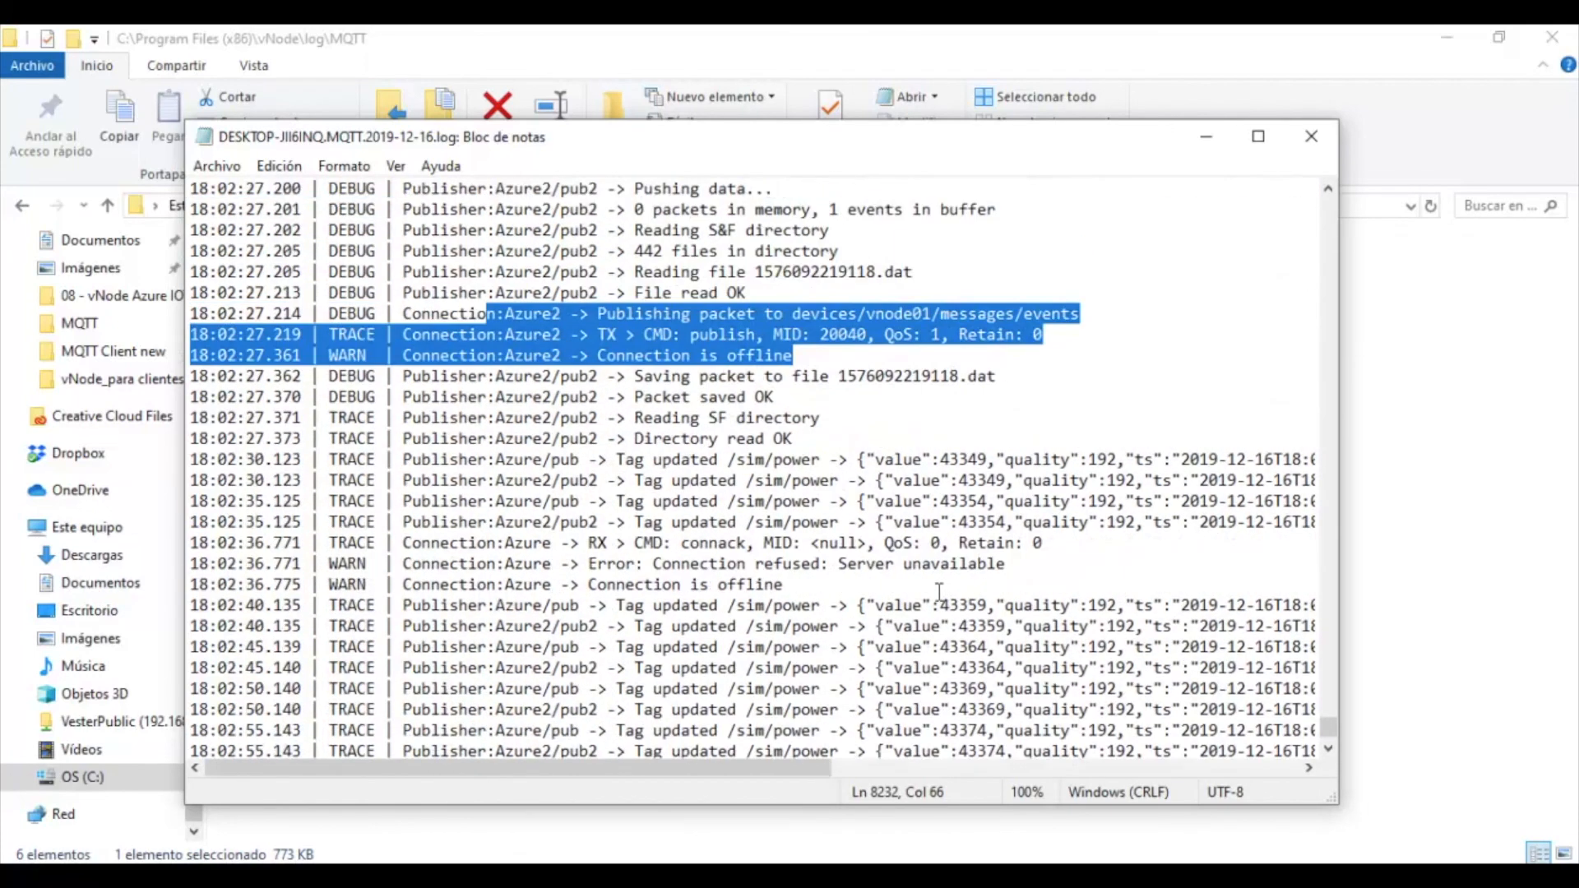
scroll(939, 590, up, 2)
scroll(940, 590, down, 1)
drag(653, 522, 1273, 563)
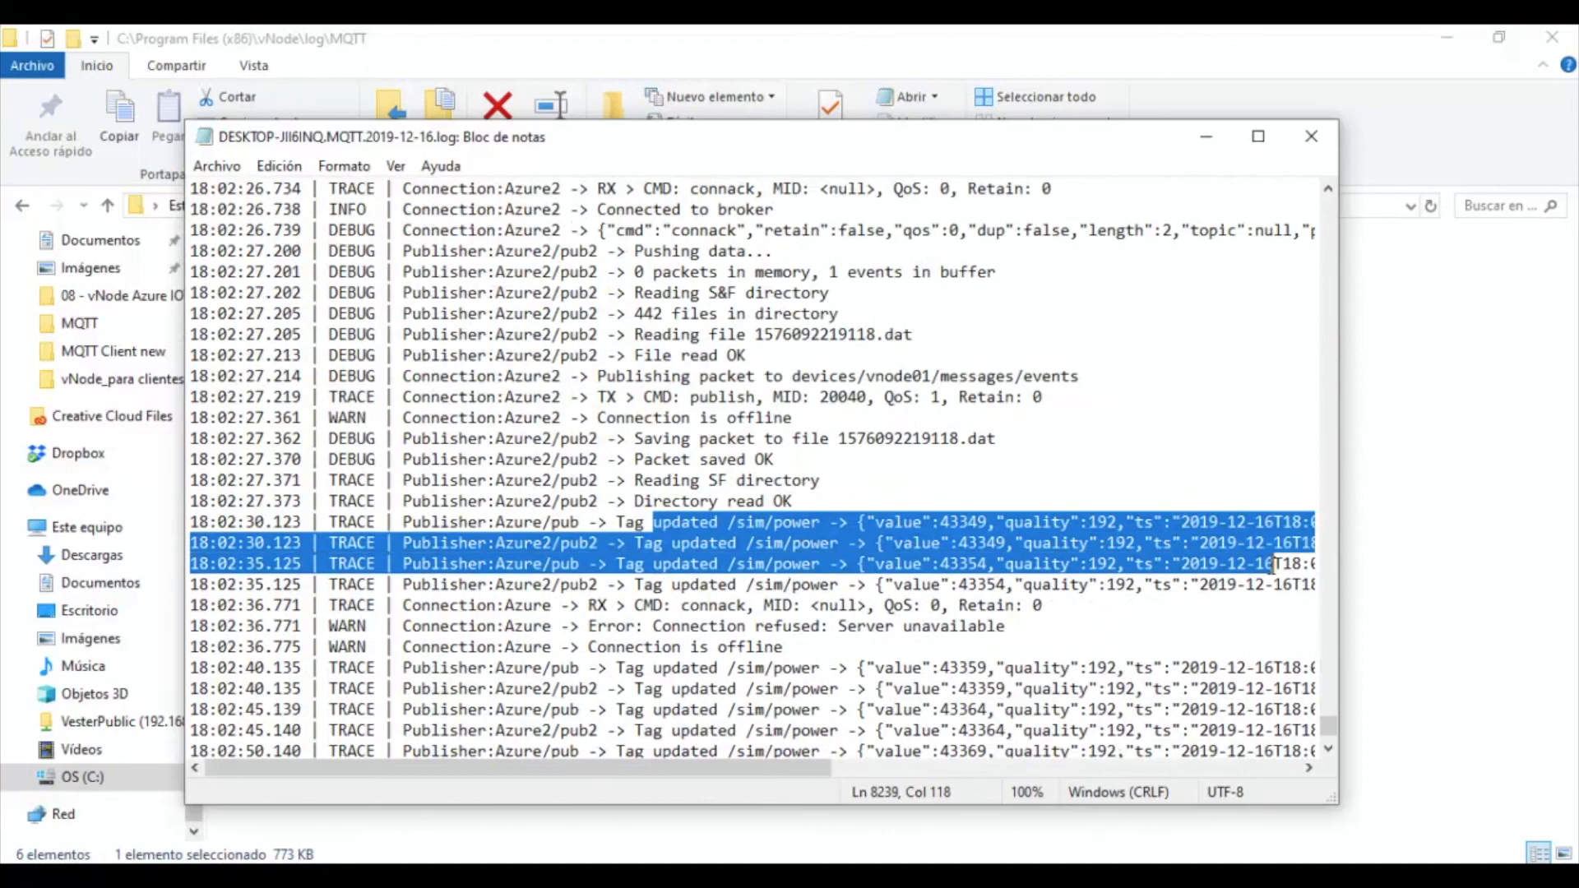
scroll(1150, 604, up, 9)
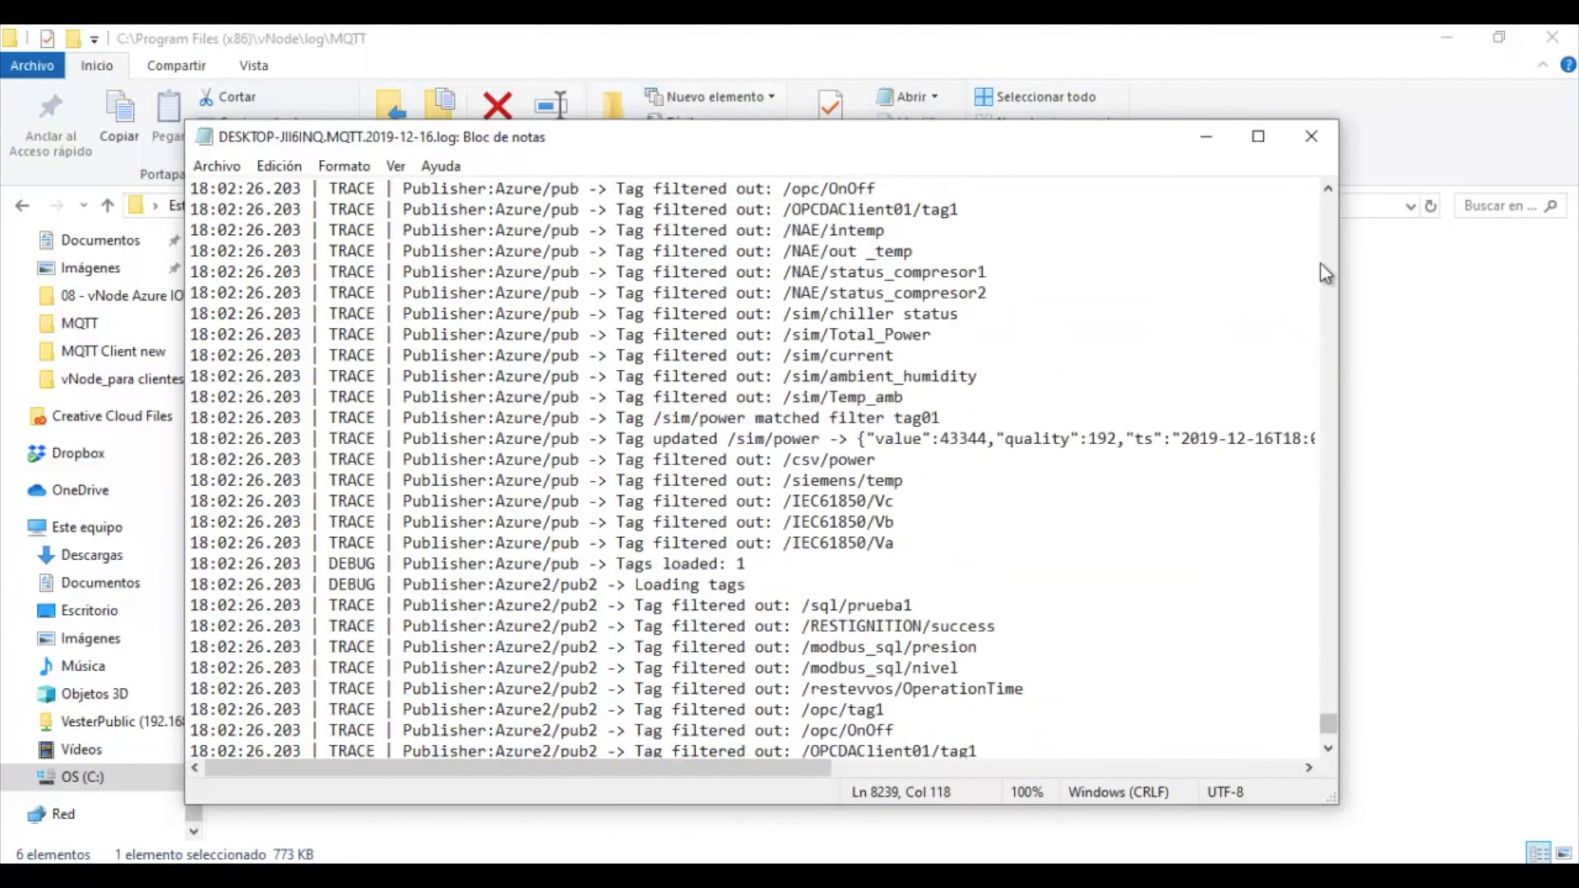
click(1311, 136)
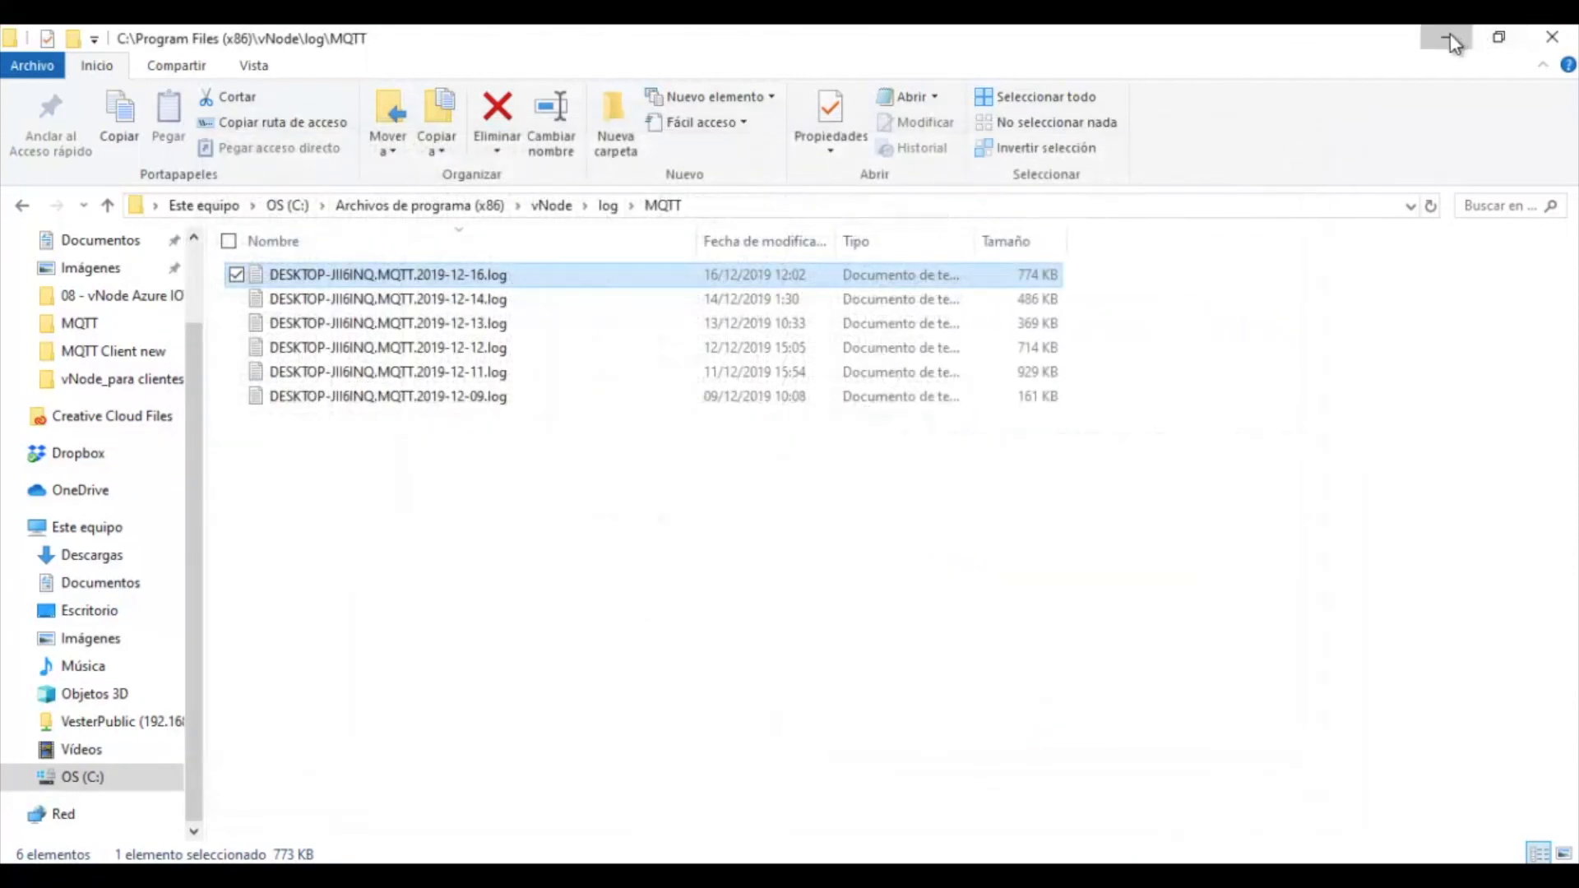
Return to the vNode Azure2 MQTT settings and widen the Templates and Model panels slightly
click(1449, 36)
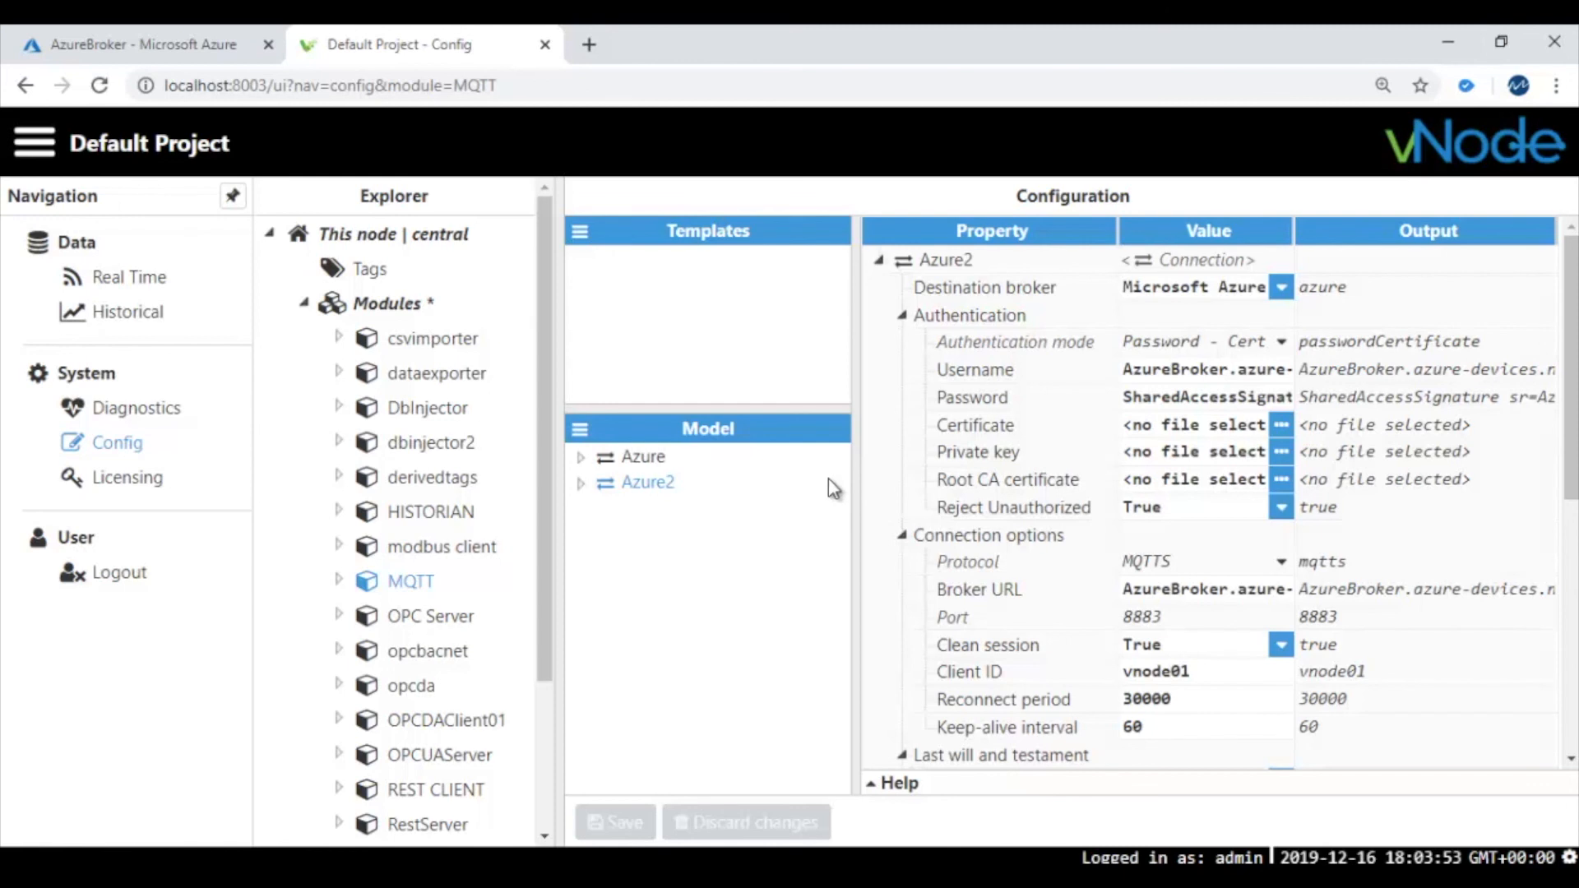
mouse_move(858, 477)
mouse_down()
mouse_move(872, 476)
mouse_move(857, 485)
mouse_up()
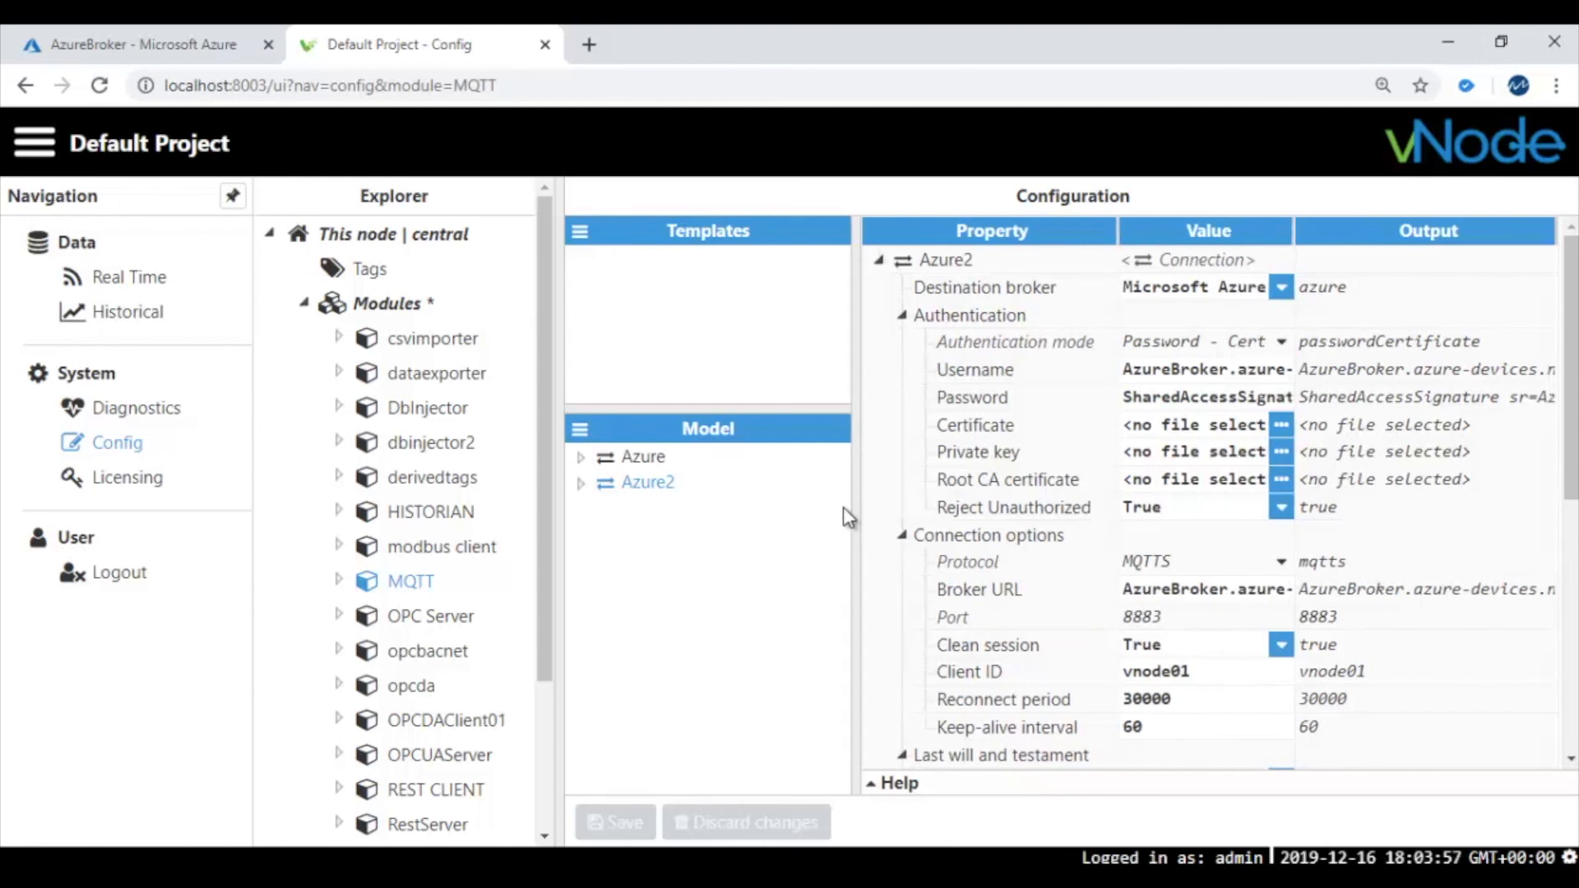